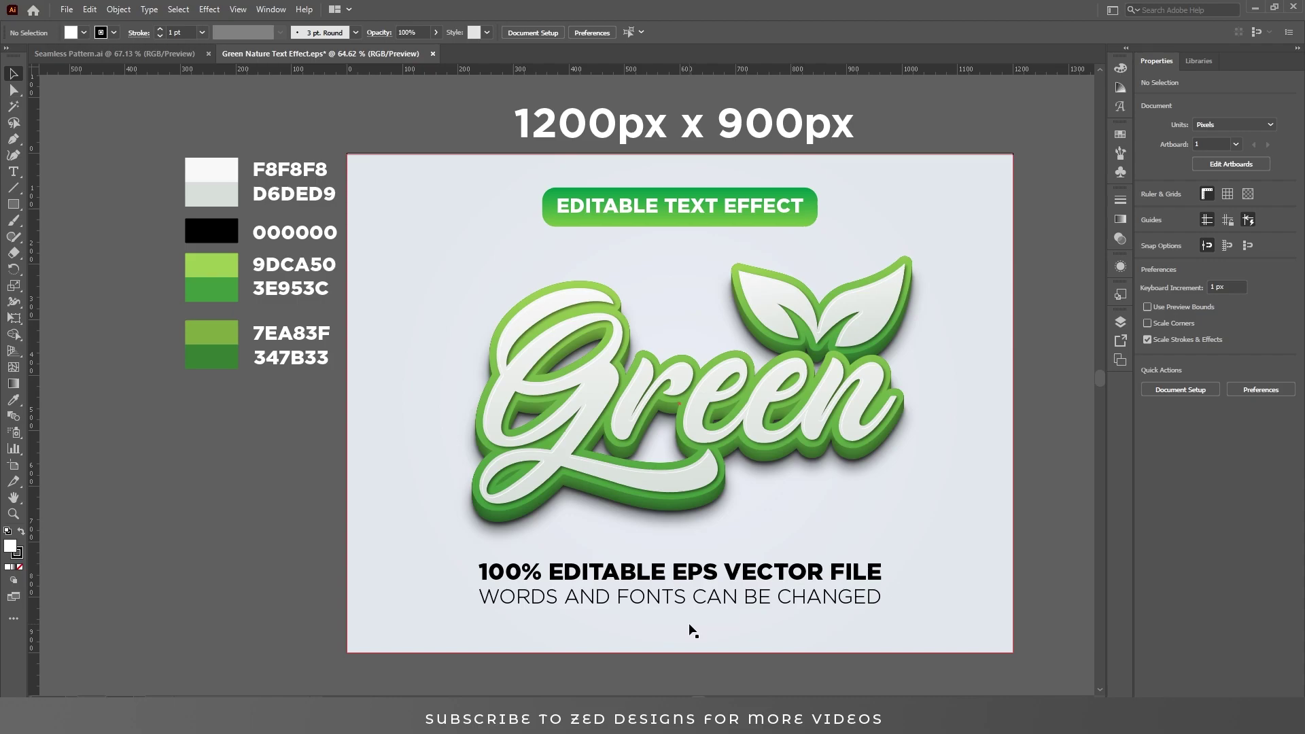
- Marquee-select all the finished Green sample artwork and delete it
drag(343, 155, 1031, 666)
key(Delete)
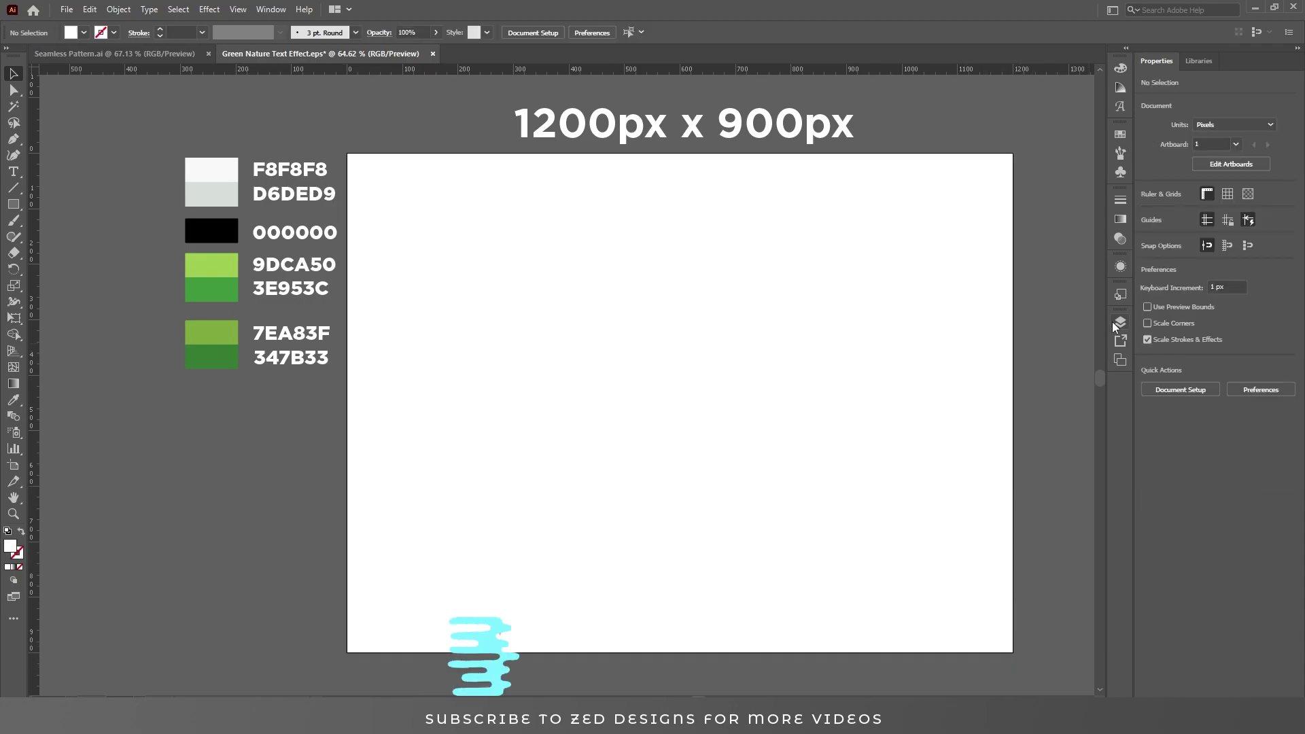
- Draw a rectangle across the artboard, set its height to 900 px and centre it vertically
click(1120, 322)
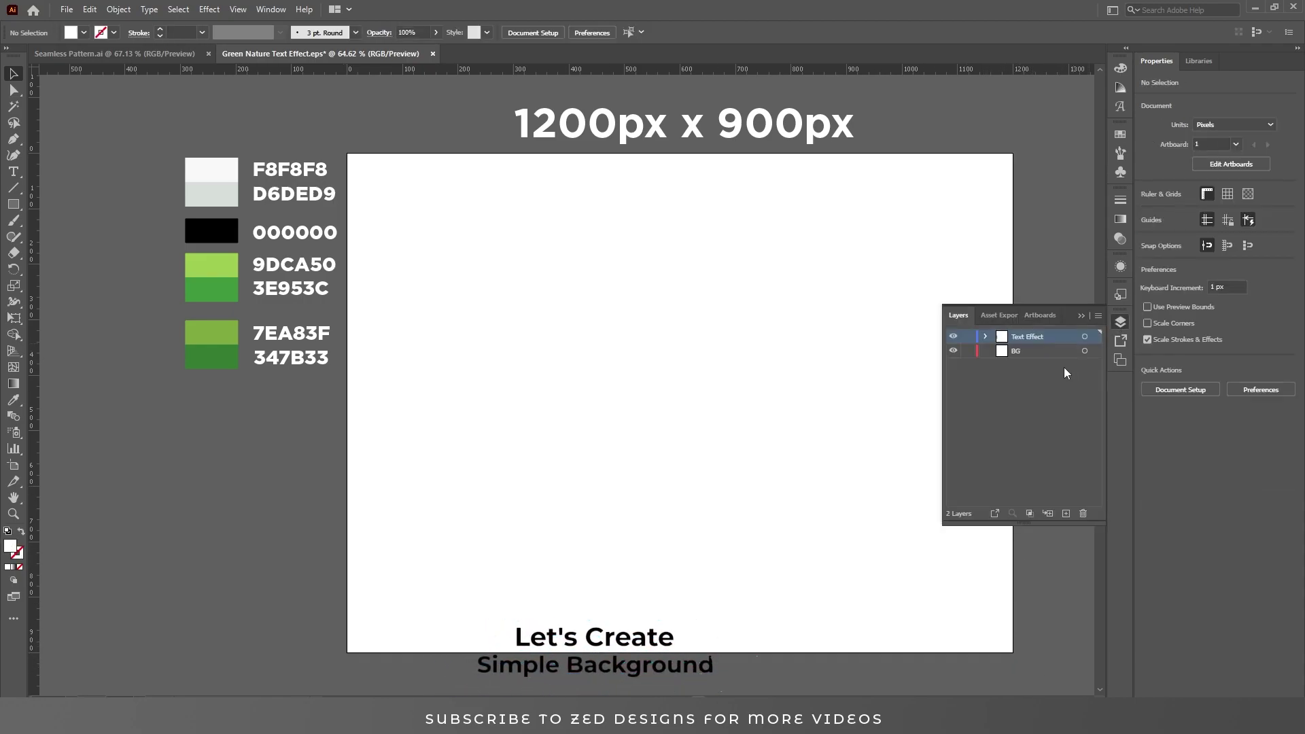
click(13, 204)
drag(345, 155, 1013, 650)
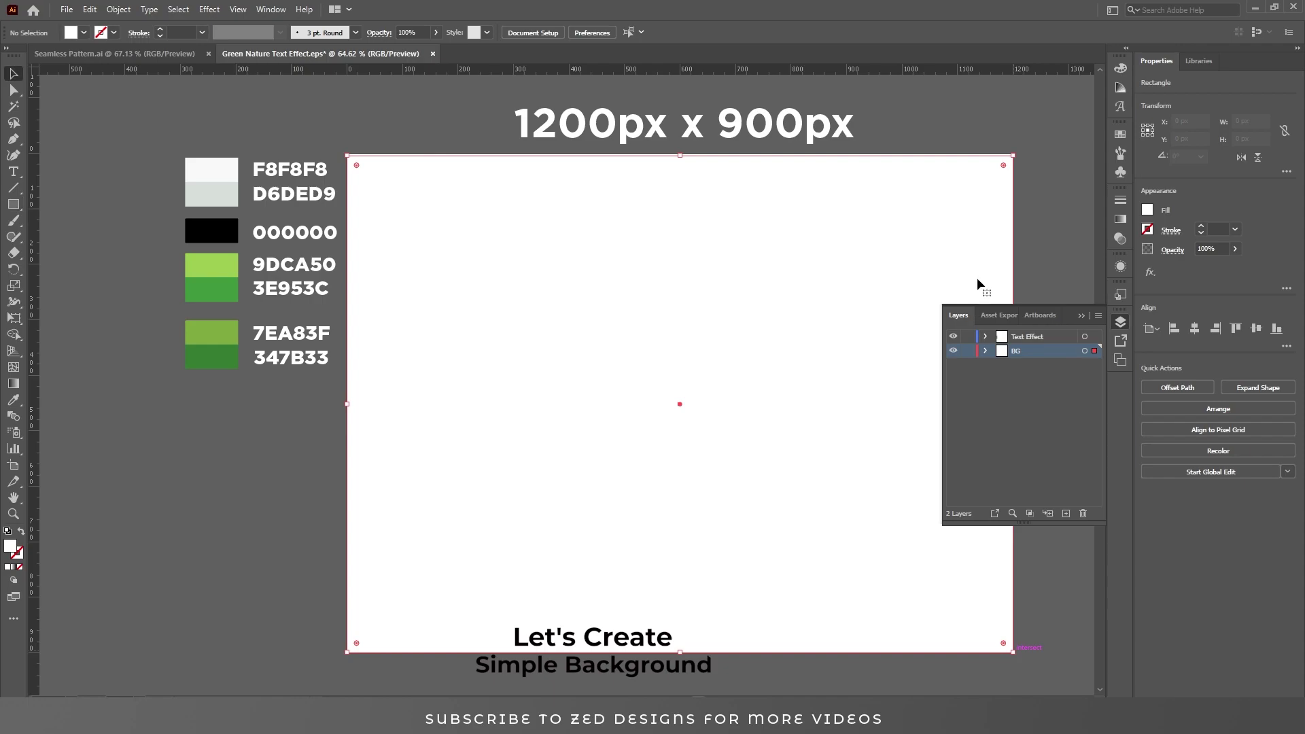
click(1250, 138)
text(900)
key(Return)
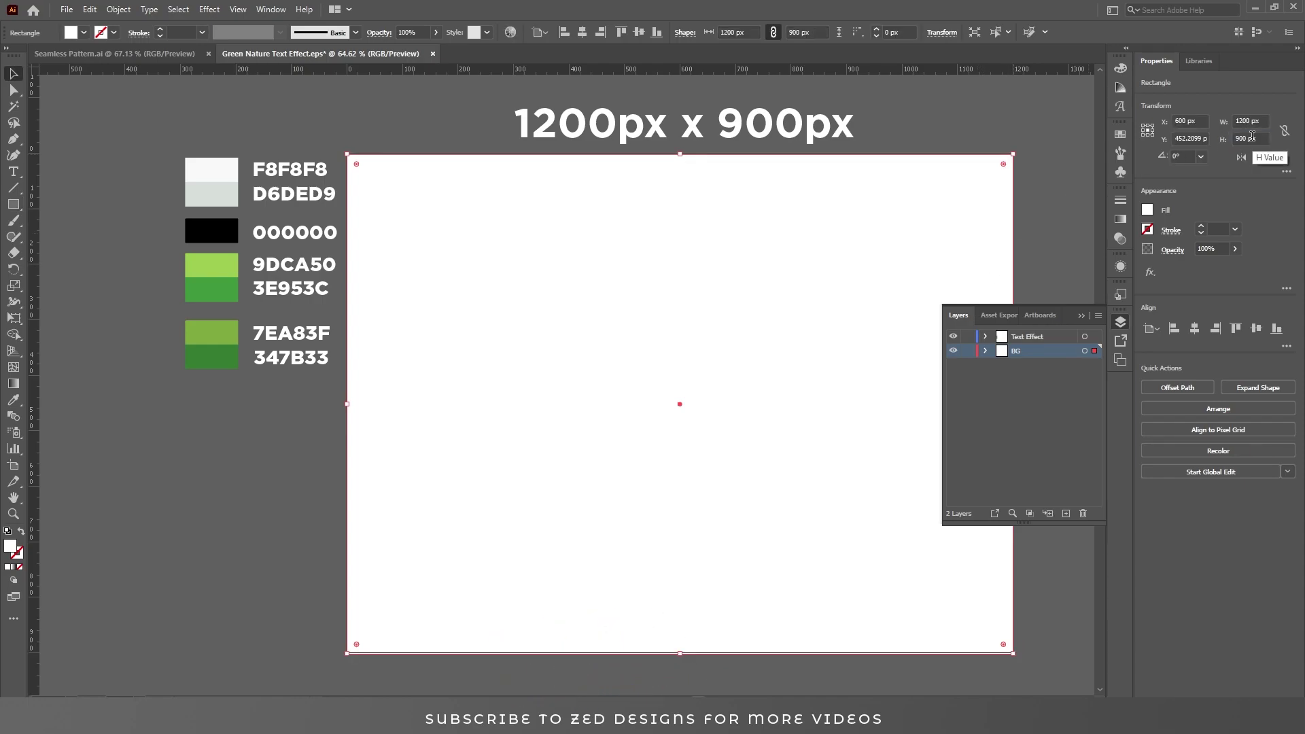
click(639, 33)
- Fill the rectangle with a radial gradient from F8F8F8 to D6DED9 and lock the BG layer
click(1120, 219)
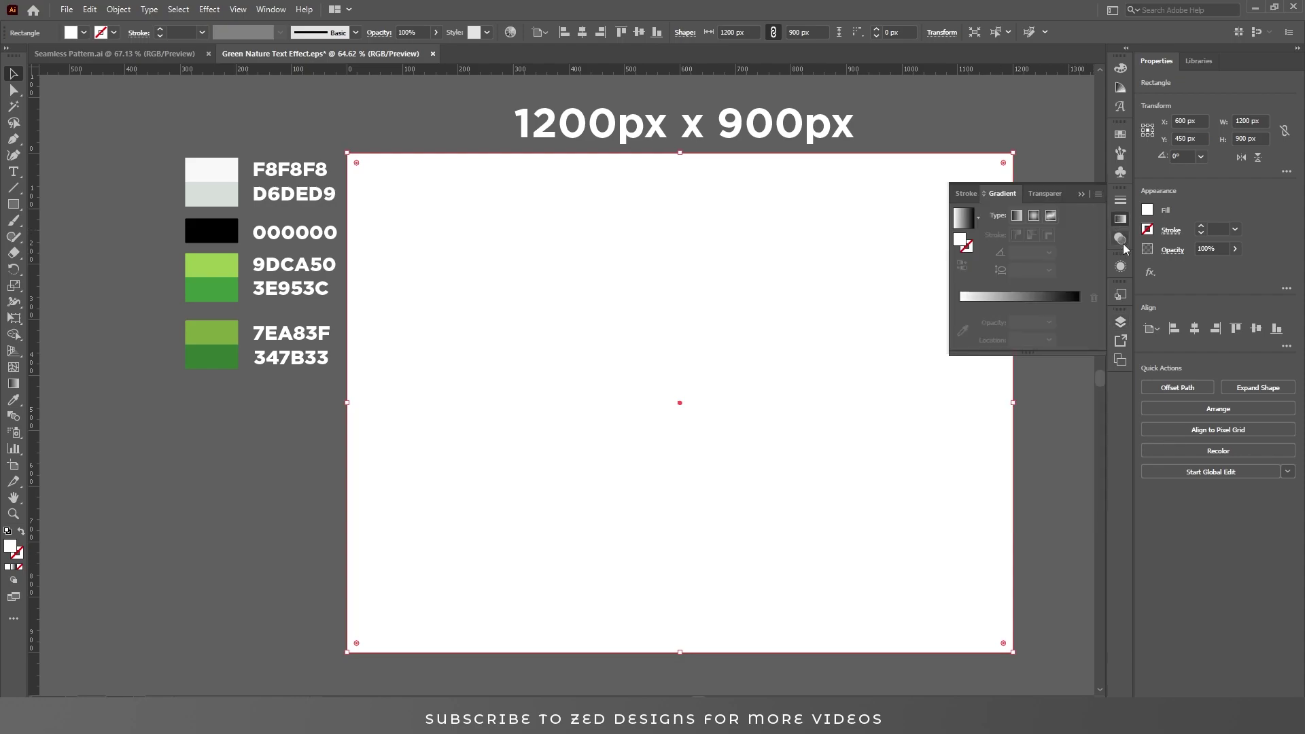
click(1033, 215)
click(1079, 322)
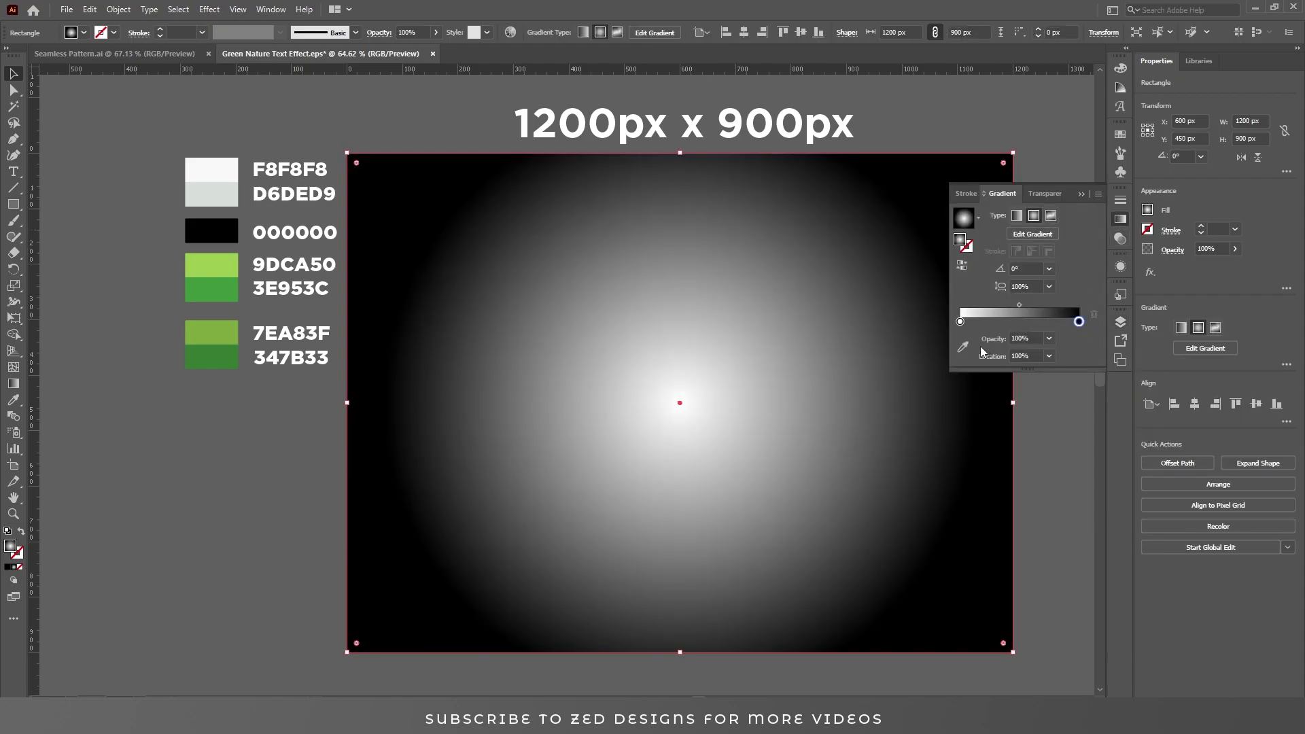
click(963, 347)
click(227, 187)
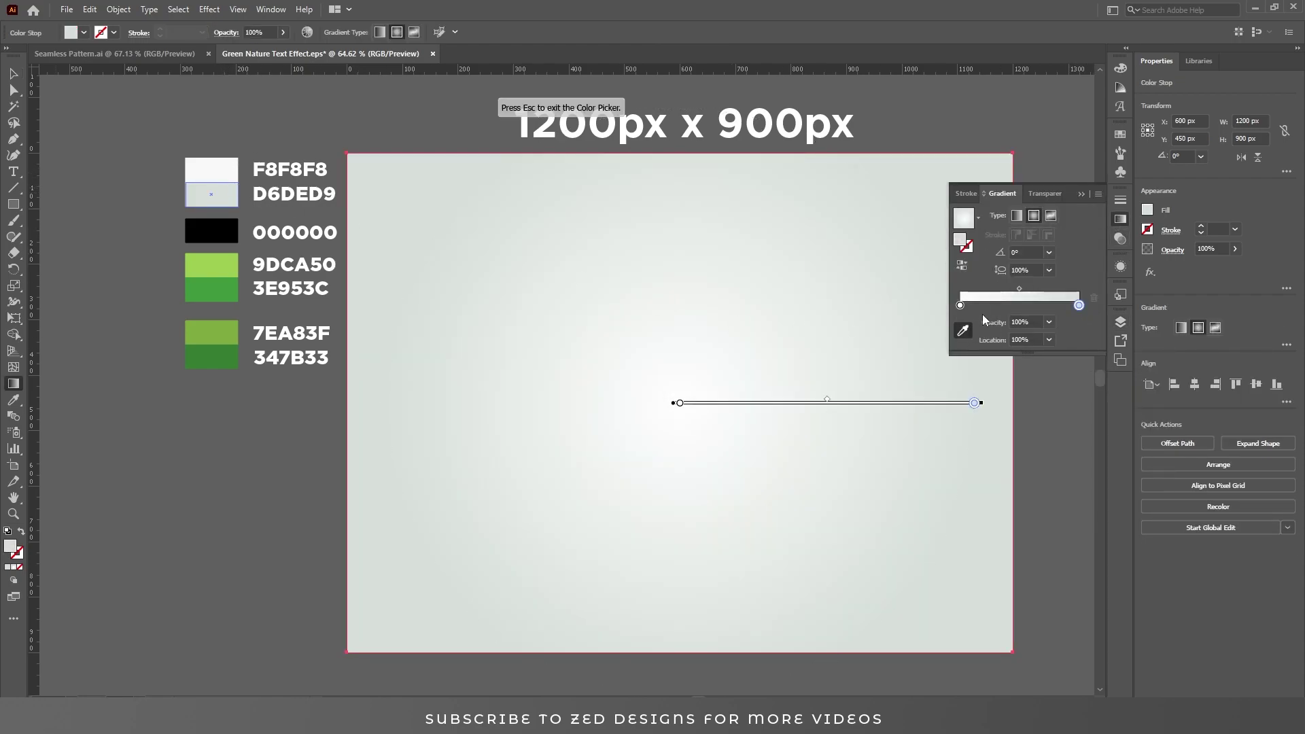
click(960, 305)
click(240, 163)
key(v)
click(1120, 322)
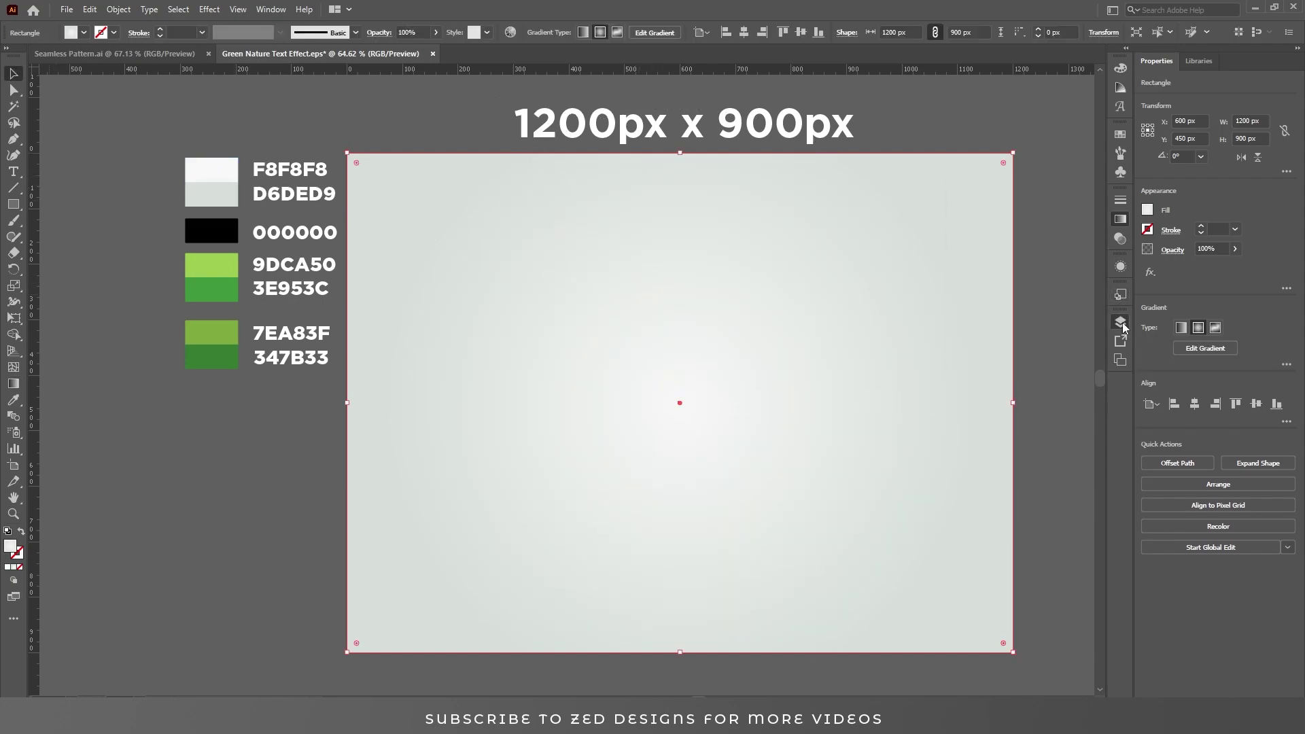
click(966, 352)
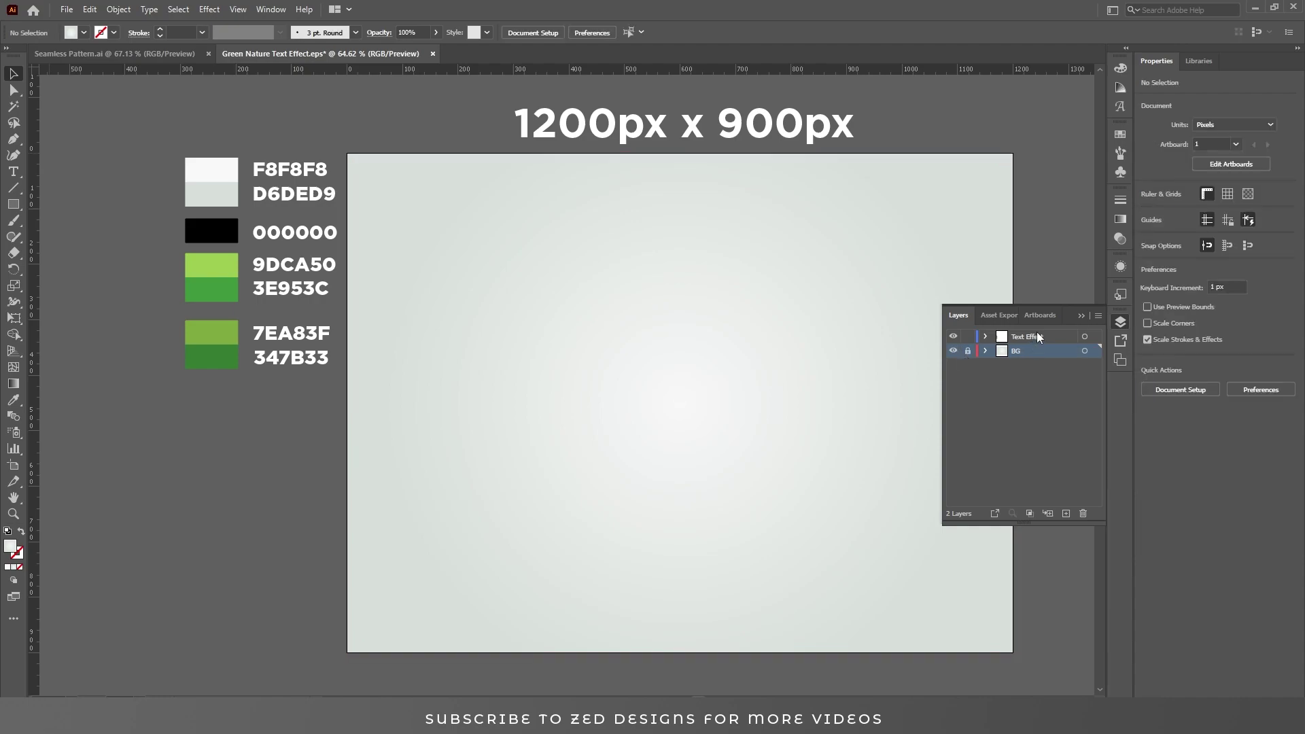
- On the Text Effect layer, type 'Green', centre-align it and centre it on the artboard
click(1035, 334)
click(1082, 316)
key(t)
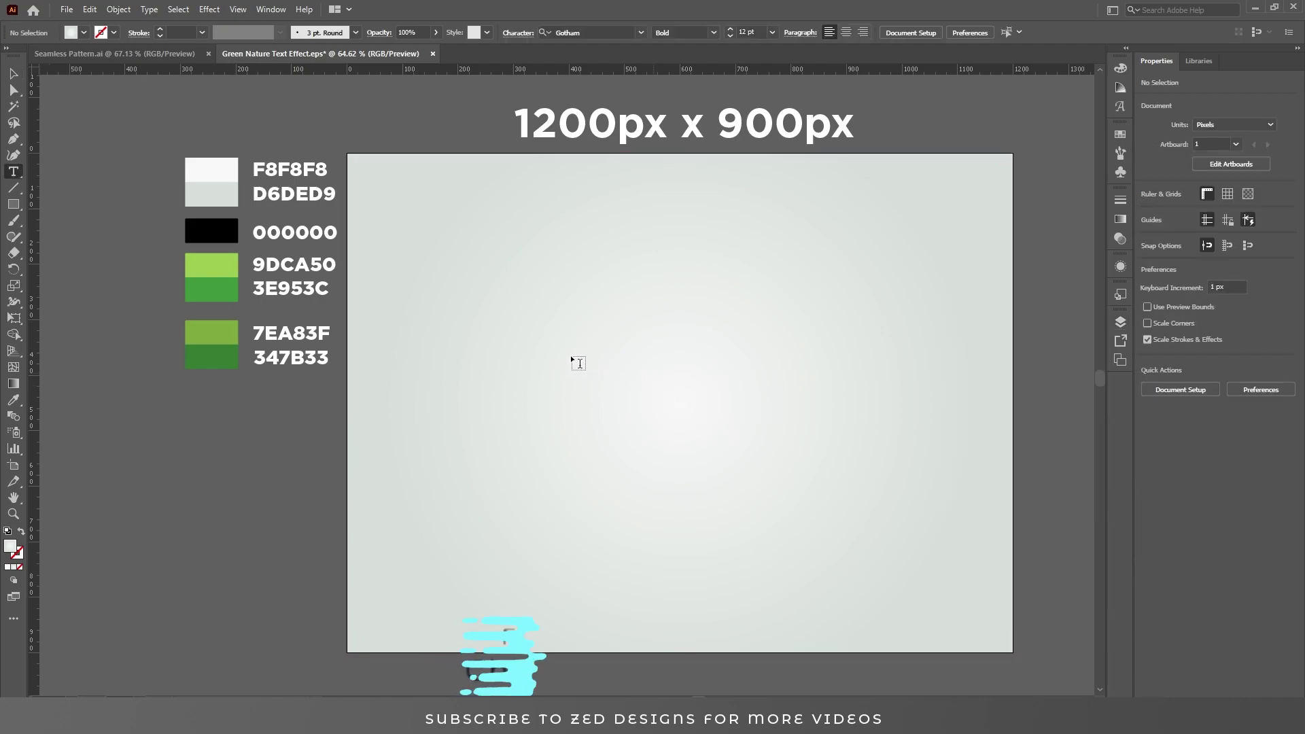
click(571, 354)
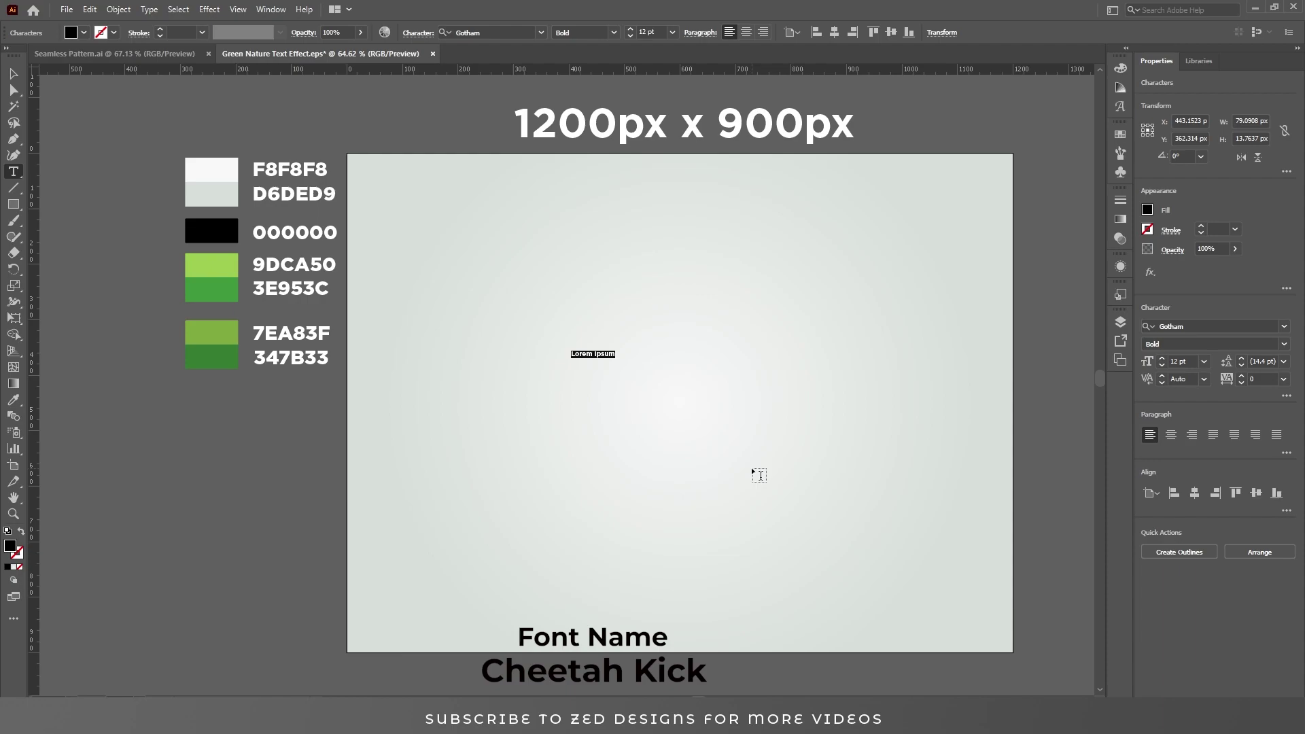
text(Green)
key(Escape)
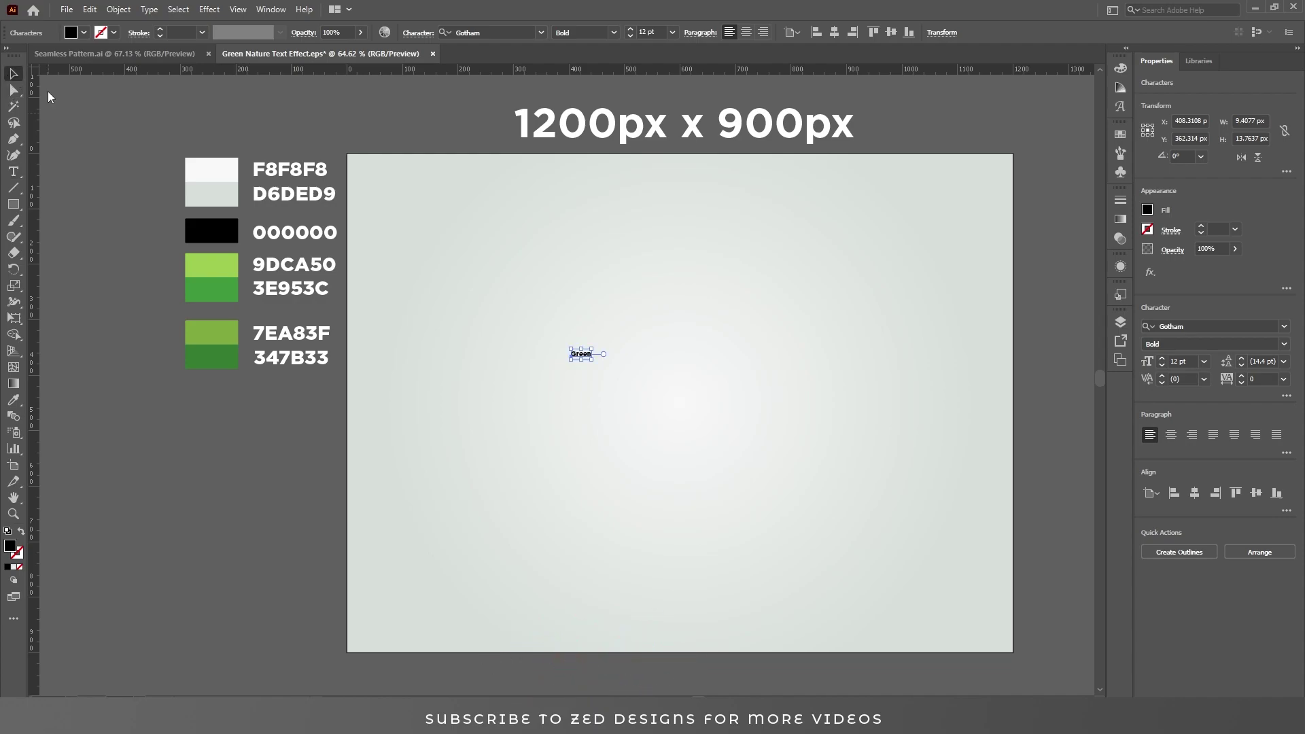
click(745, 32)
click(862, 31)
click(919, 32)
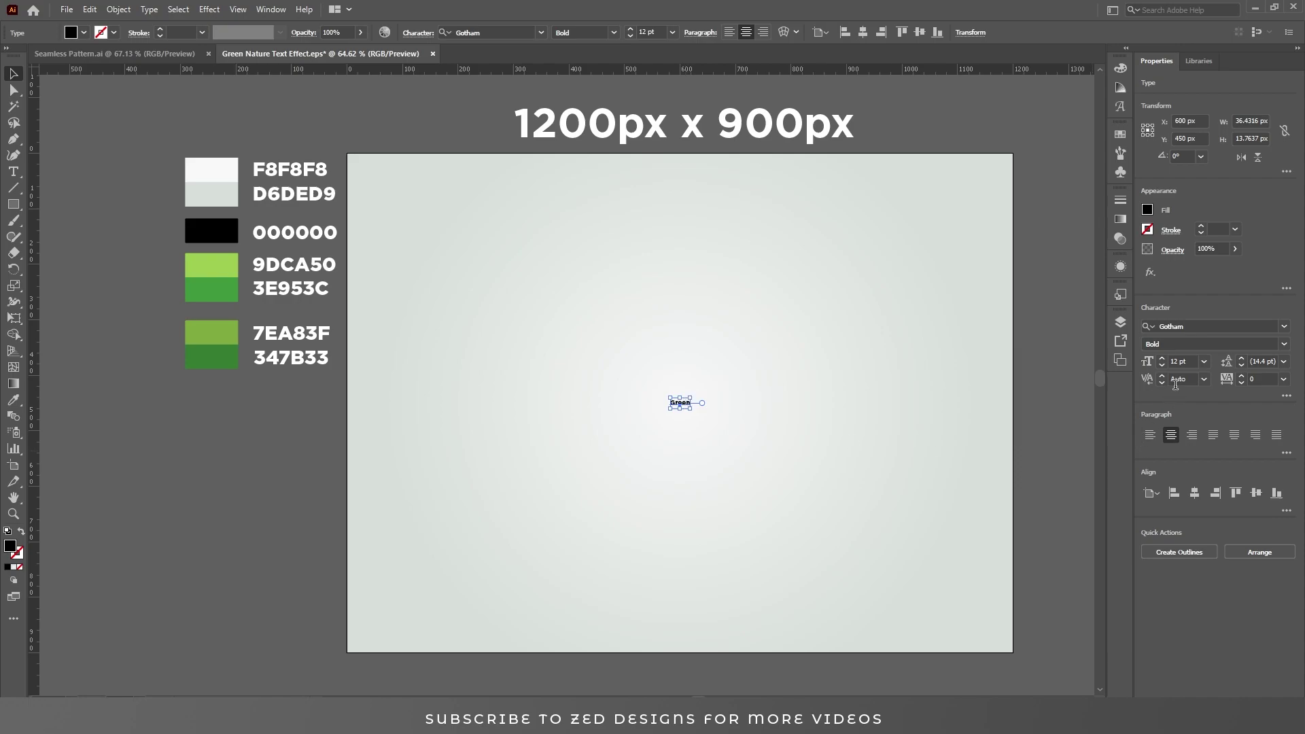
- Set Green to 400 pt Cheetah Kick, re-centre it on the artboard, and remove its fill
click(1184, 361)
text(400)
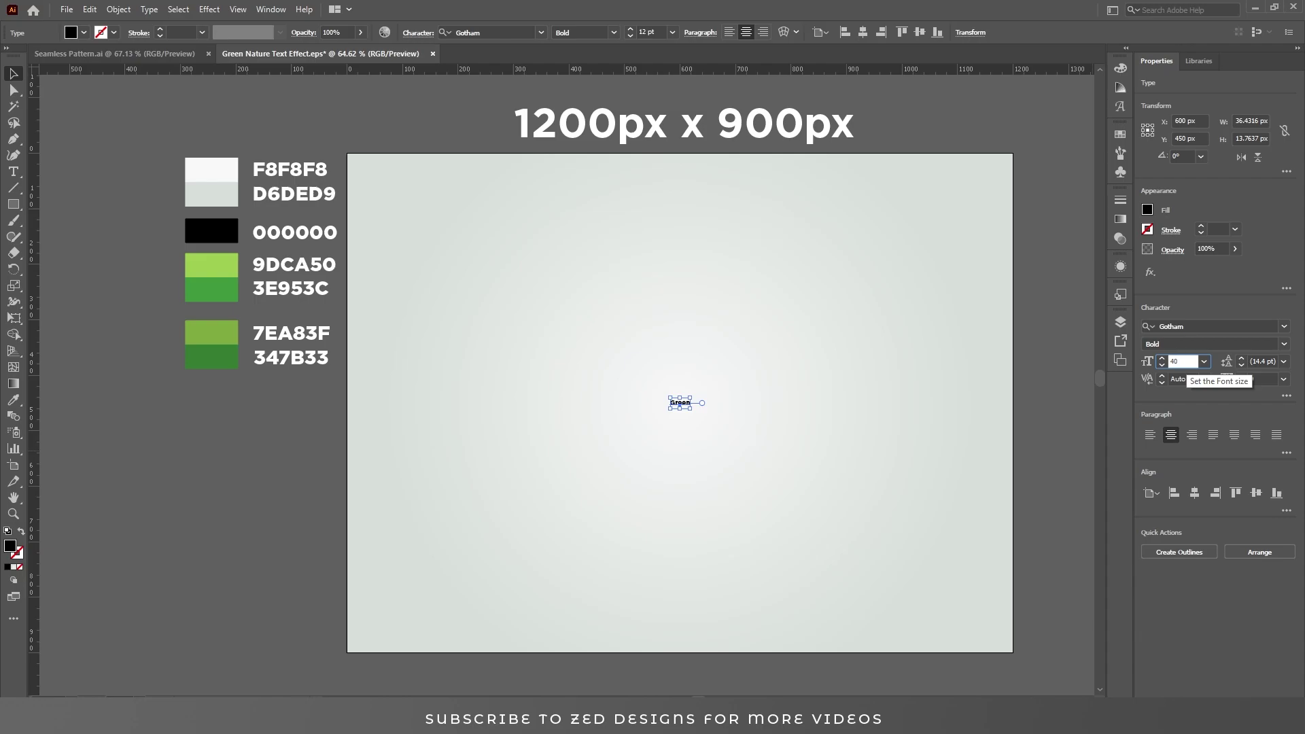
key(Return)
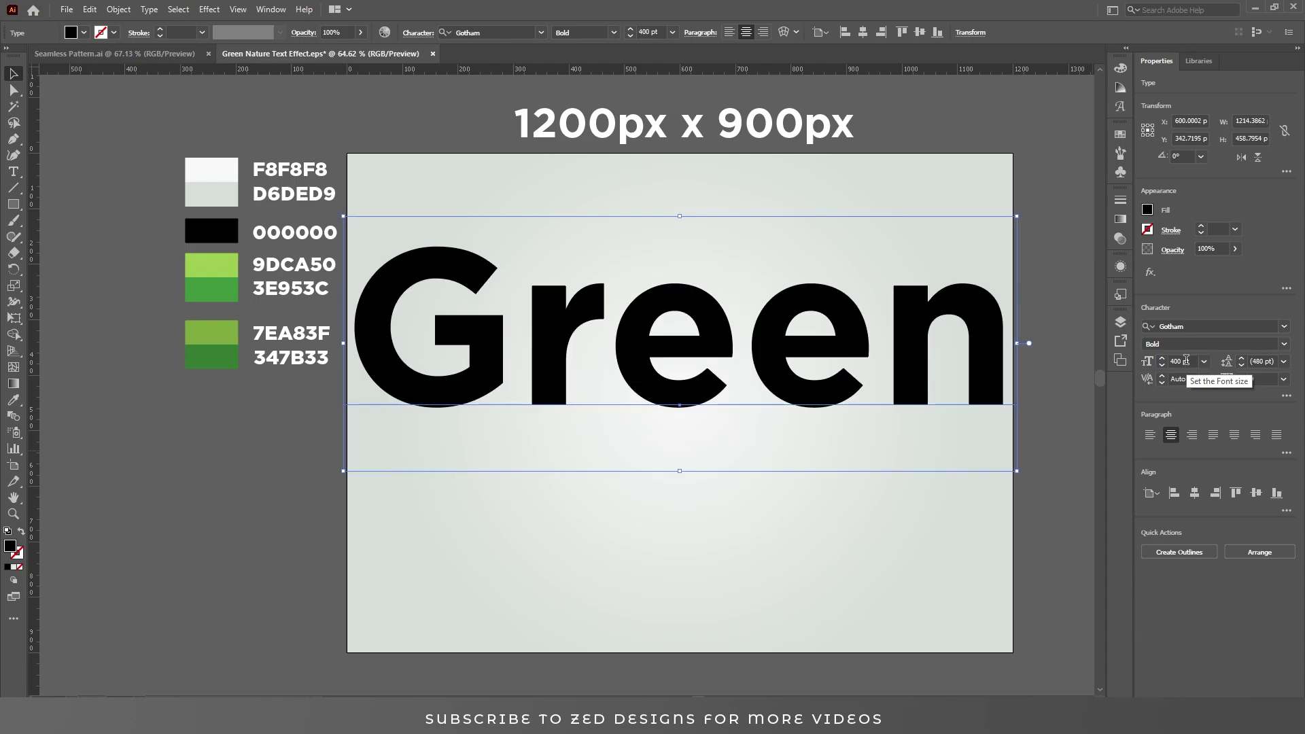
click(515, 30)
text(cheet)
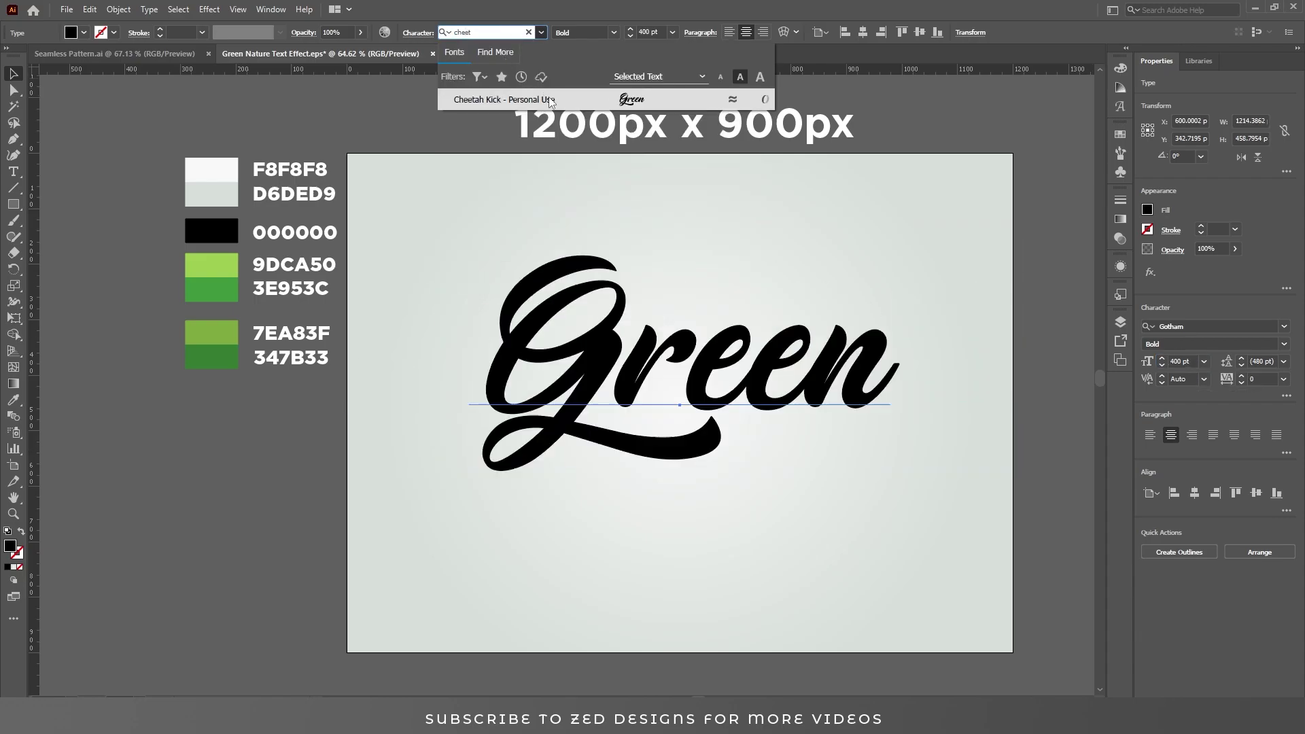
click(556, 95)
click(863, 32)
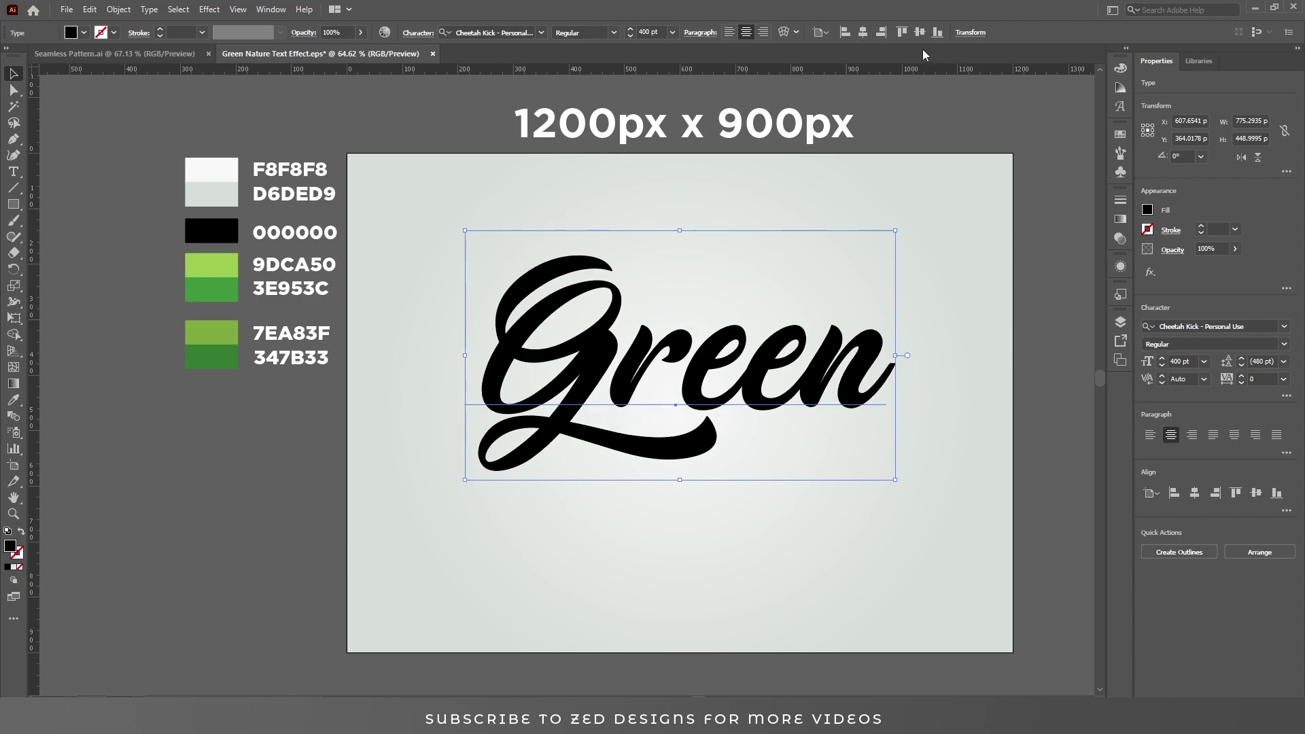
click(919, 33)
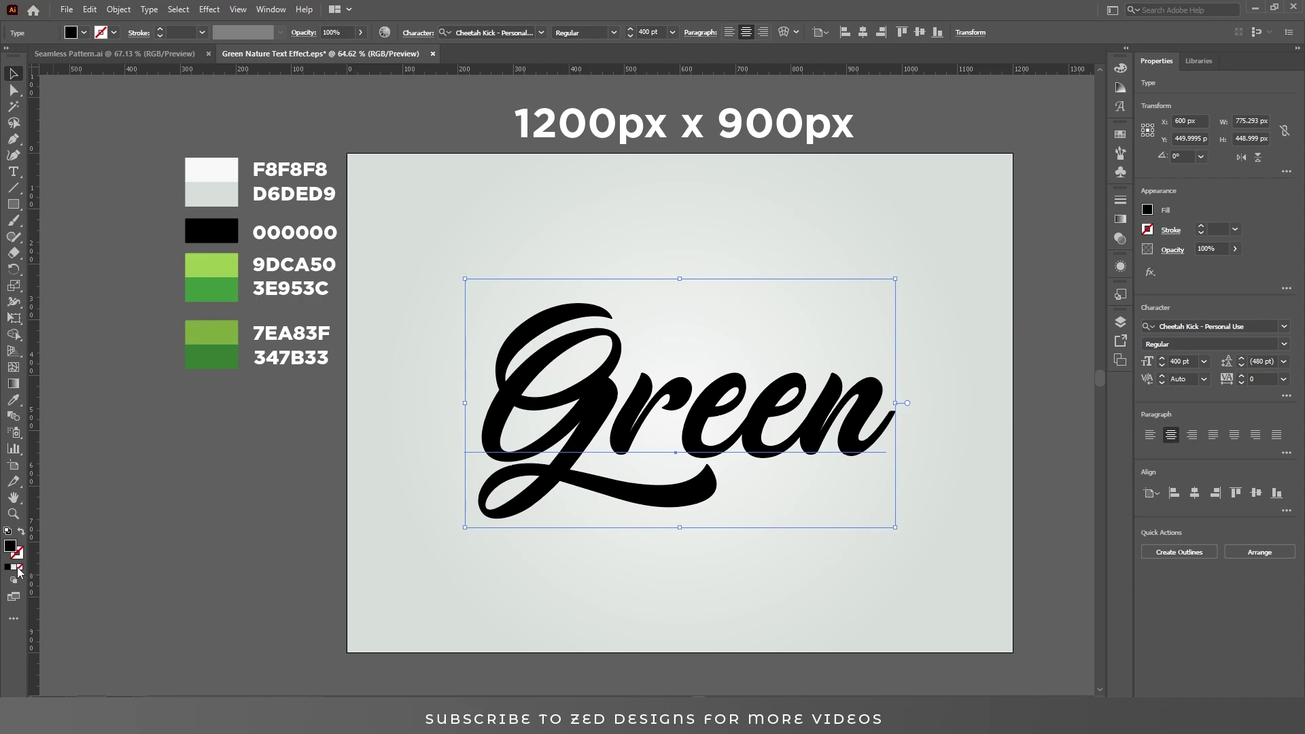
click(18, 567)
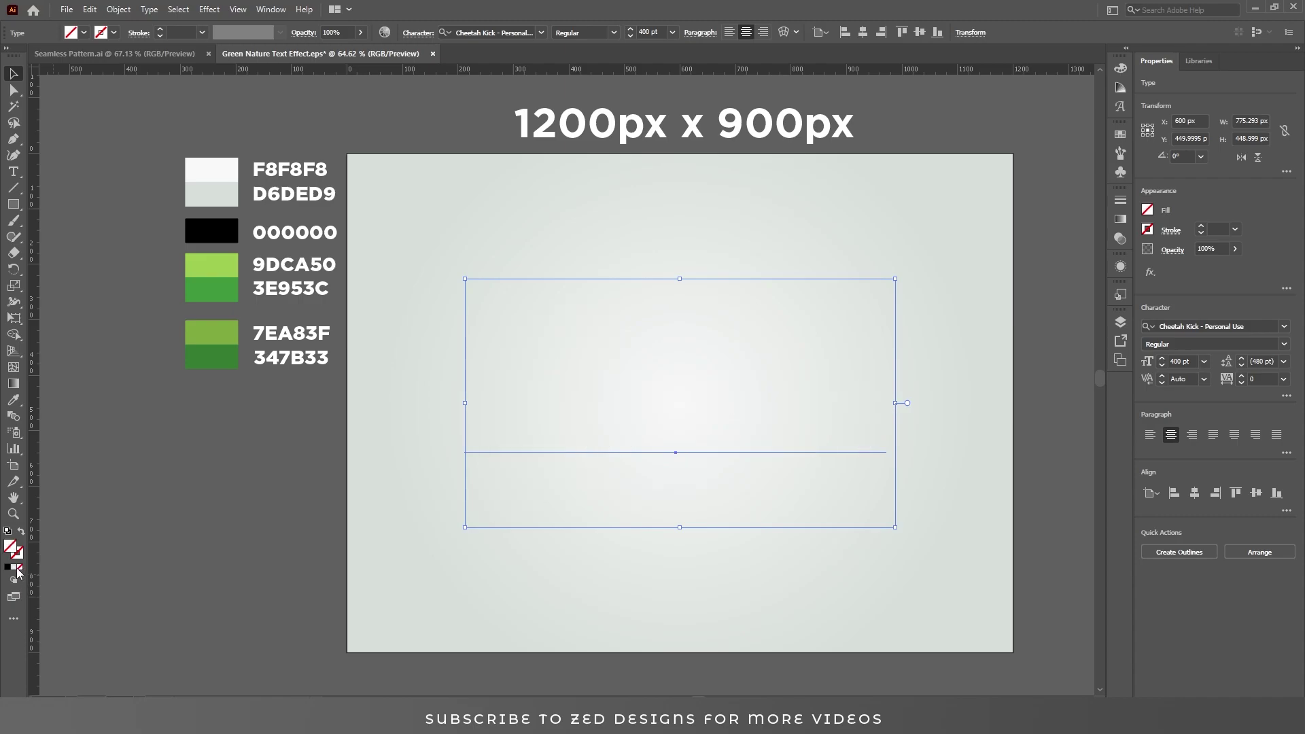
- Add a new fill to the Green text in the Appearance panel
click(1120, 266)
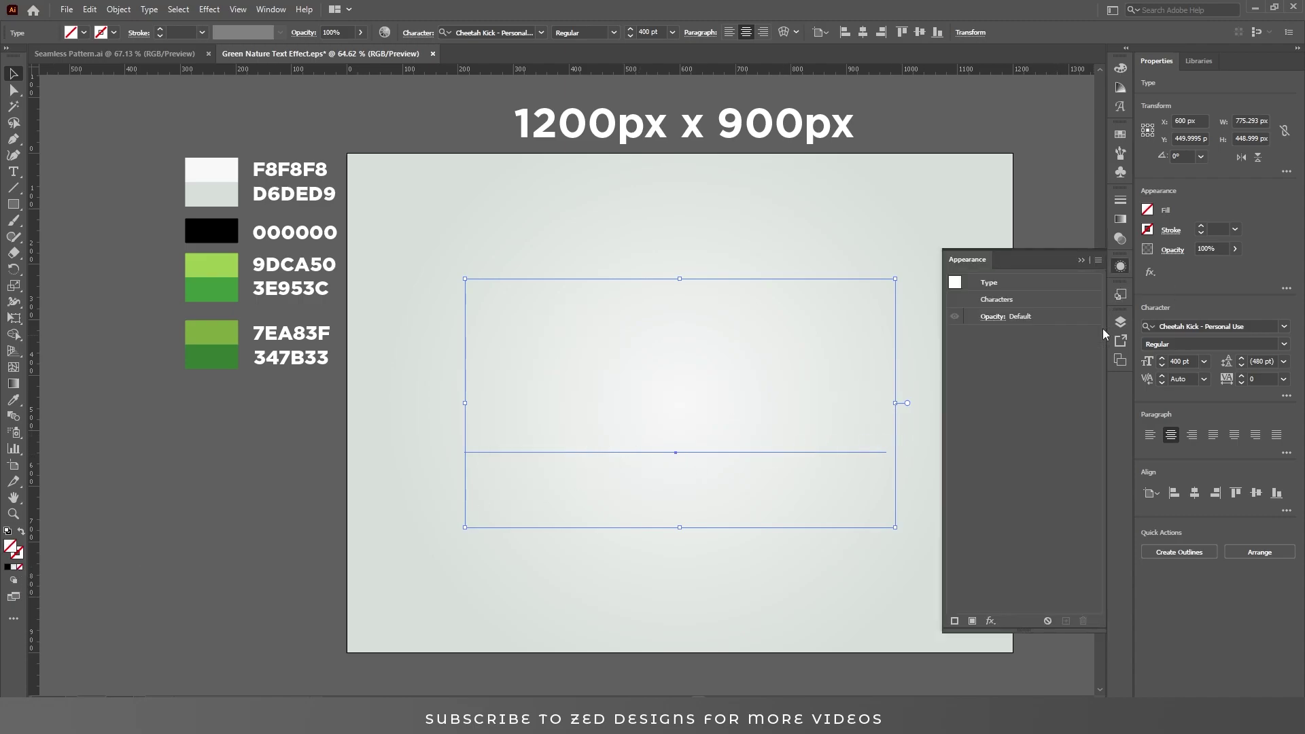
click(972, 621)
click(971, 334)
click(971, 299)
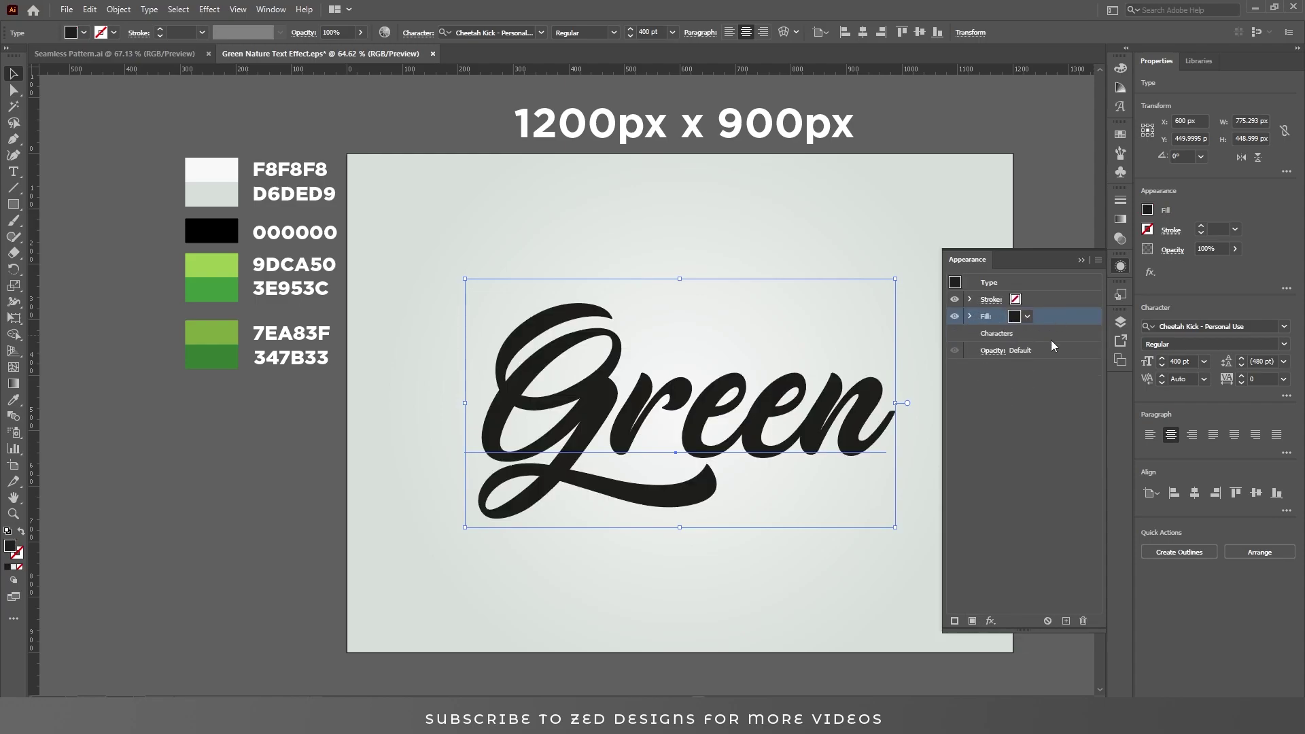
- Make the new fill a 90° linear gradient from D6DED9 to F8F8F8
click(1121, 221)
click(1017, 216)
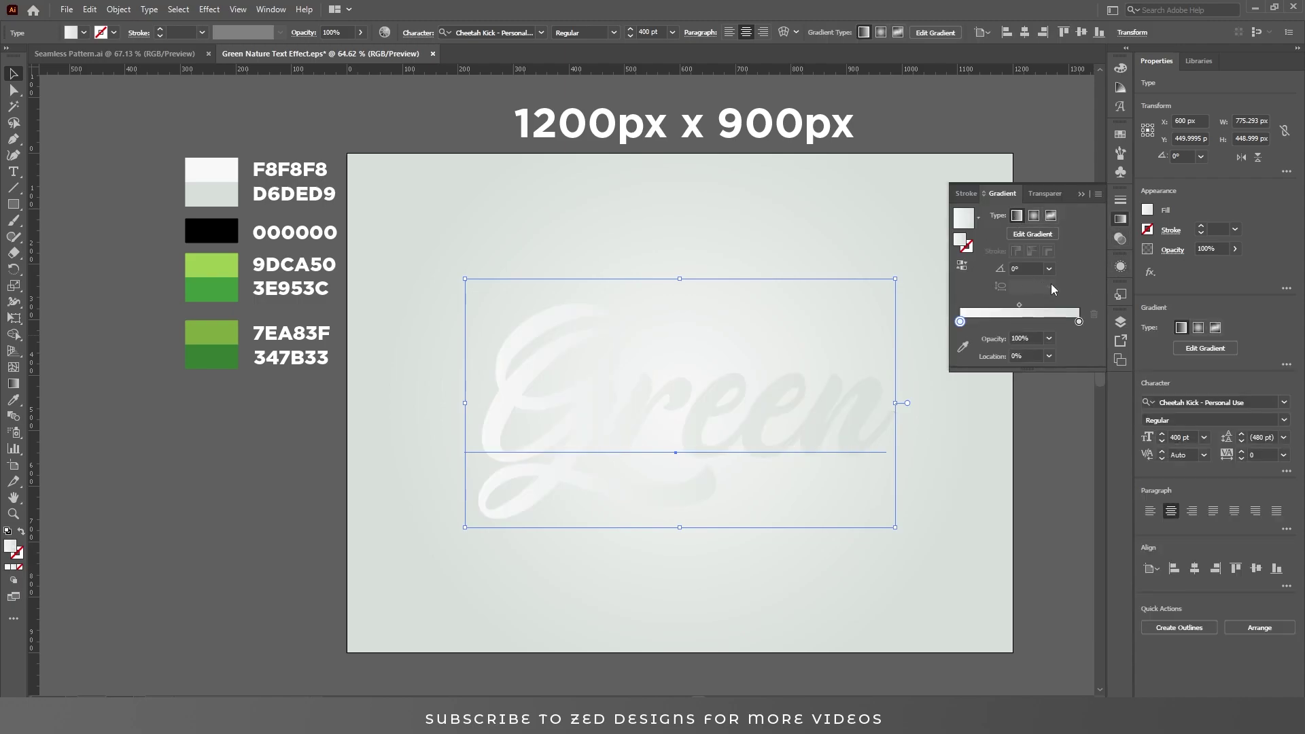
click(1050, 269)
click(1065, 344)
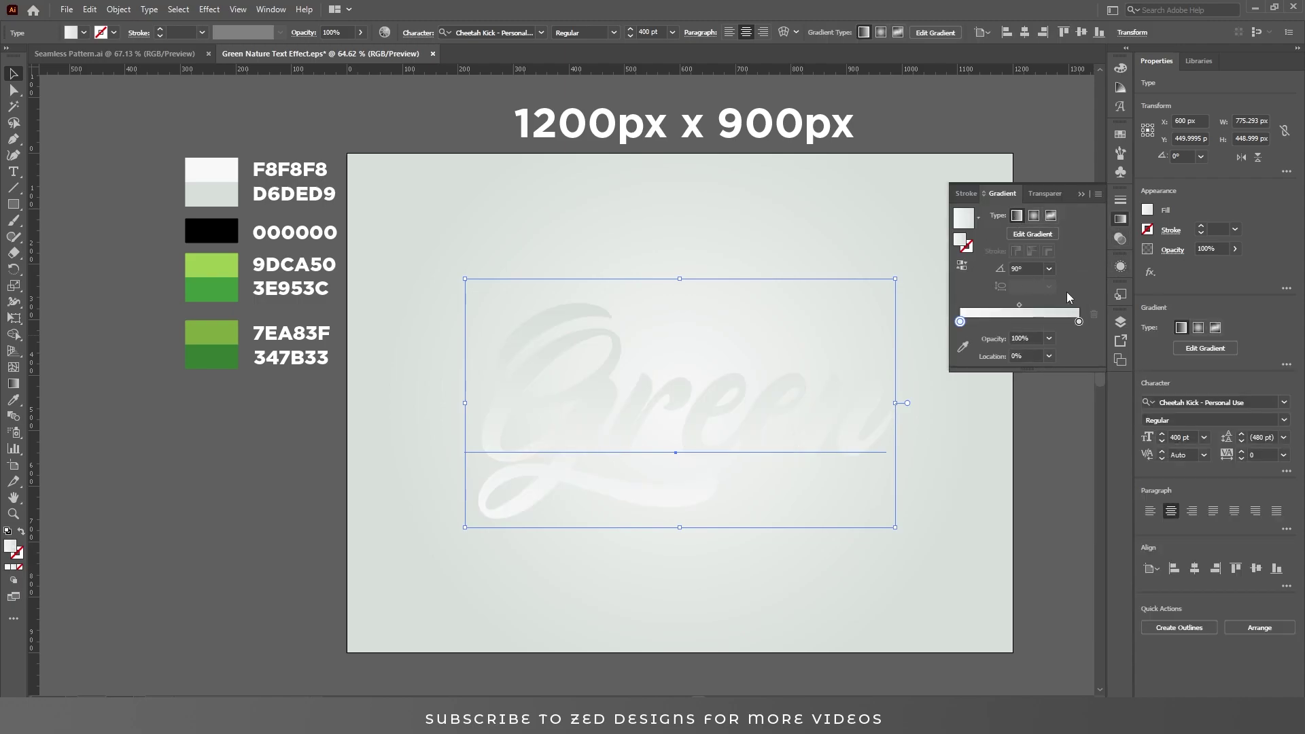
click(1079, 322)
click(963, 347)
click(233, 163)
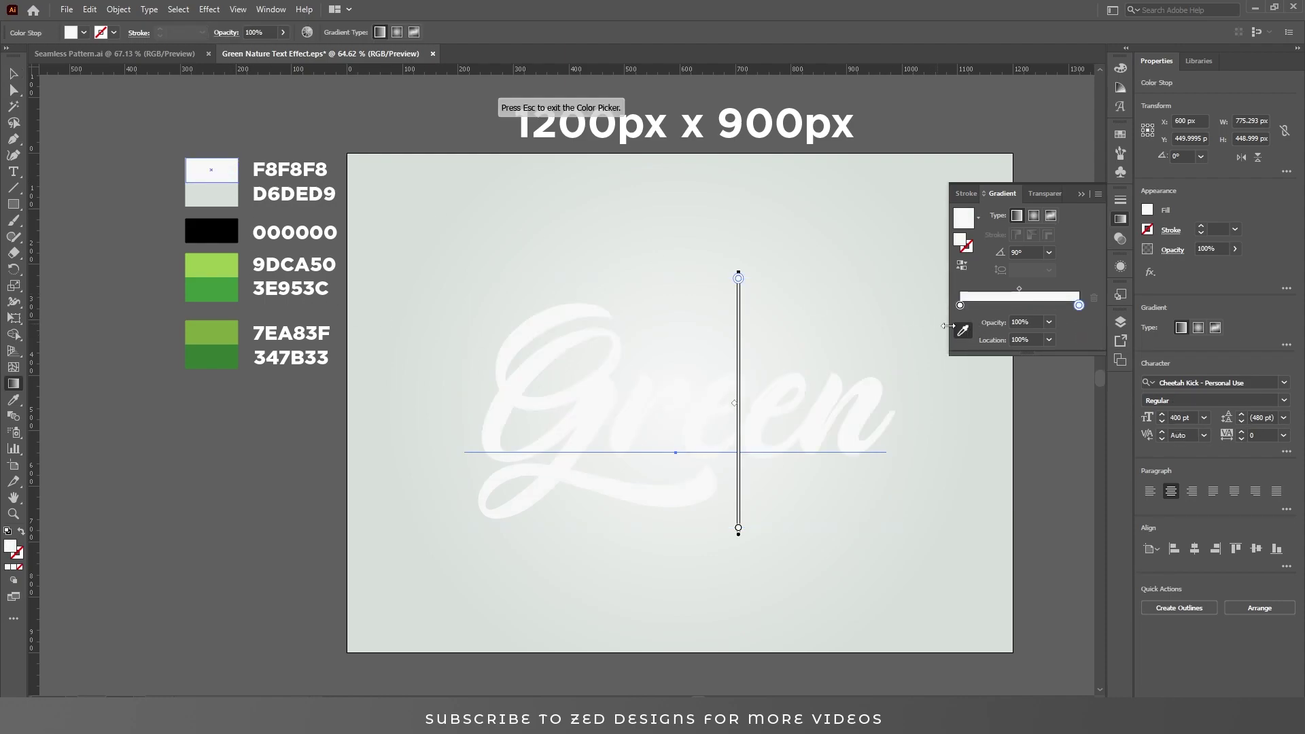
click(960, 305)
click(229, 203)
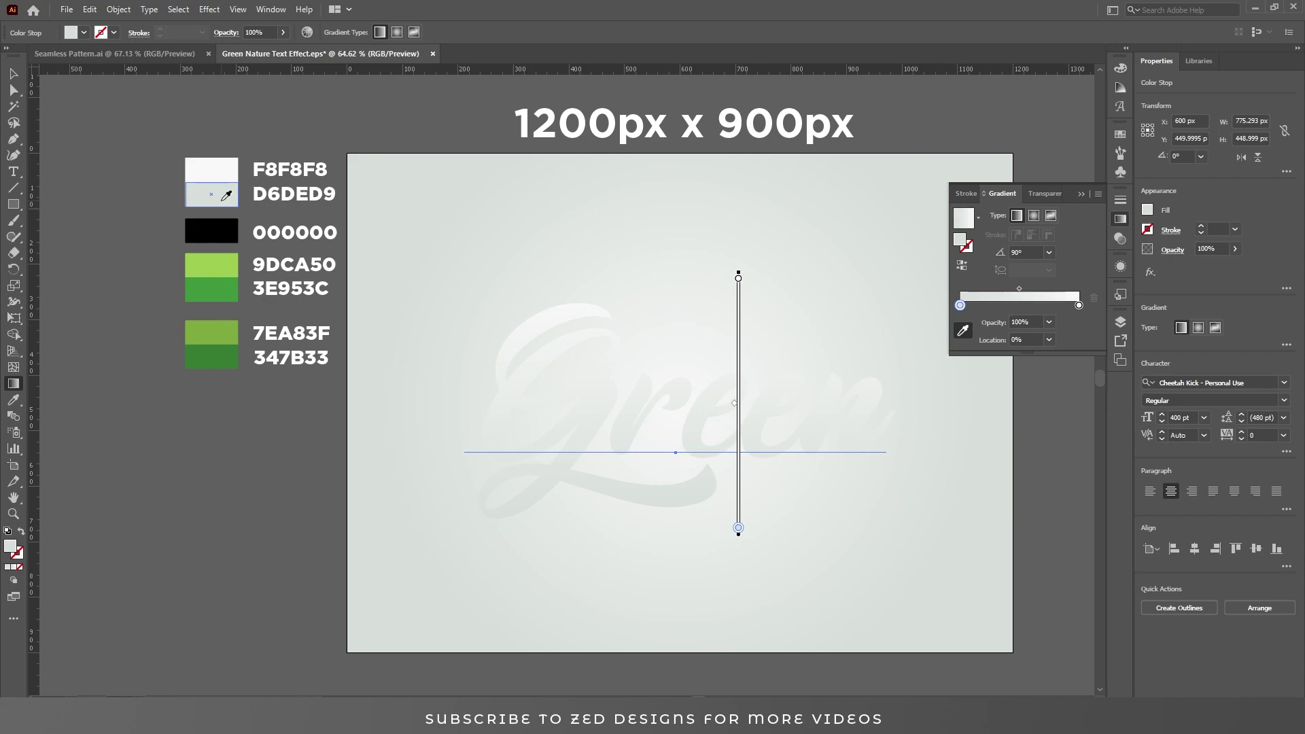
key(v)
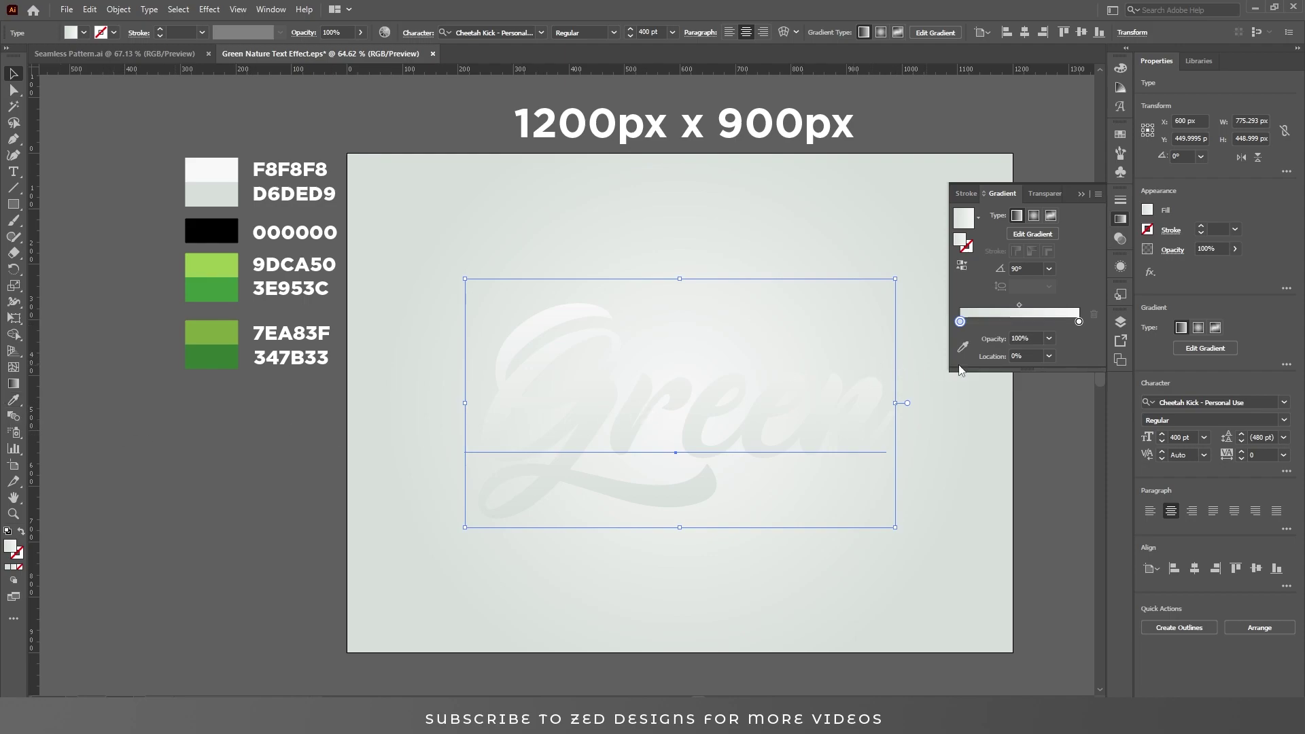
click(1120, 267)
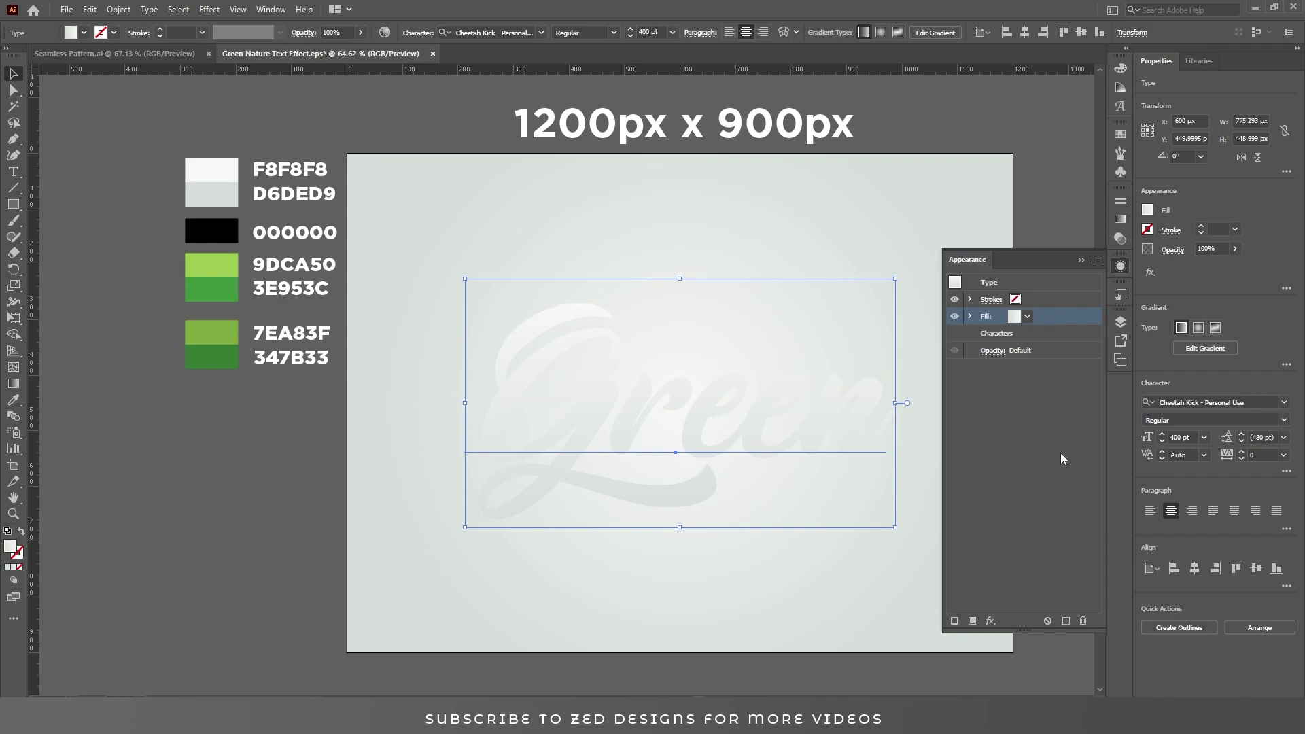
- Duplicate the gradient fill twice and make the second fill white
click(1067, 621)
click(1067, 621)
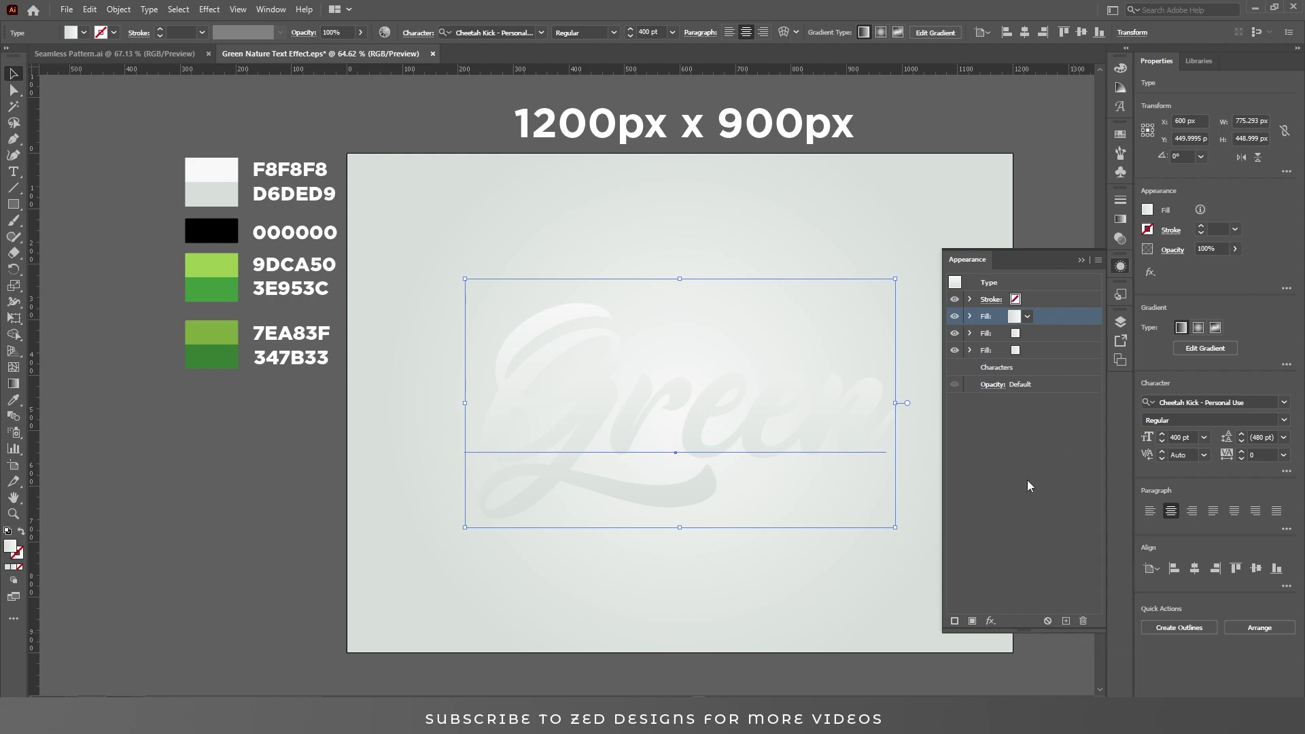
click(1033, 333)
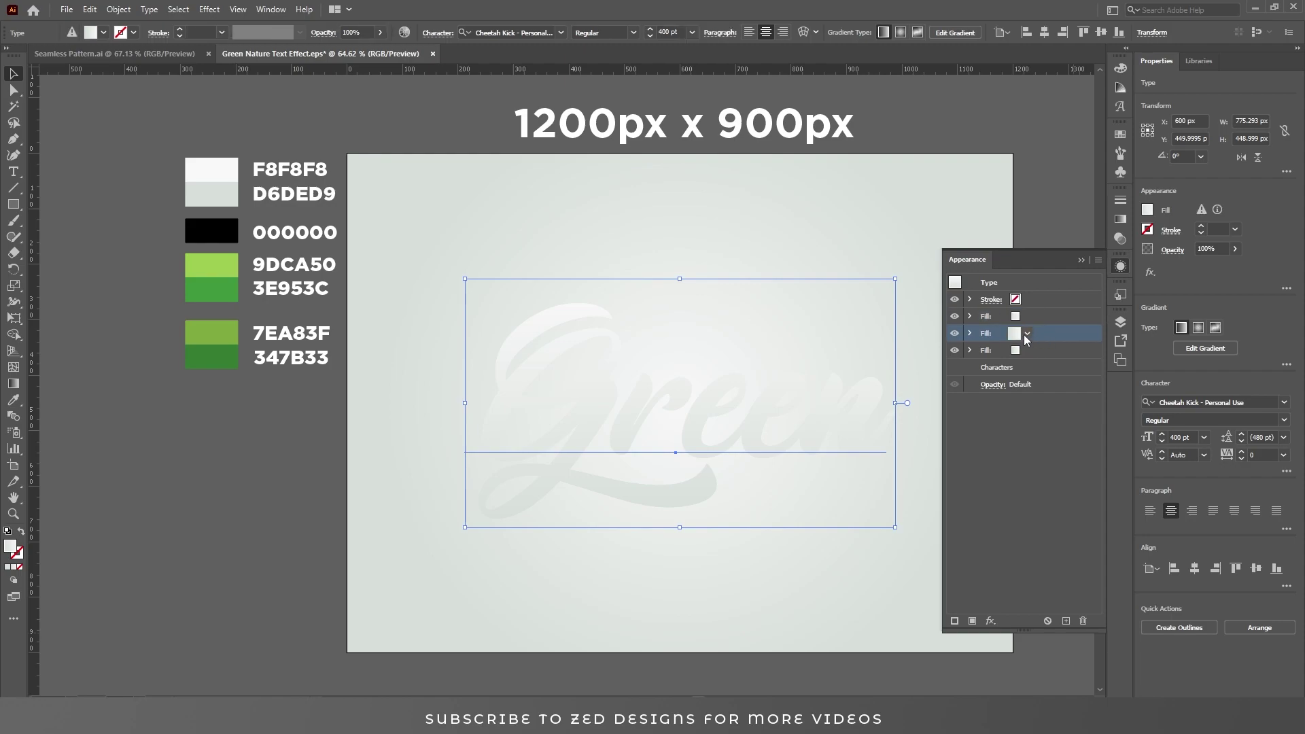
click(1026, 333)
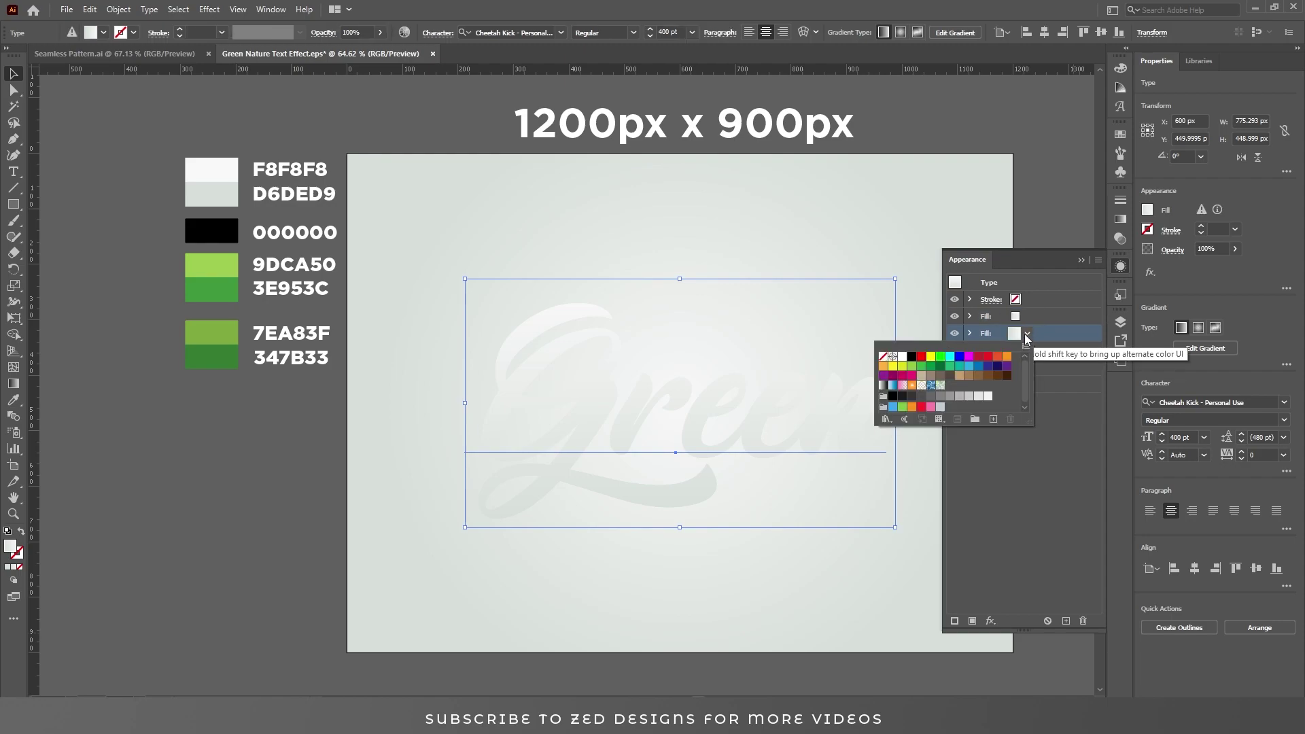
click(903, 358)
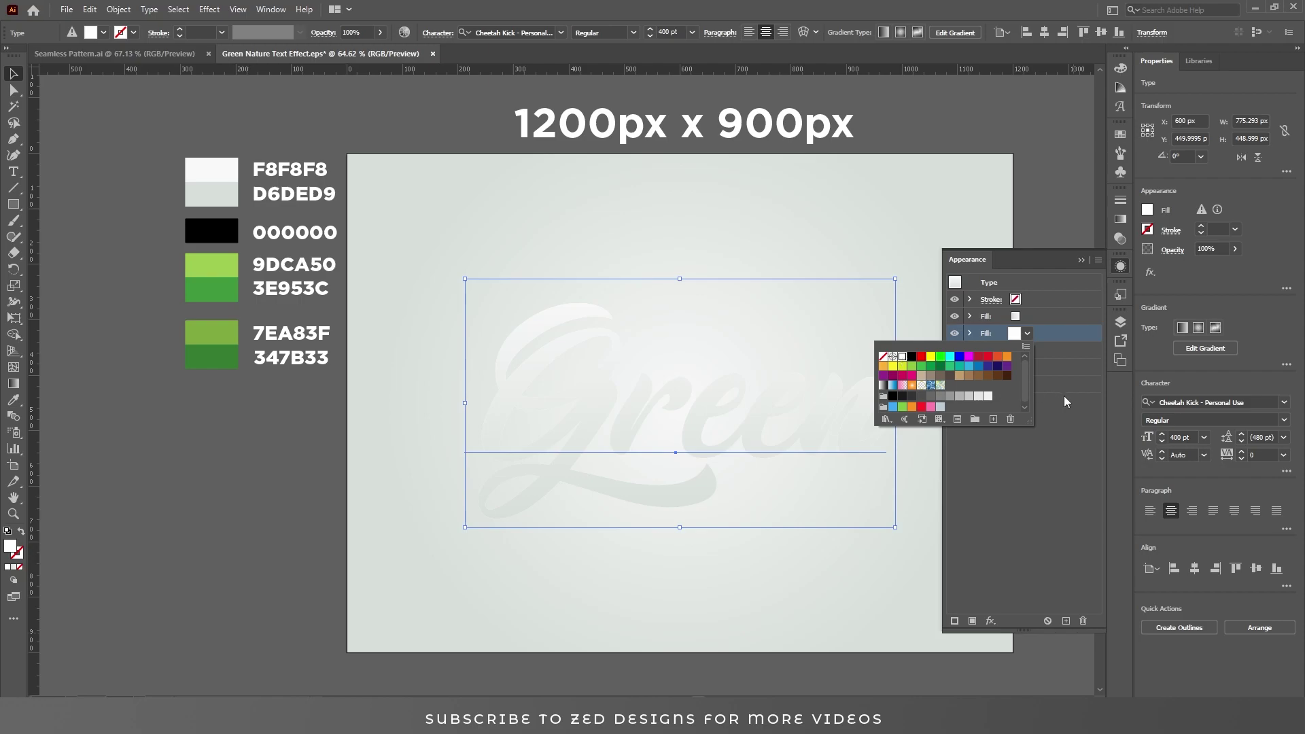
- Apply Offset Path of -5 px with Round joins to the upper fill
click(1041, 322)
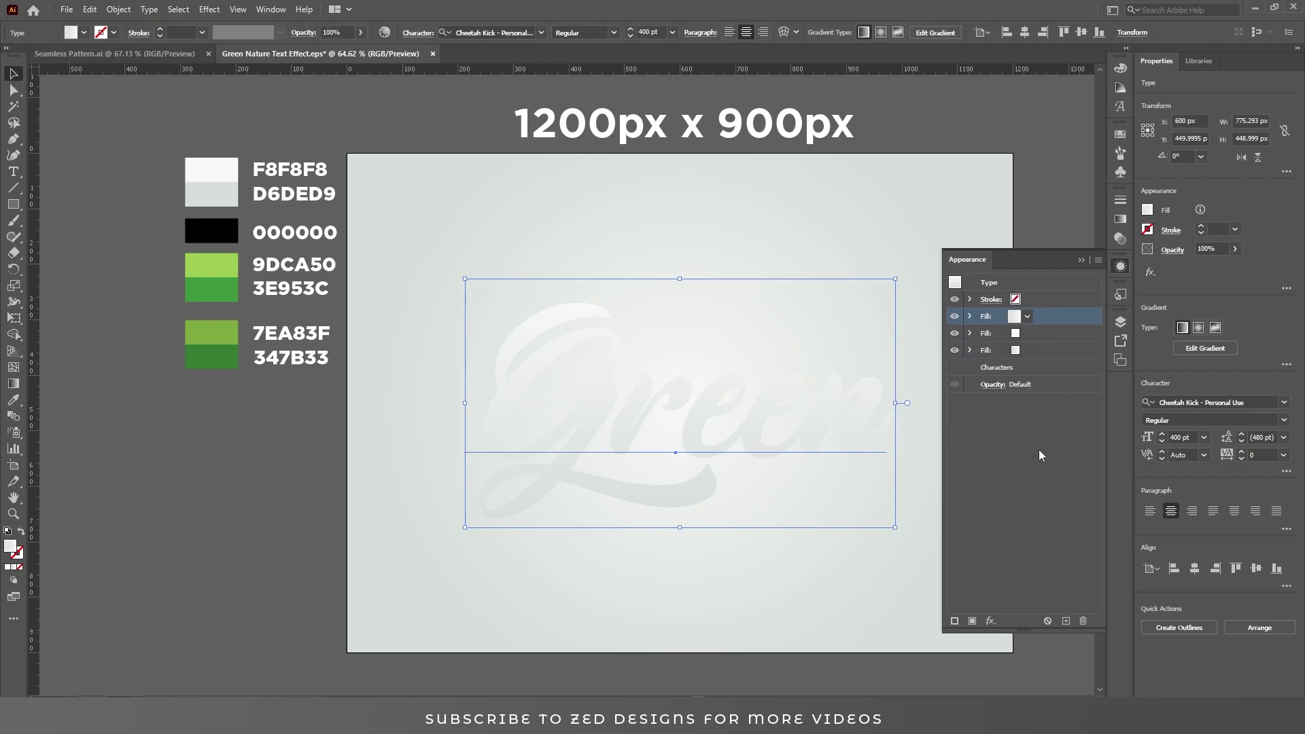
click(991, 621)
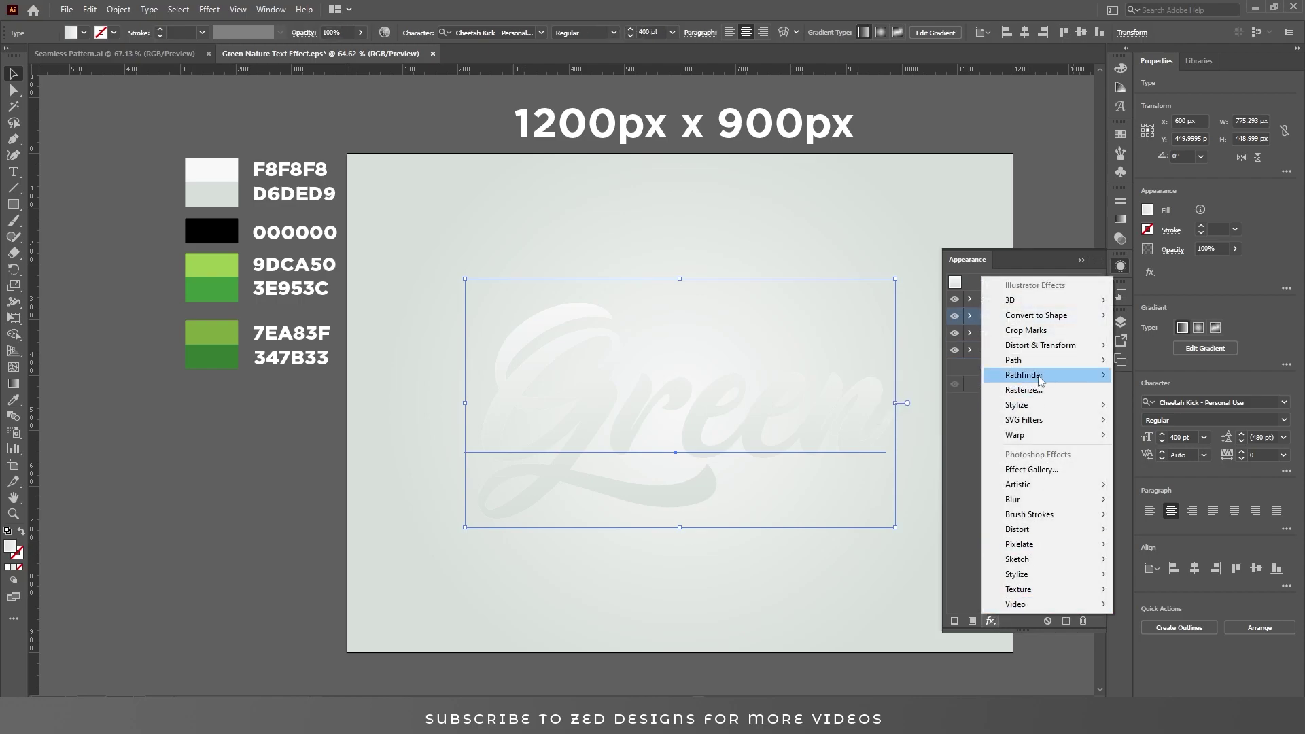
mouse_move(1020, 360)
click(1148, 360)
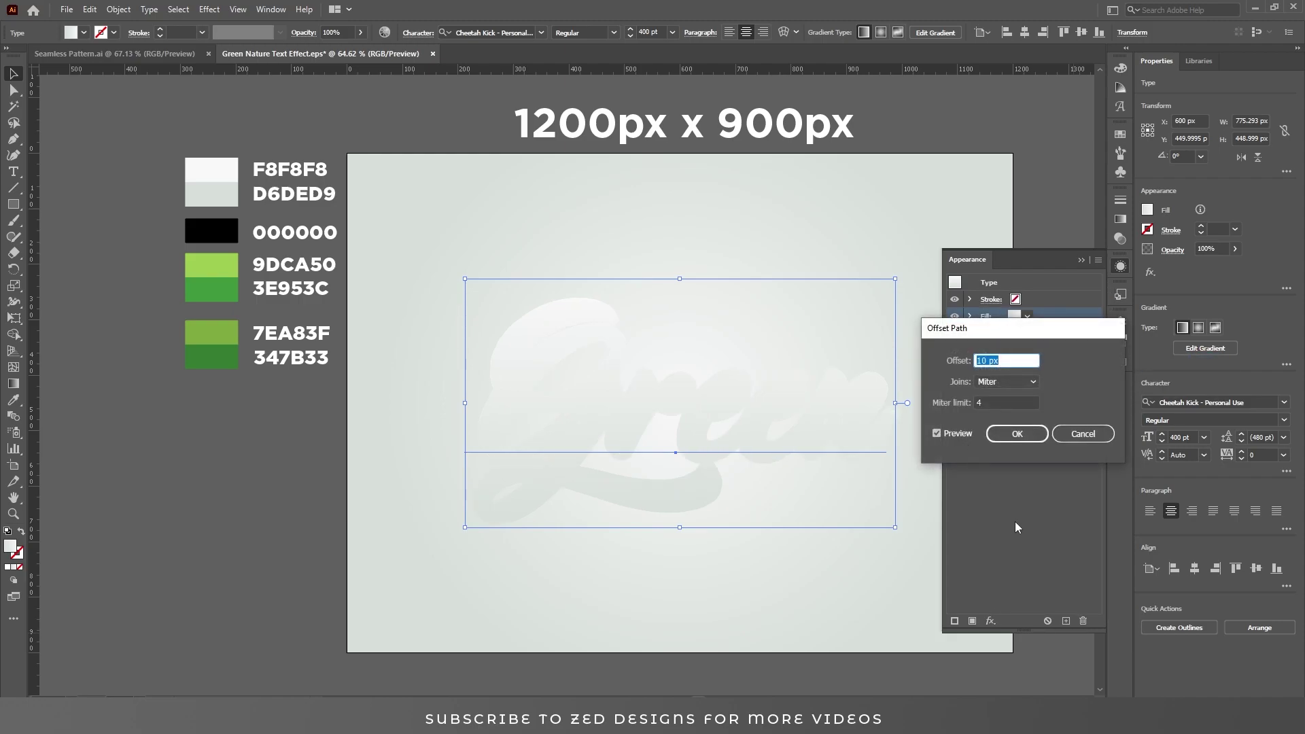
click(1013, 381)
click(1010, 401)
click(1011, 360)
text(-5)
key(Tab)
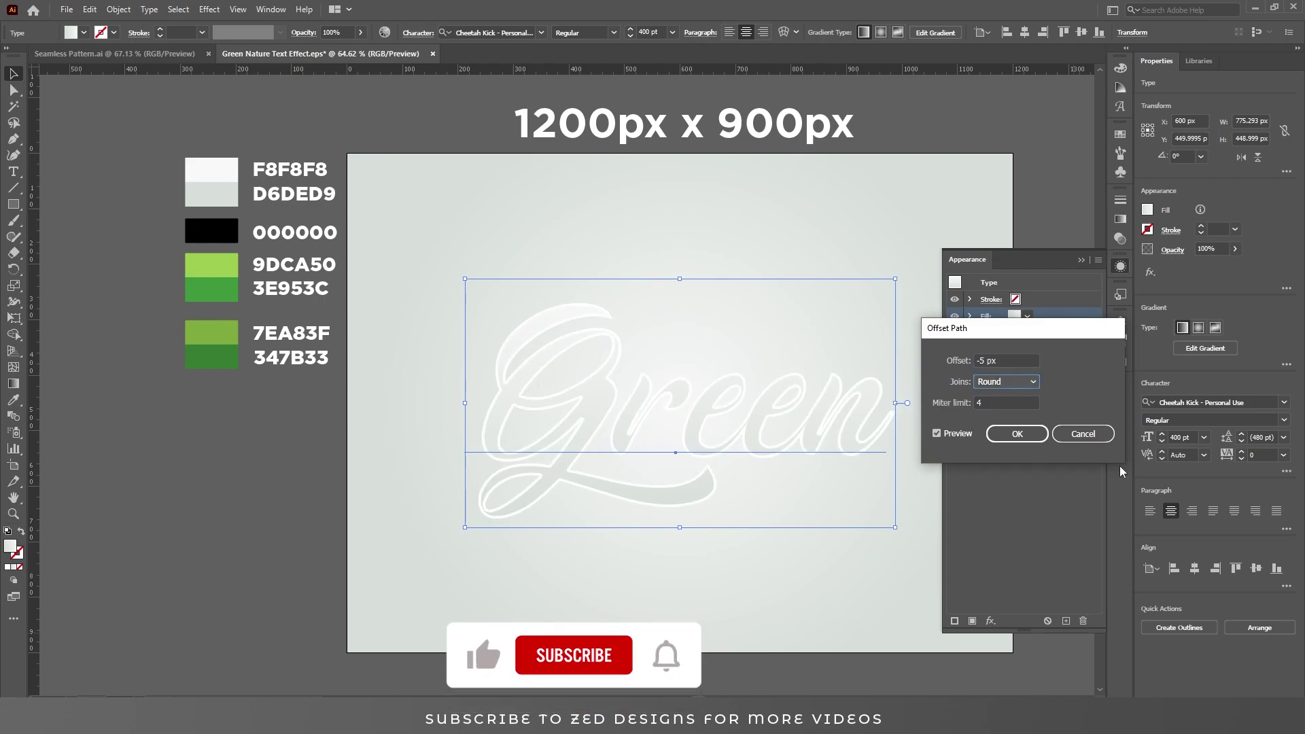
click(1027, 435)
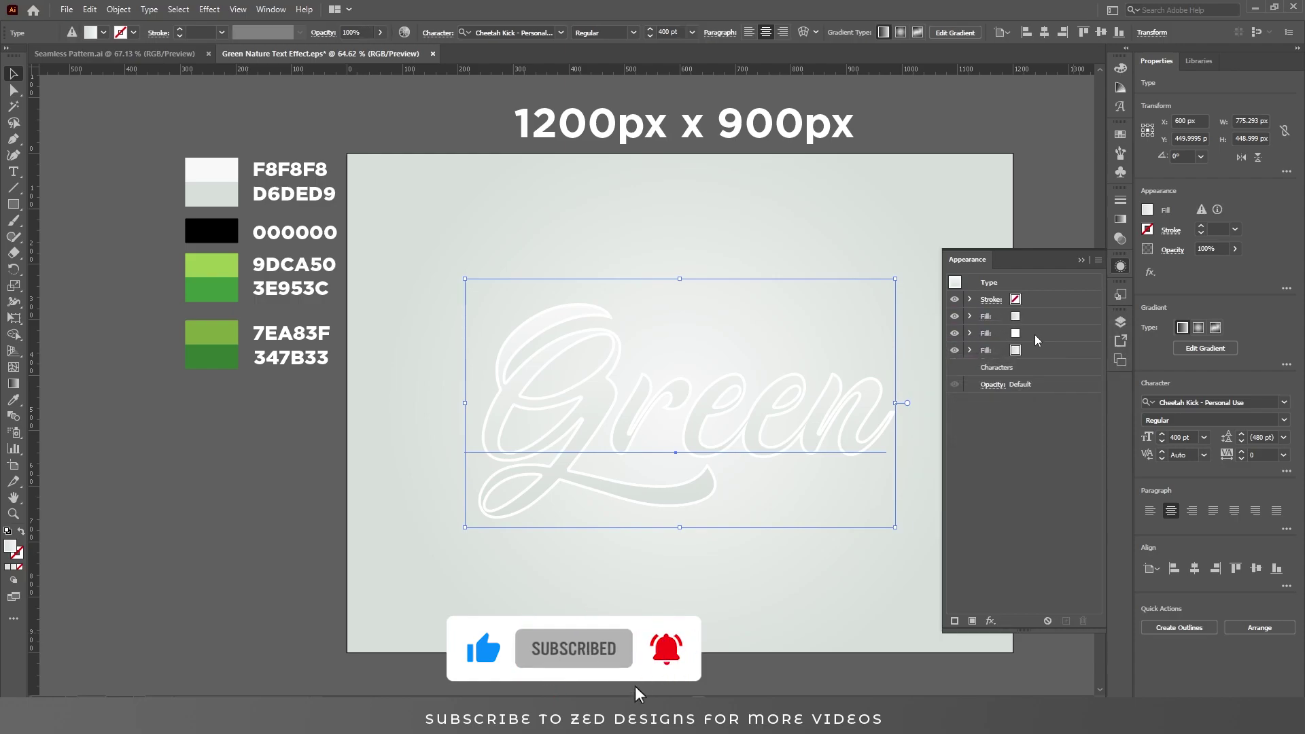
- Apply the same -5 px Round-join Offset Path to the second fill
click(1035, 335)
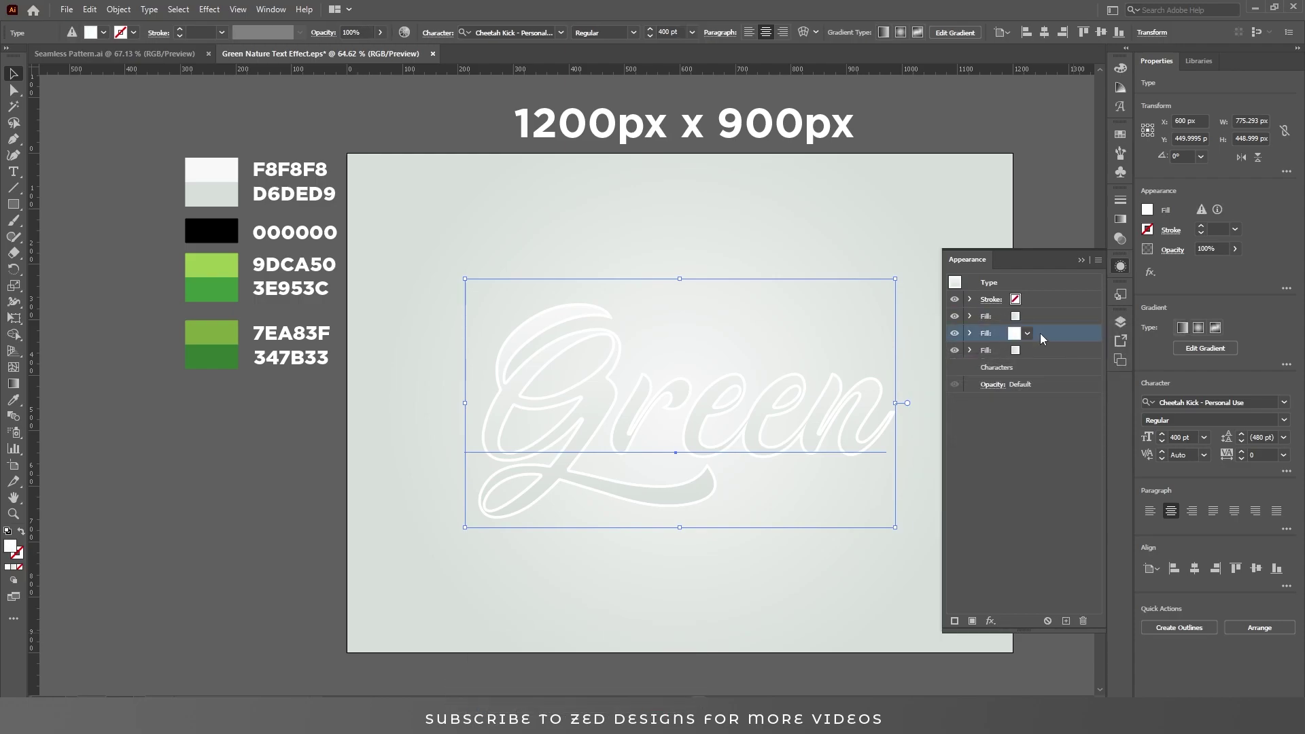
click(991, 621)
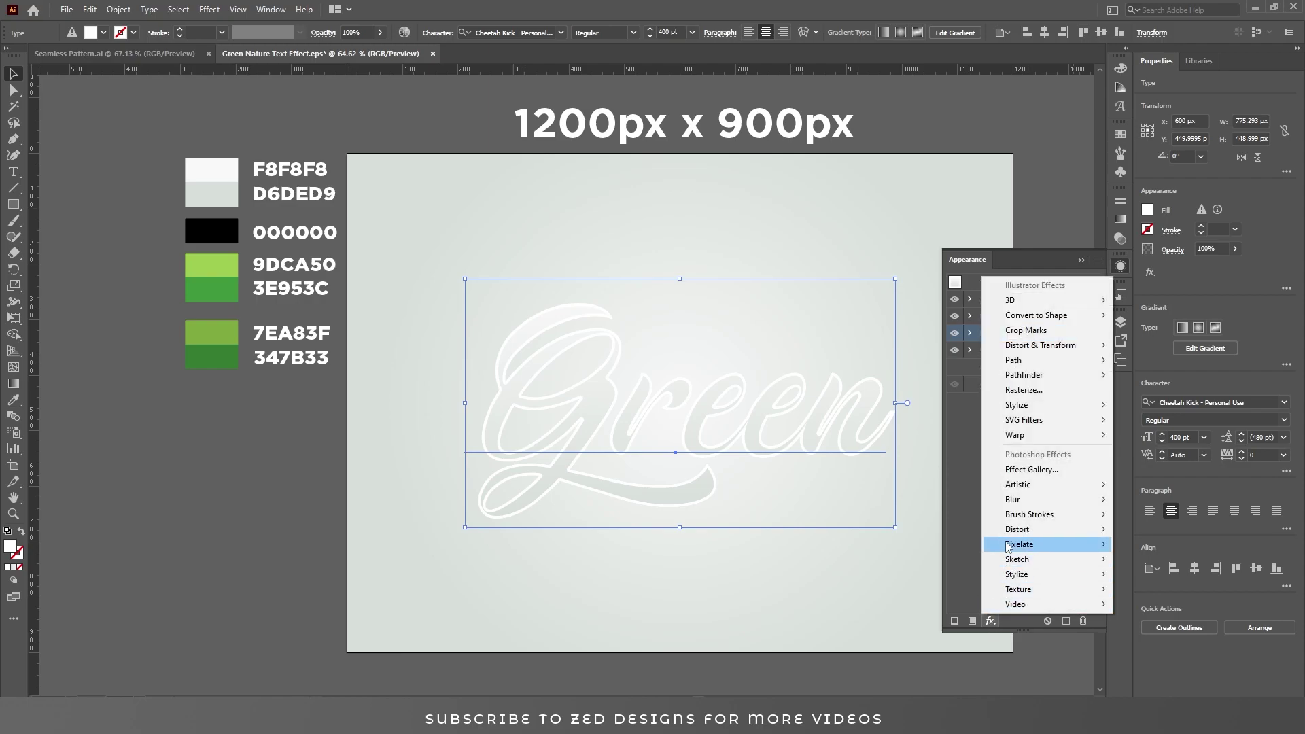
click(1141, 360)
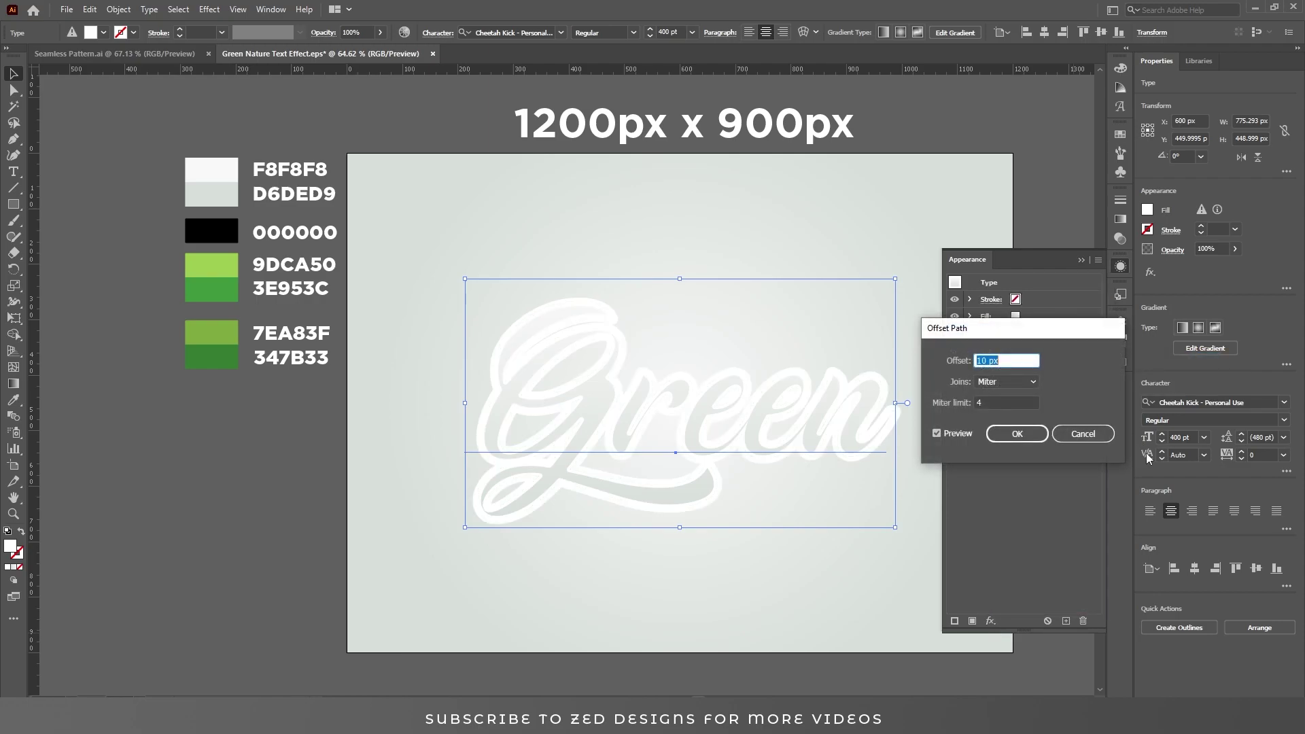
text(-5)
click(1006, 382)
click(1007, 413)
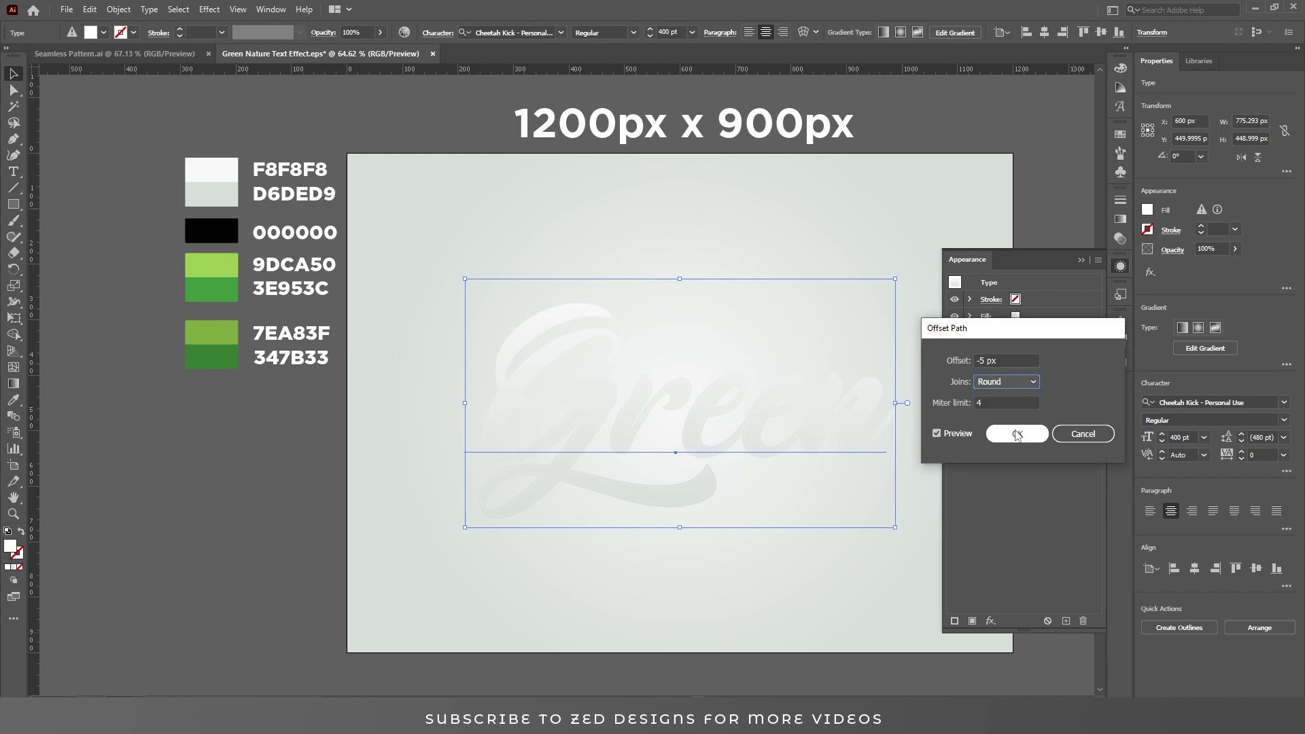
click(1016, 435)
click(1033, 314)
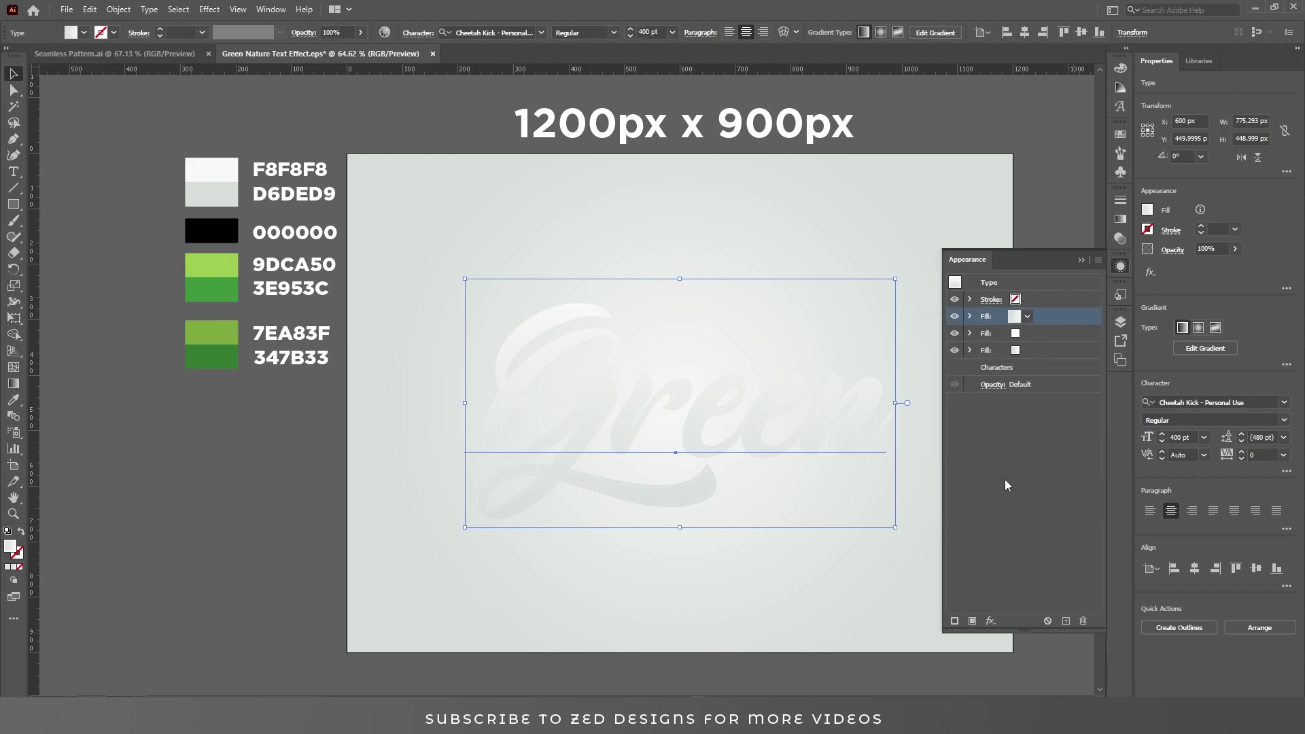
click(992, 621)
- Add a Transform effect to the top fill moving it 1 px horizontally and 1 px vertically
mouse_move(1059, 346)
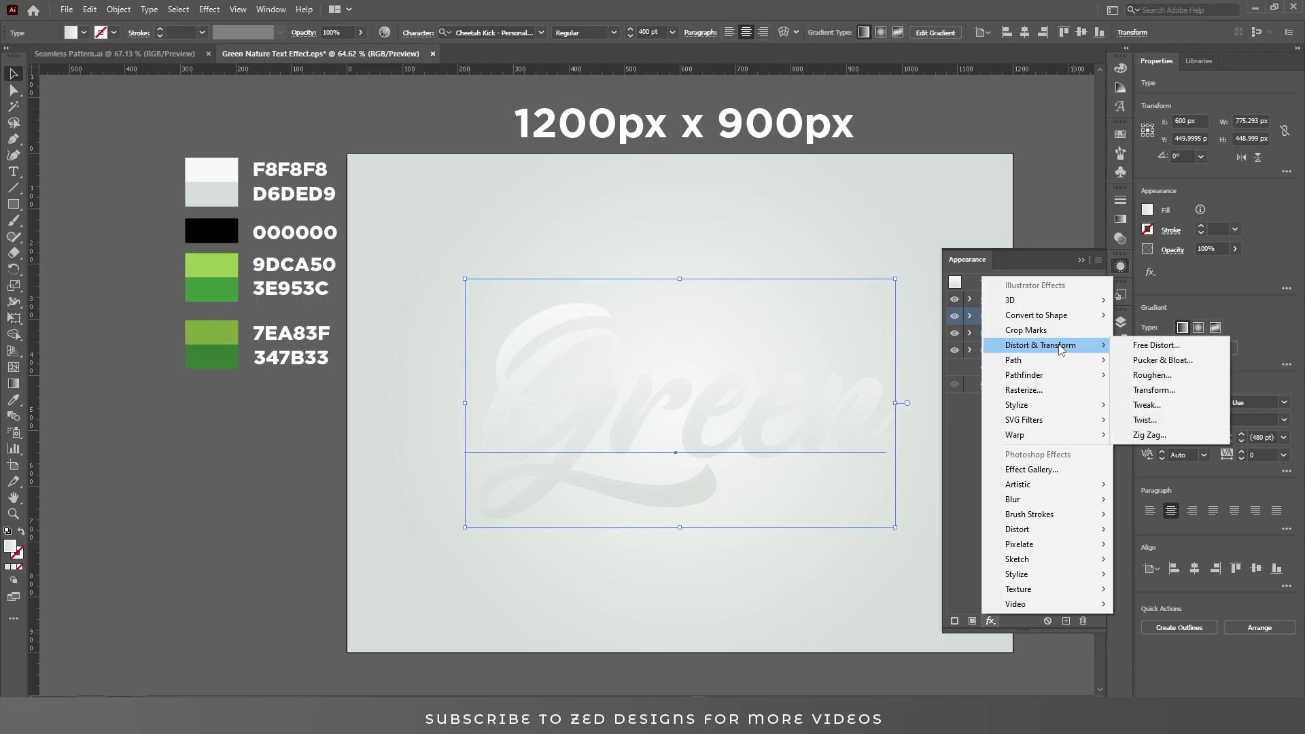
click(1173, 392)
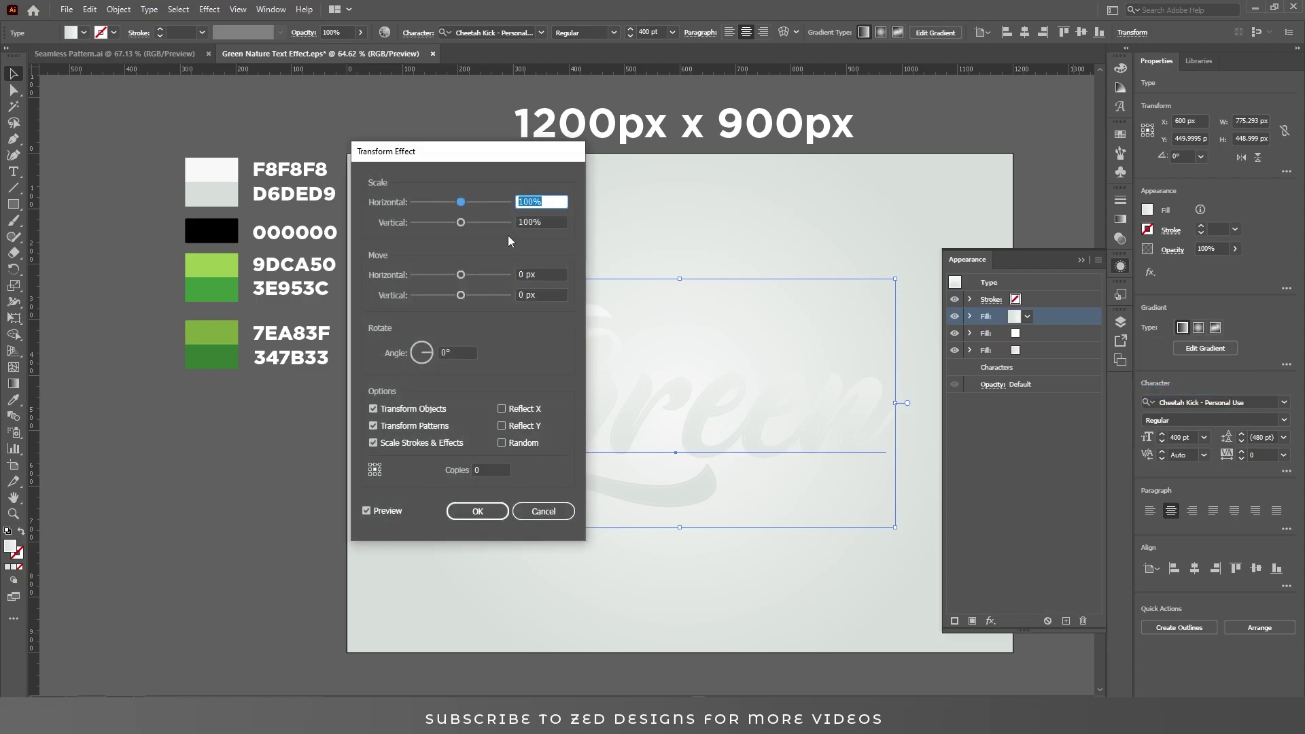
drag(513, 169, 345, 197)
key(Tab)
key(Tab)
text(1)
key(Tab)
text(1)
key(Tab)
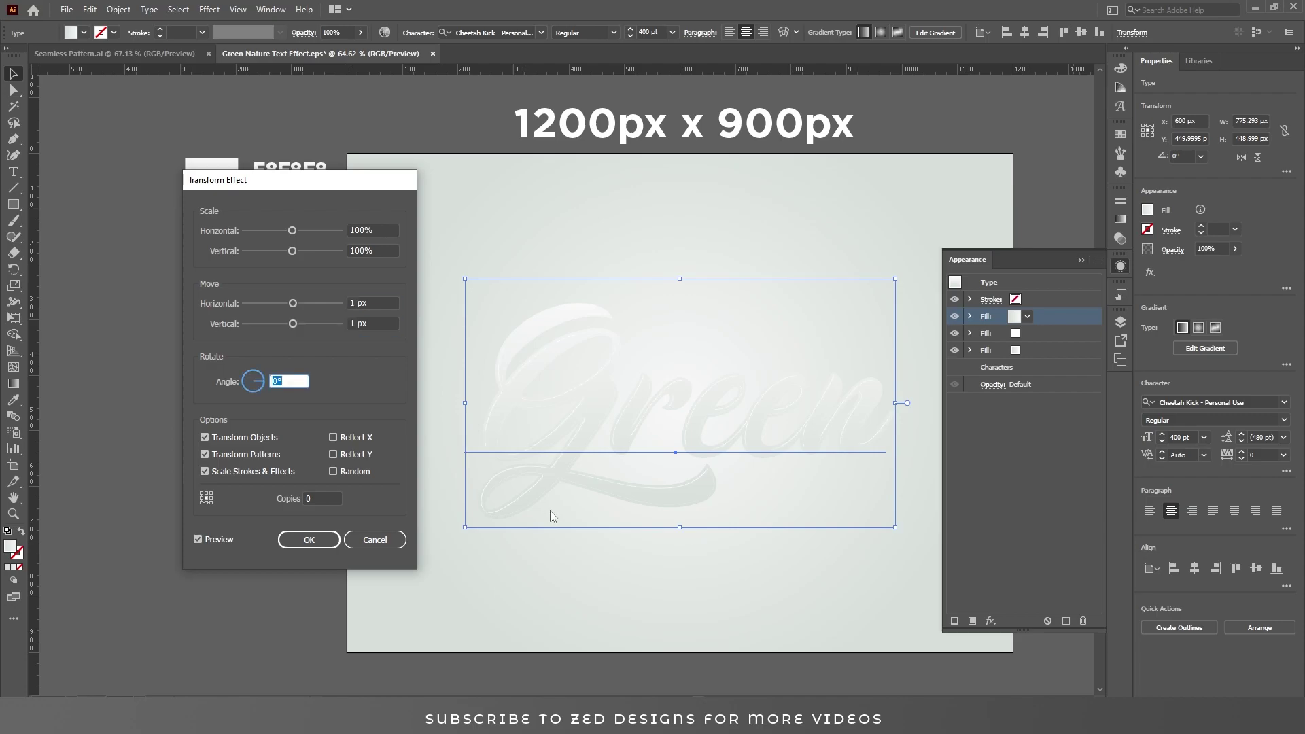
click(372, 309)
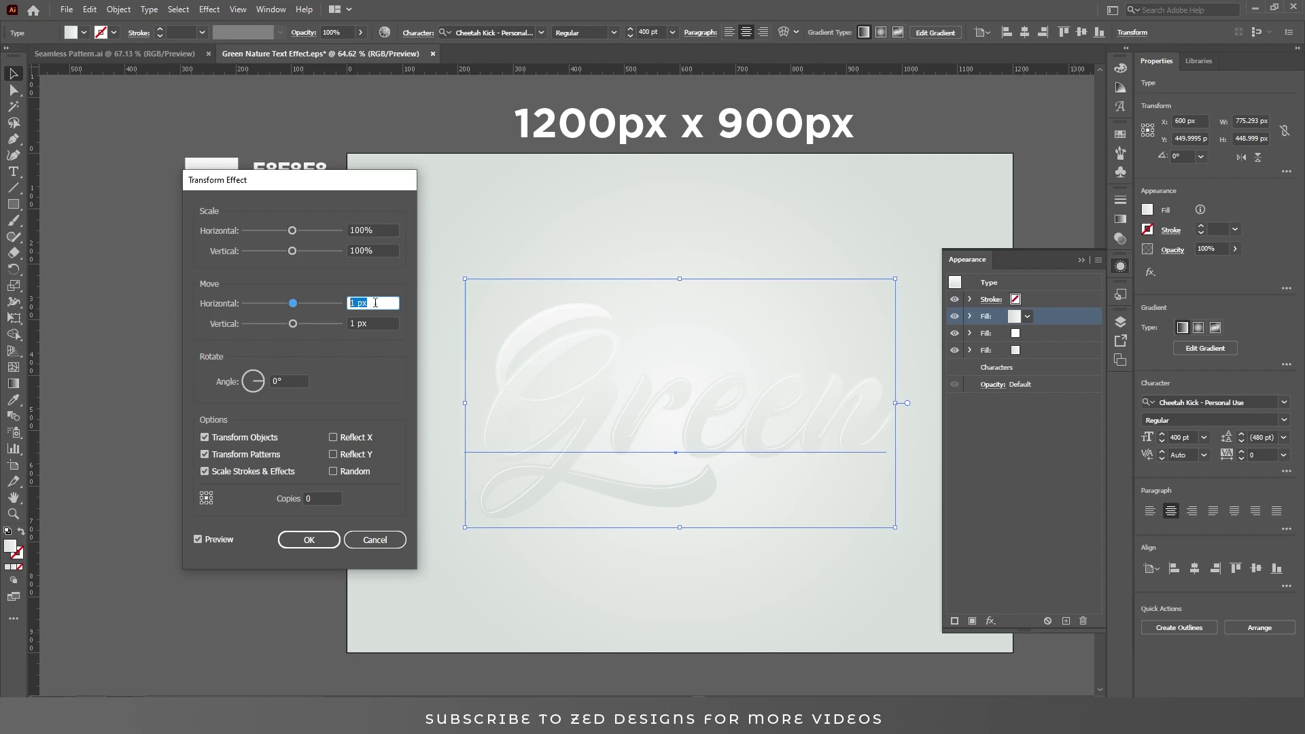
click(382, 323)
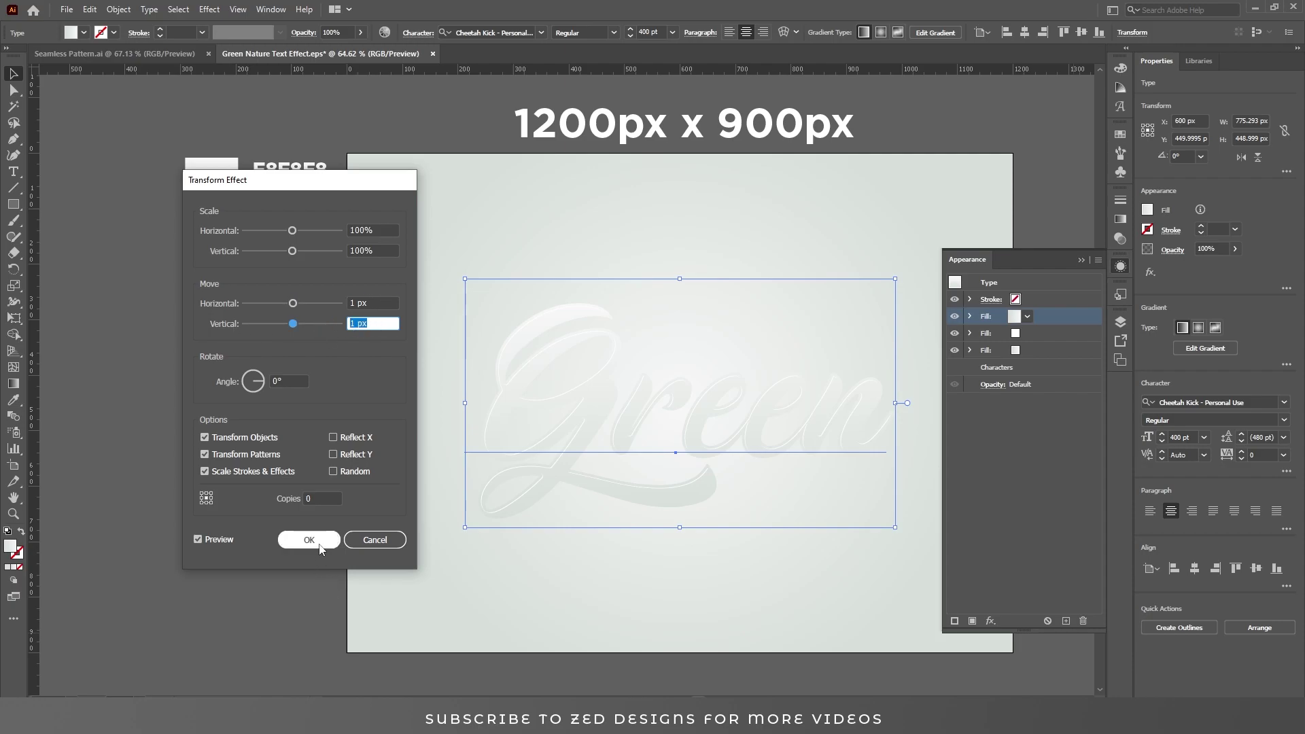
click(311, 539)
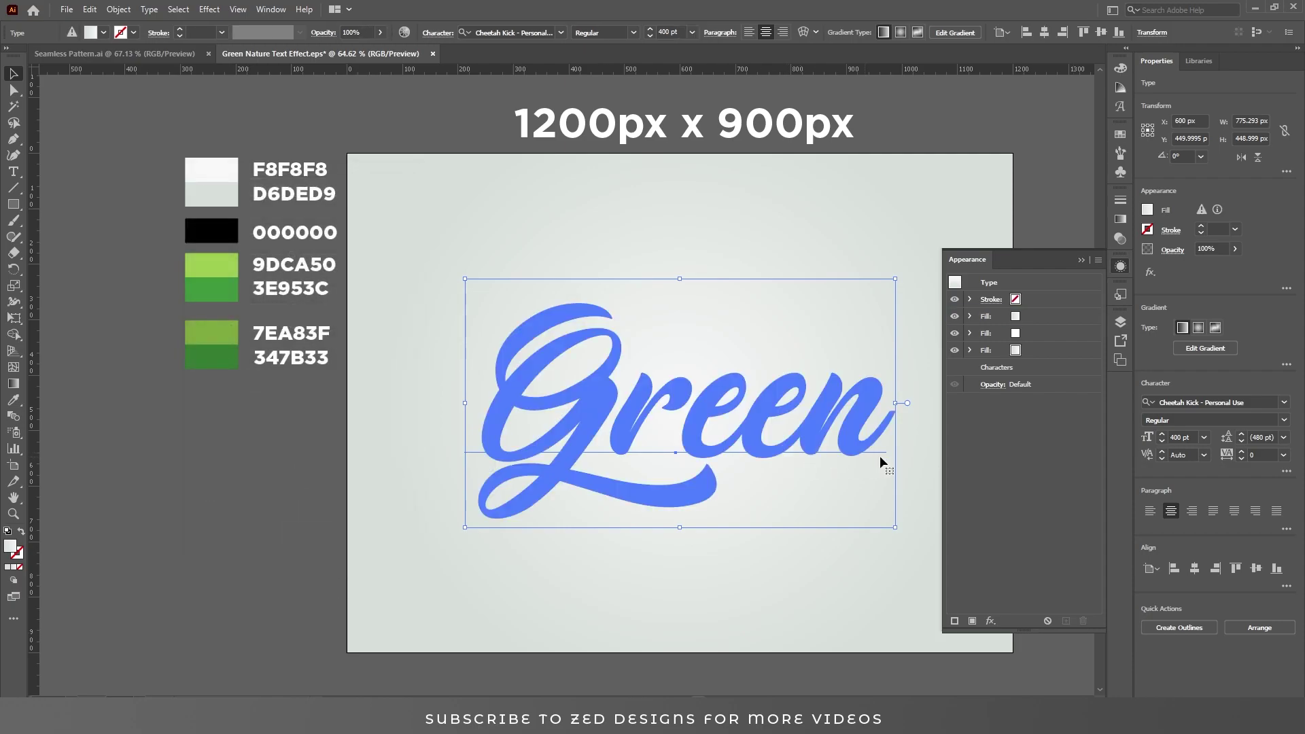
- Duplicate the bottom fill and make the copy black
click(1058, 352)
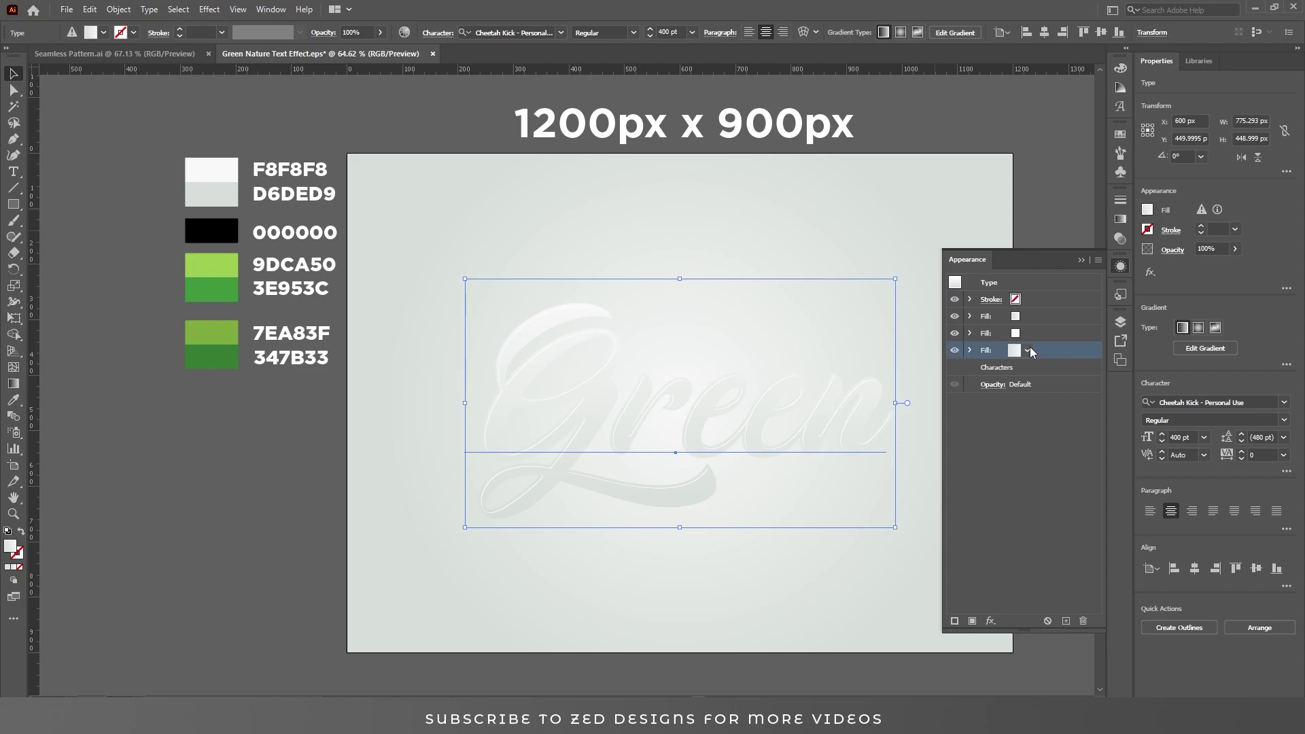
click(1069, 624)
click(1049, 367)
click(1027, 367)
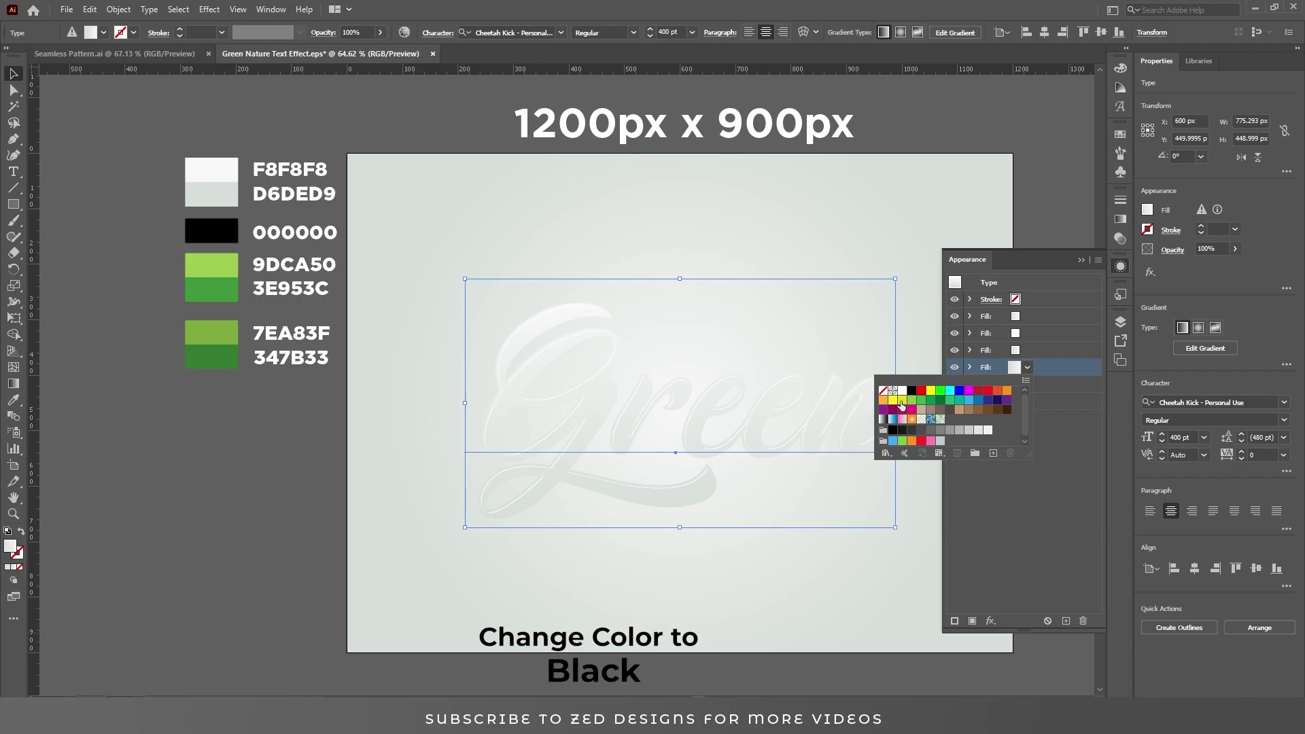
click(912, 391)
click(1047, 435)
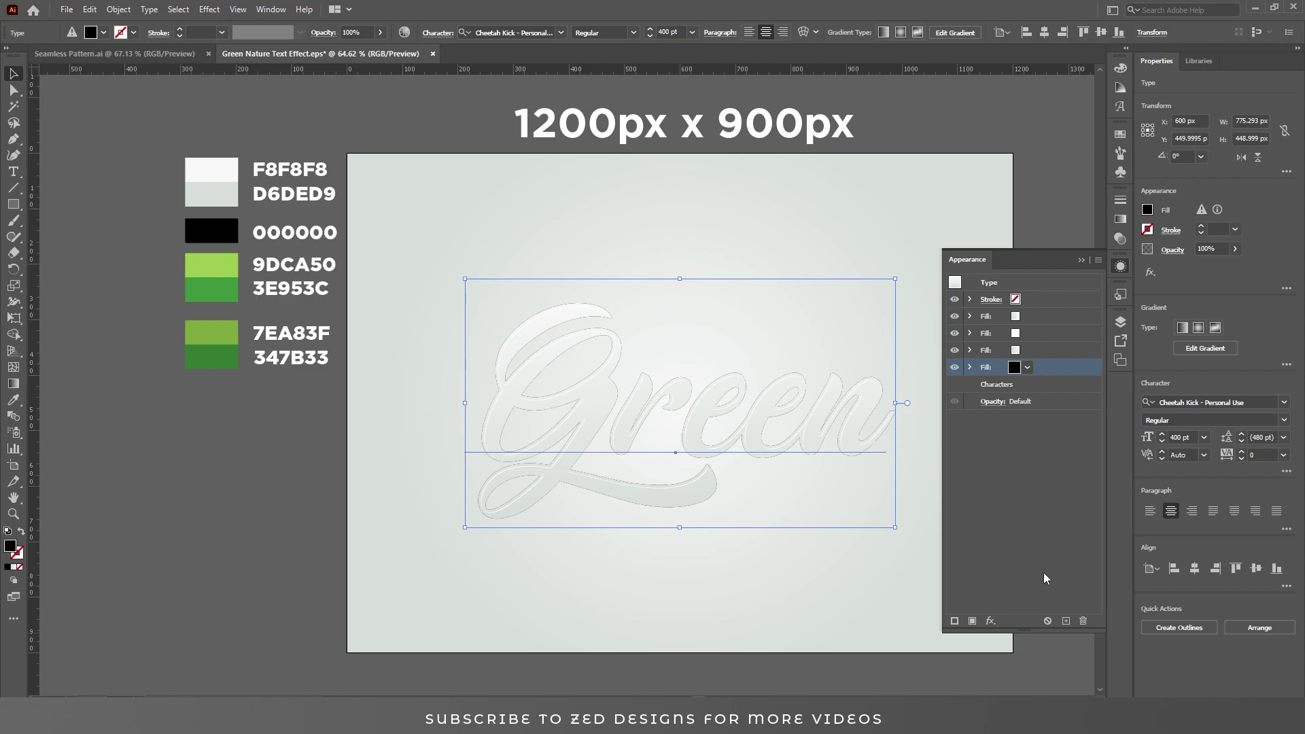
- Duplicate the black fill and hide the upper black copy
click(1065, 622)
click(1042, 385)
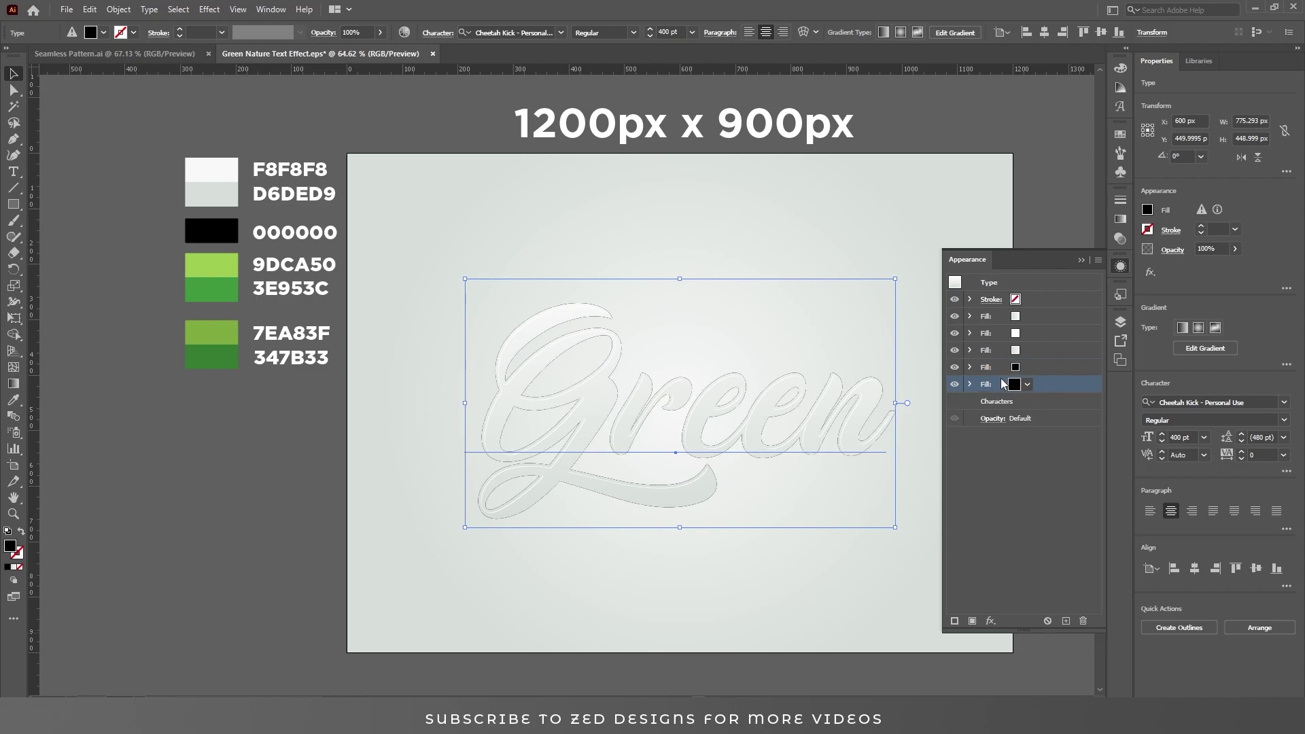
click(1009, 373)
click(955, 368)
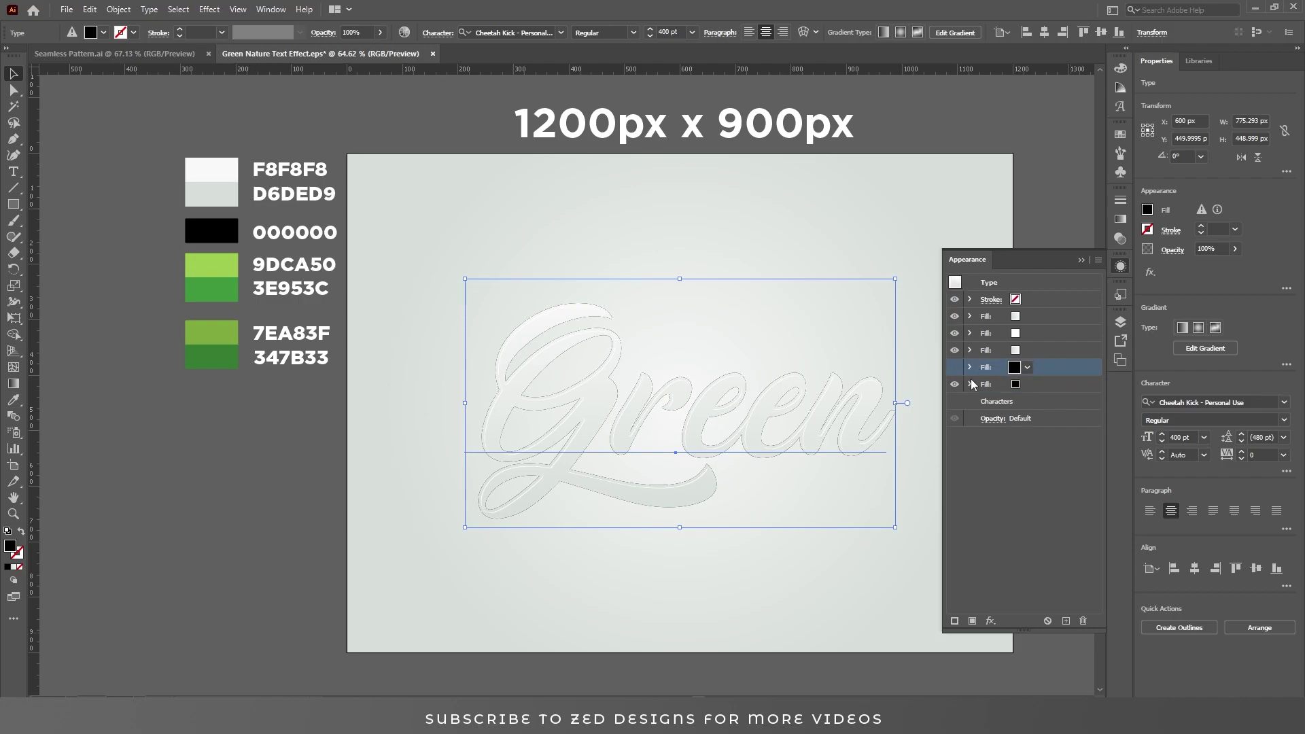
click(1041, 387)
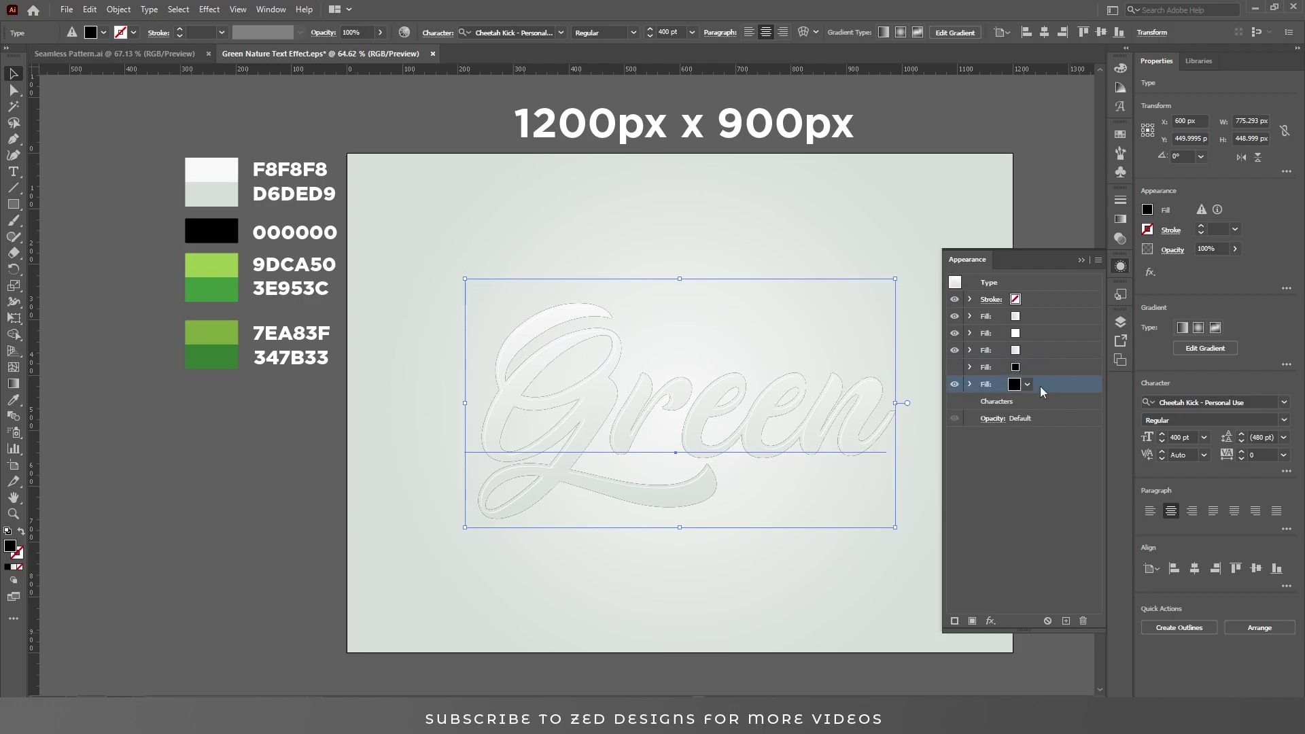
click(1120, 219)
- Give the lower black fill a 90° linear gradient with a 9DCA50 right stop
click(1017, 216)
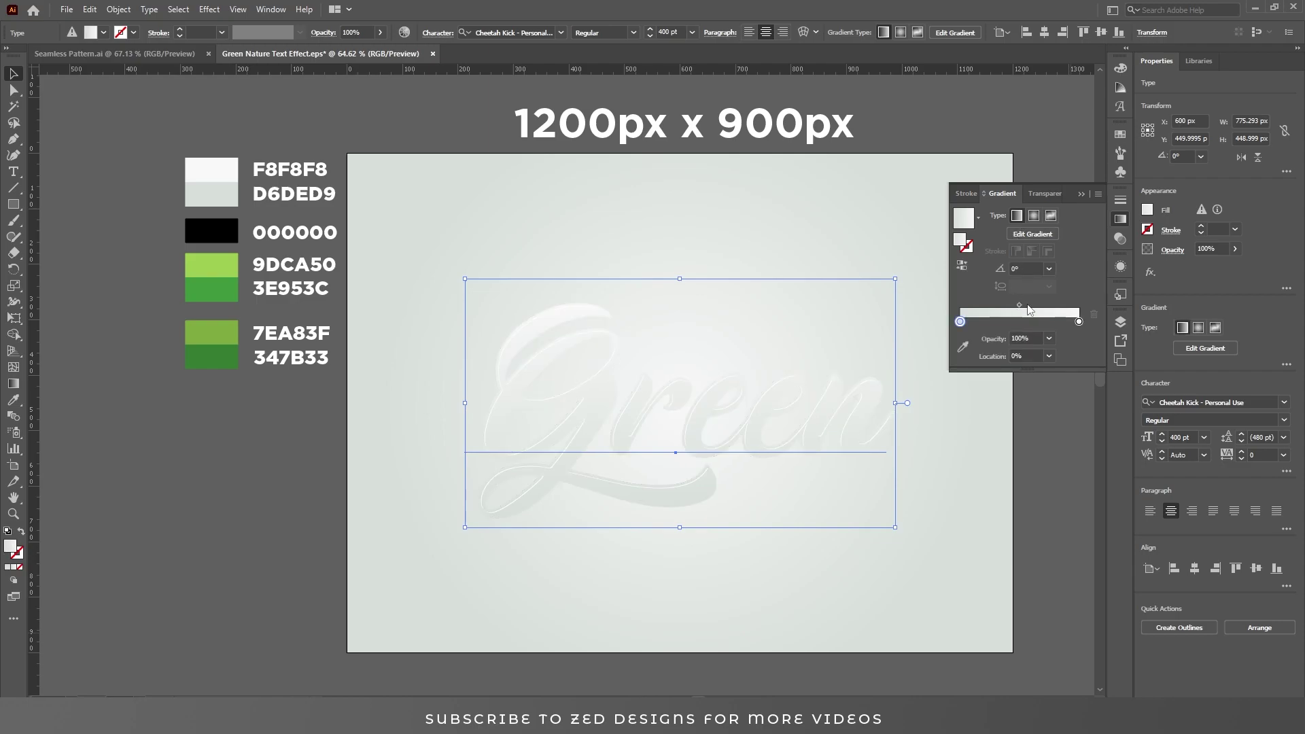
click(1048, 268)
click(1071, 341)
double_click(1079, 322)
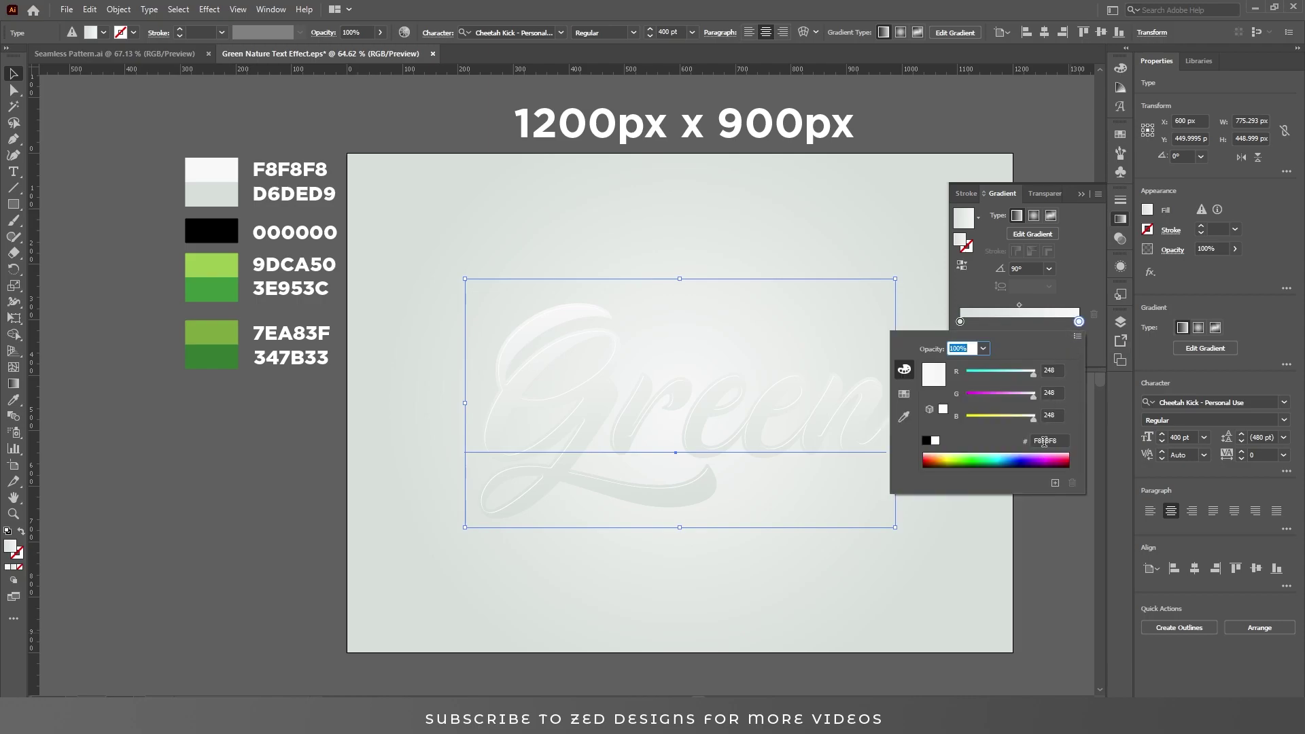
double_click(1044, 441)
text(9dca50)
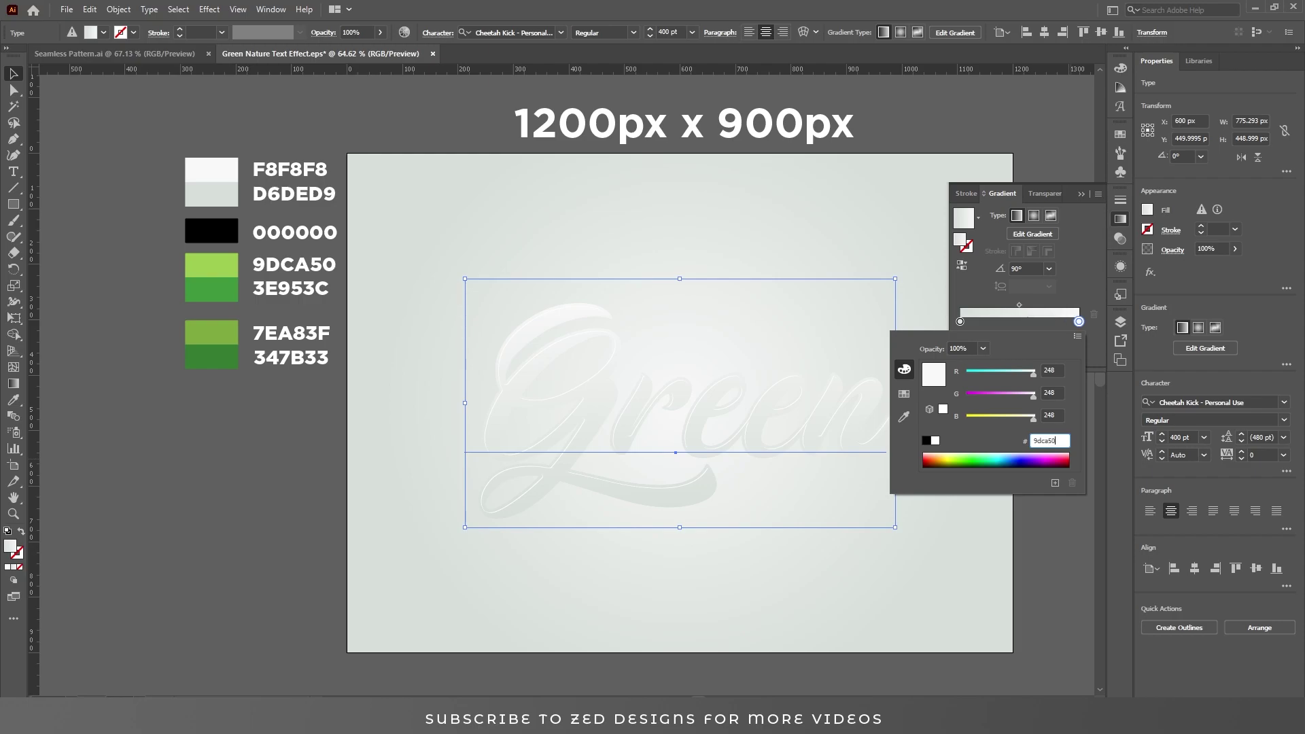
key(Return)
click(1082, 291)
- Set the gradient's left stop to 3E953C
click(961, 322)
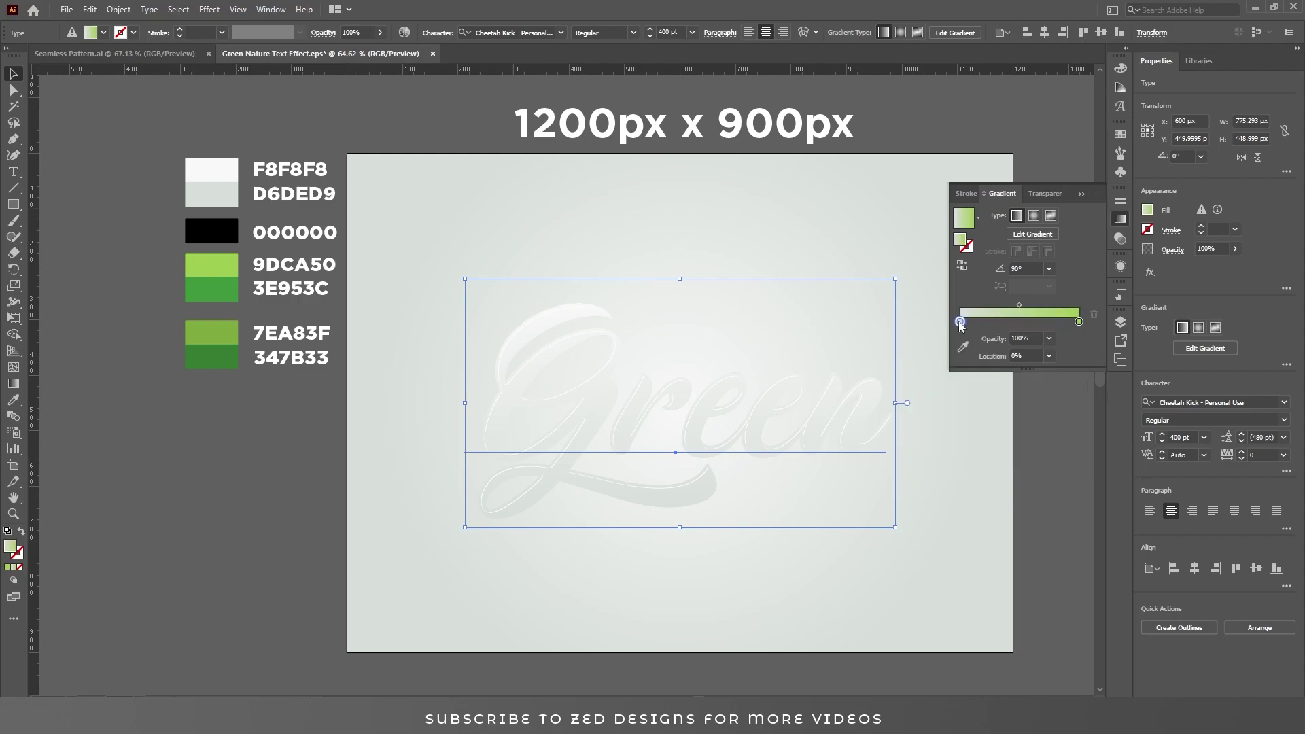
double_click(961, 322)
double_click(1044, 441)
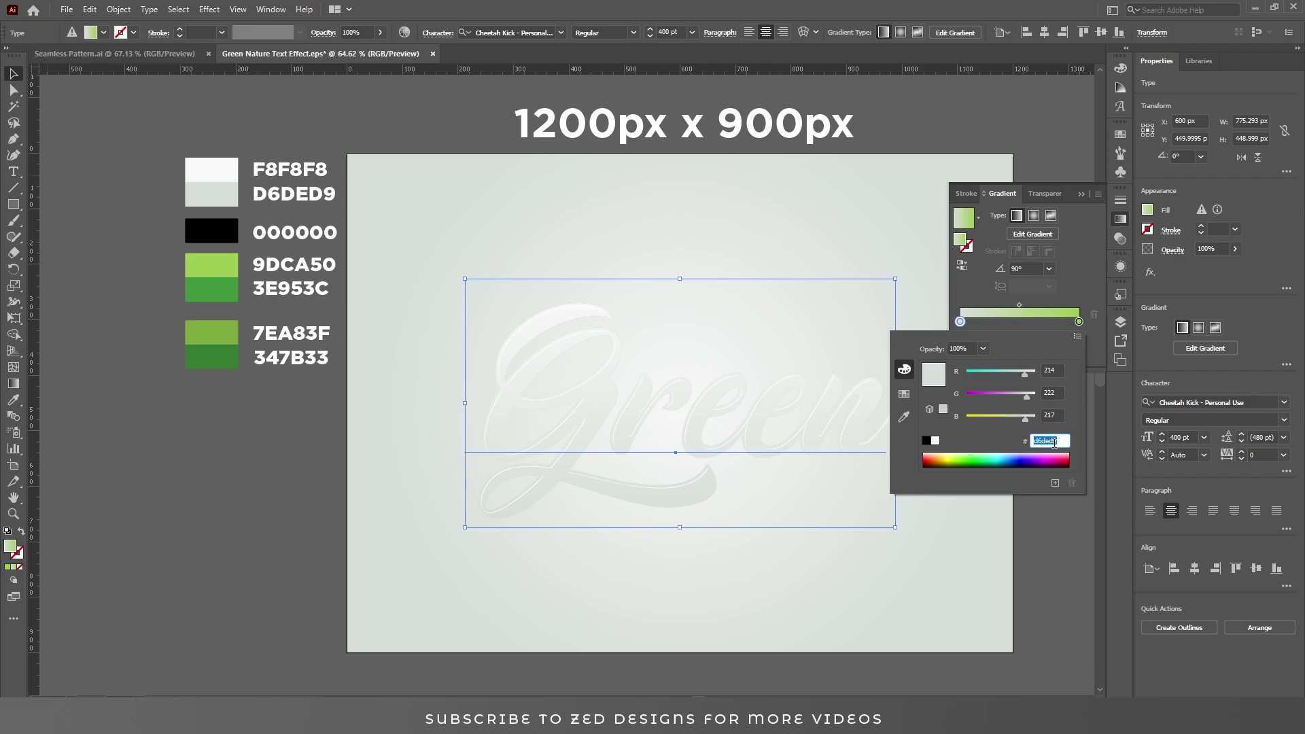
text(3e953c)
key(Return)
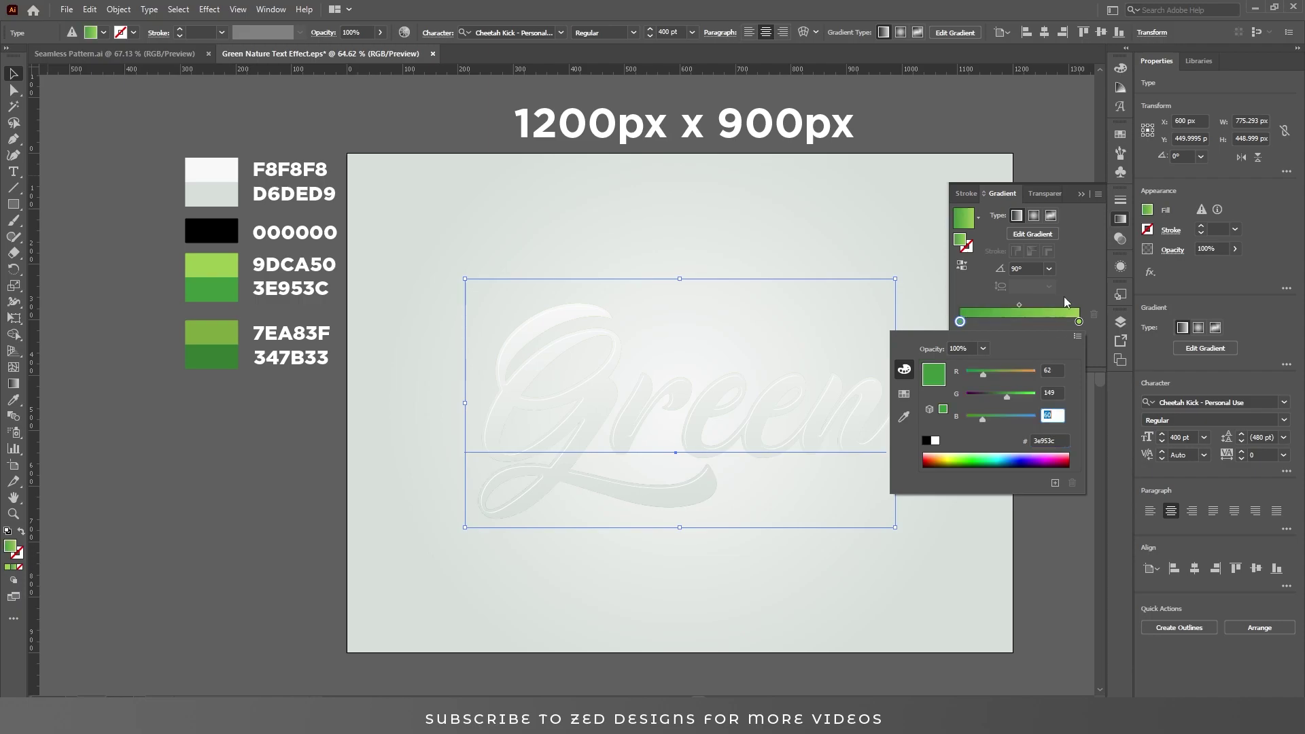
click(1071, 280)
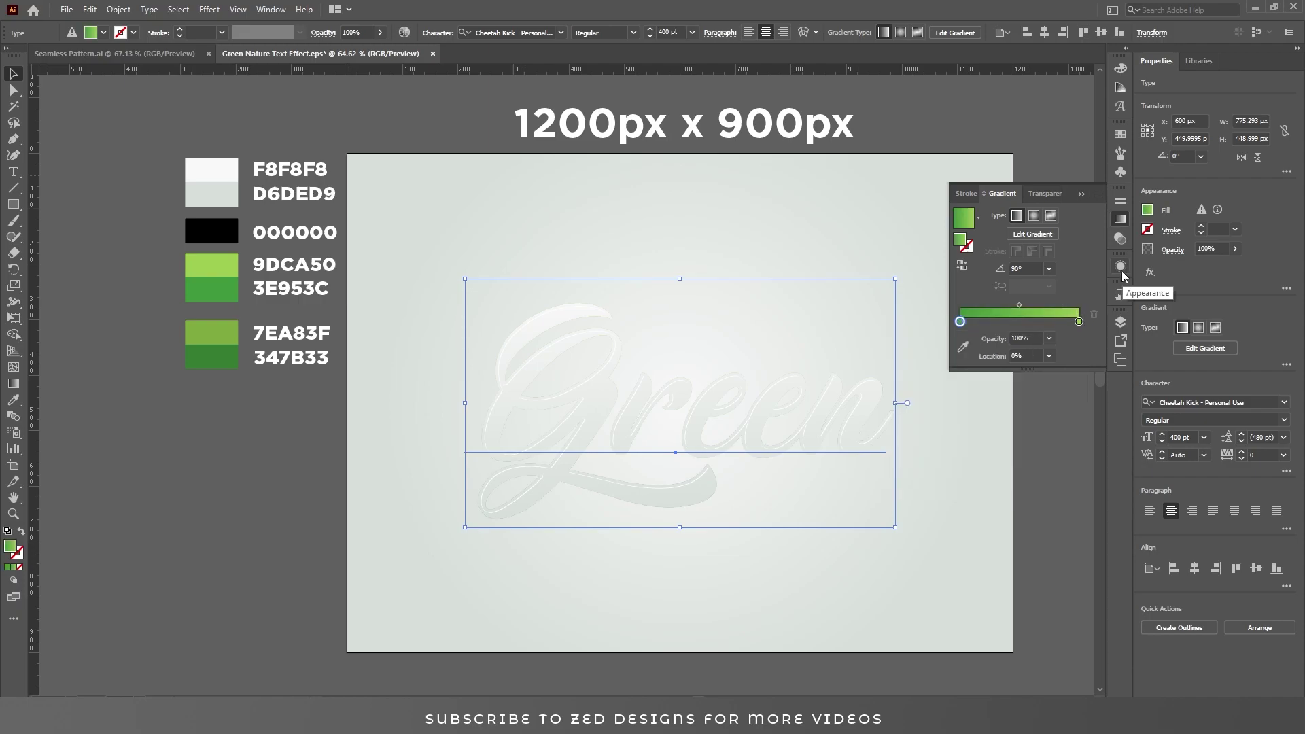
click(1122, 271)
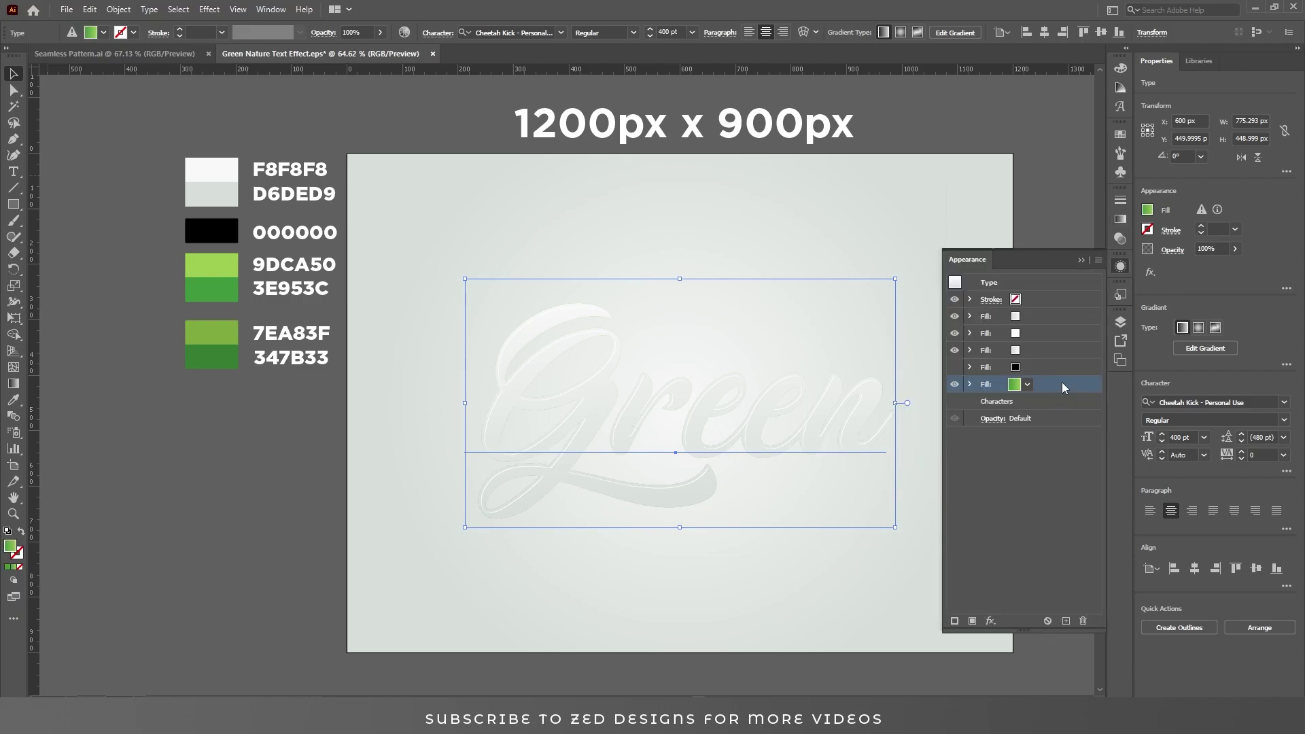
- Add a 16 px Offset Path with Round joins to the green gradient fill, then duplicate it
click(992, 622)
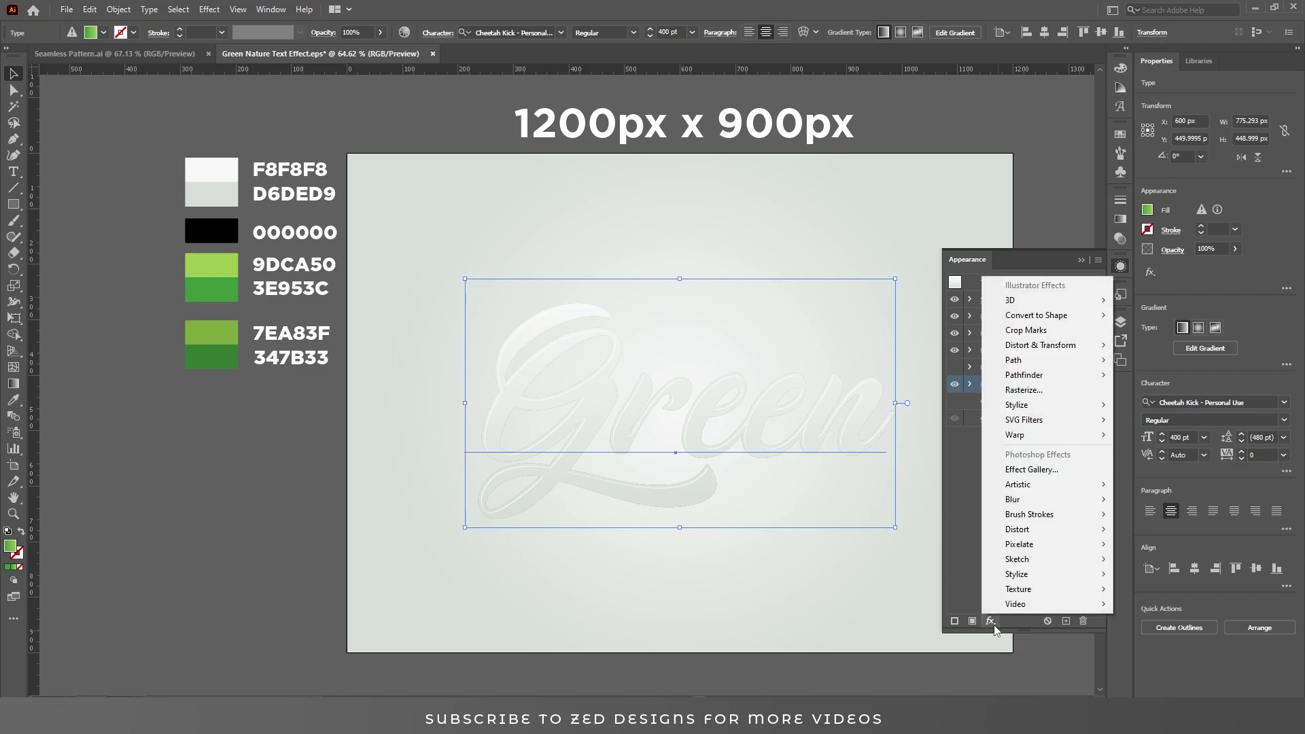
mouse_move(1061, 367)
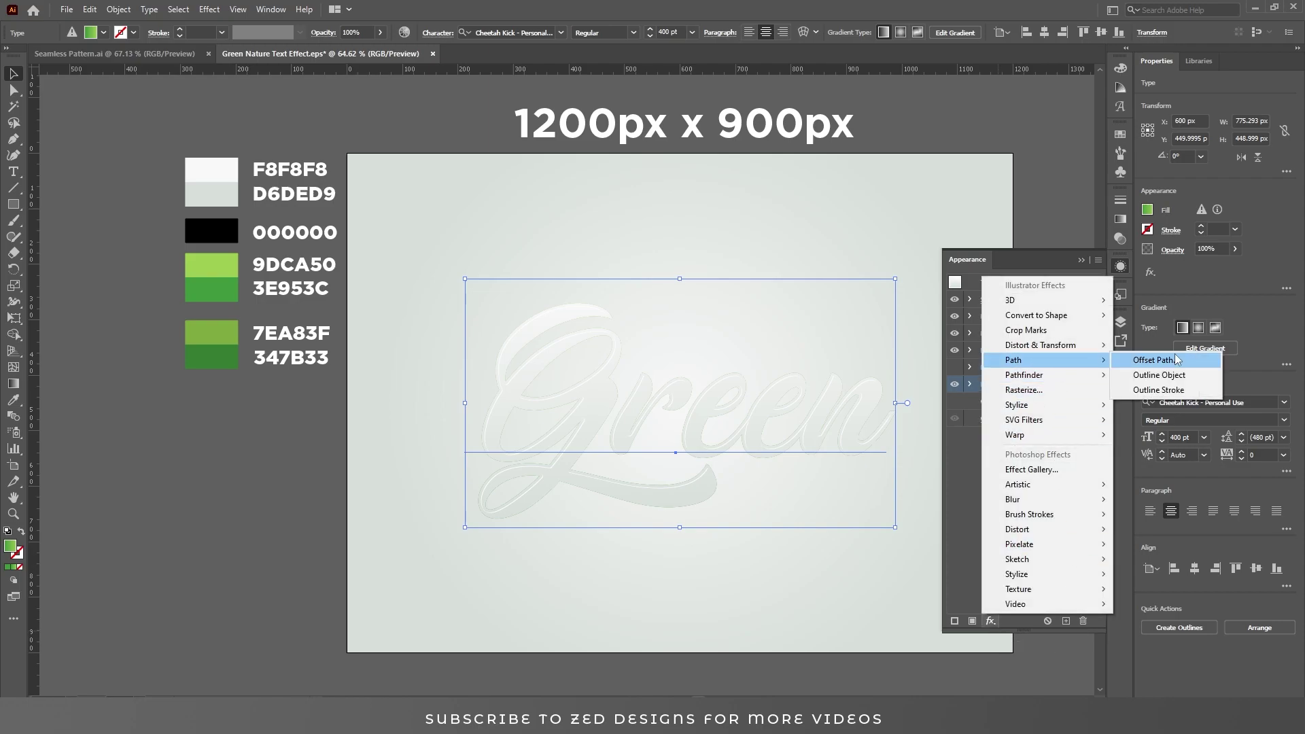
click(1149, 361)
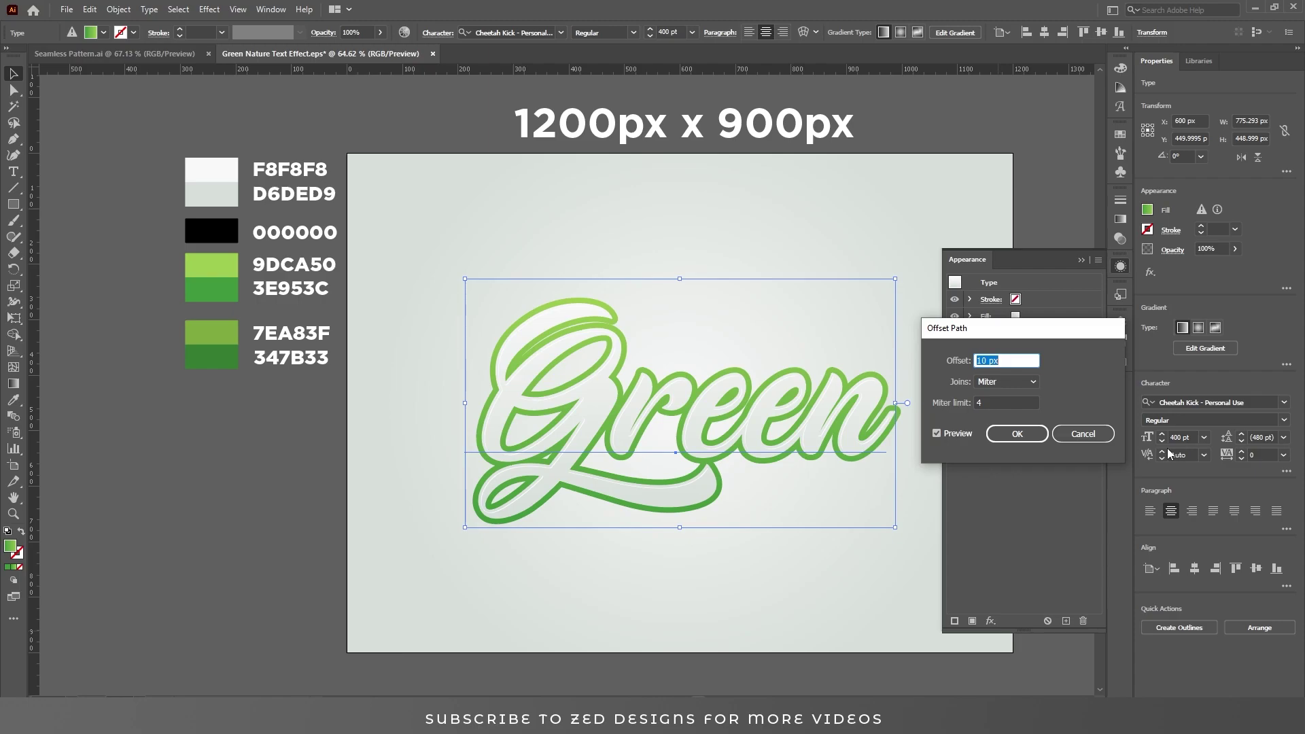
key(Up)
key(Up)
key(Up)
key(Up)
key(Up)
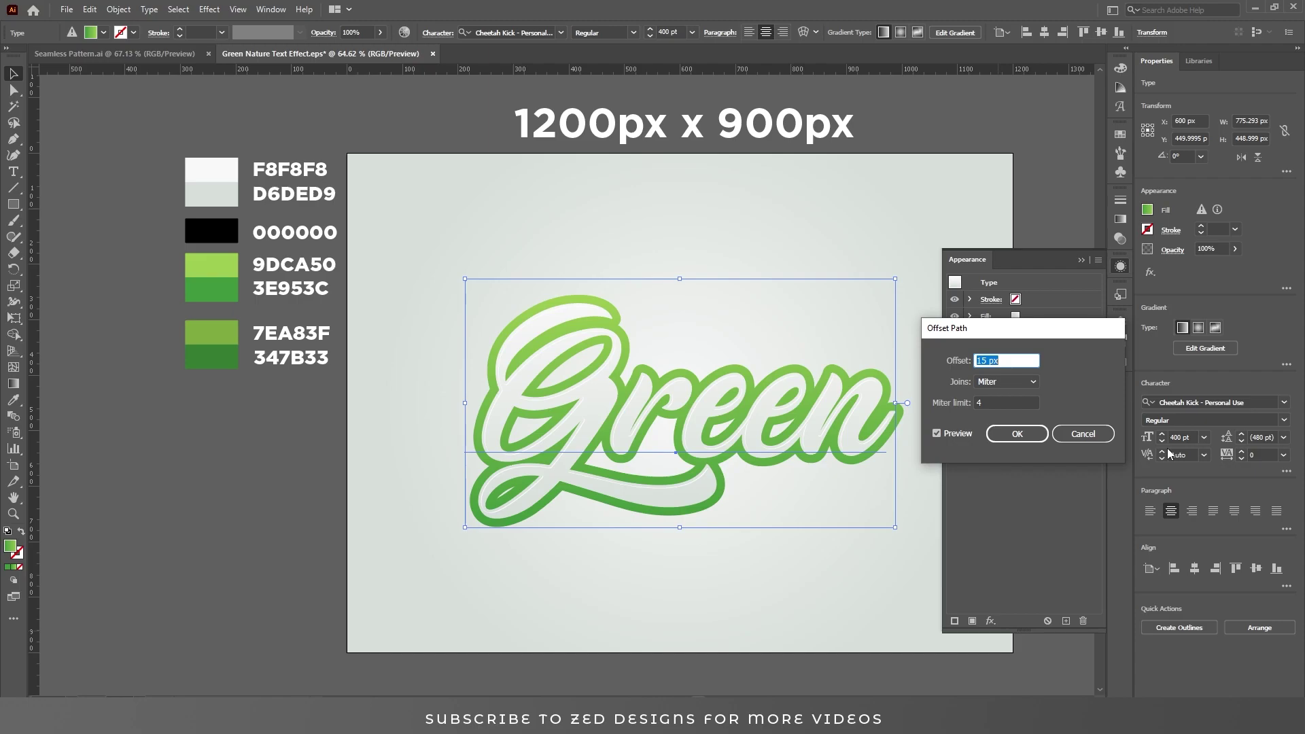
key(Up)
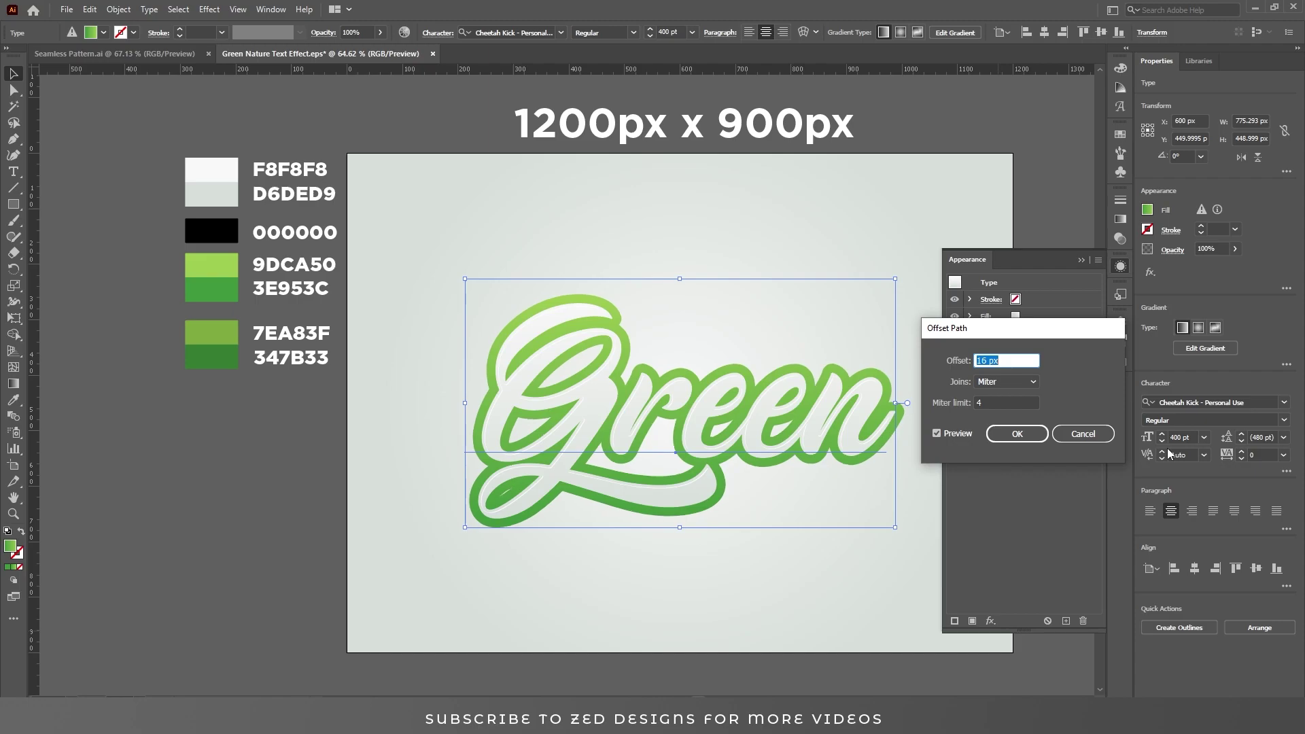
click(1008, 380)
click(1006, 410)
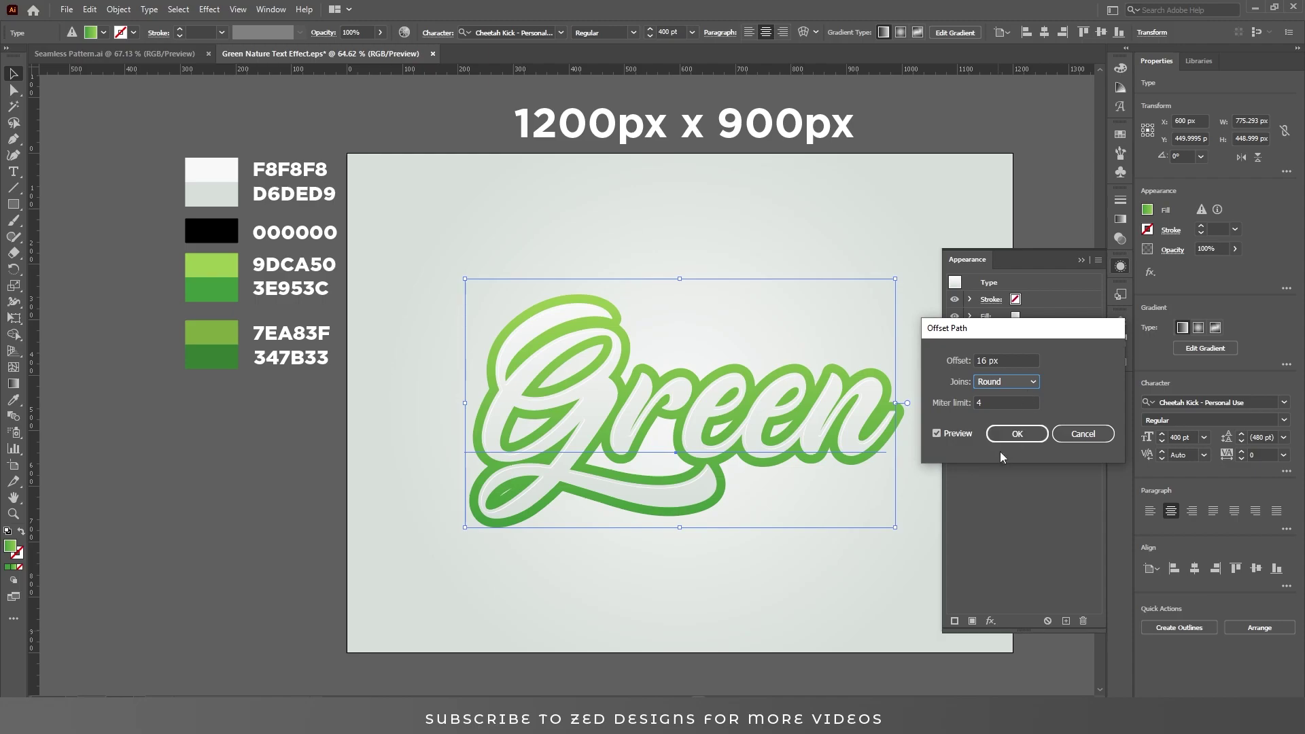
click(1018, 437)
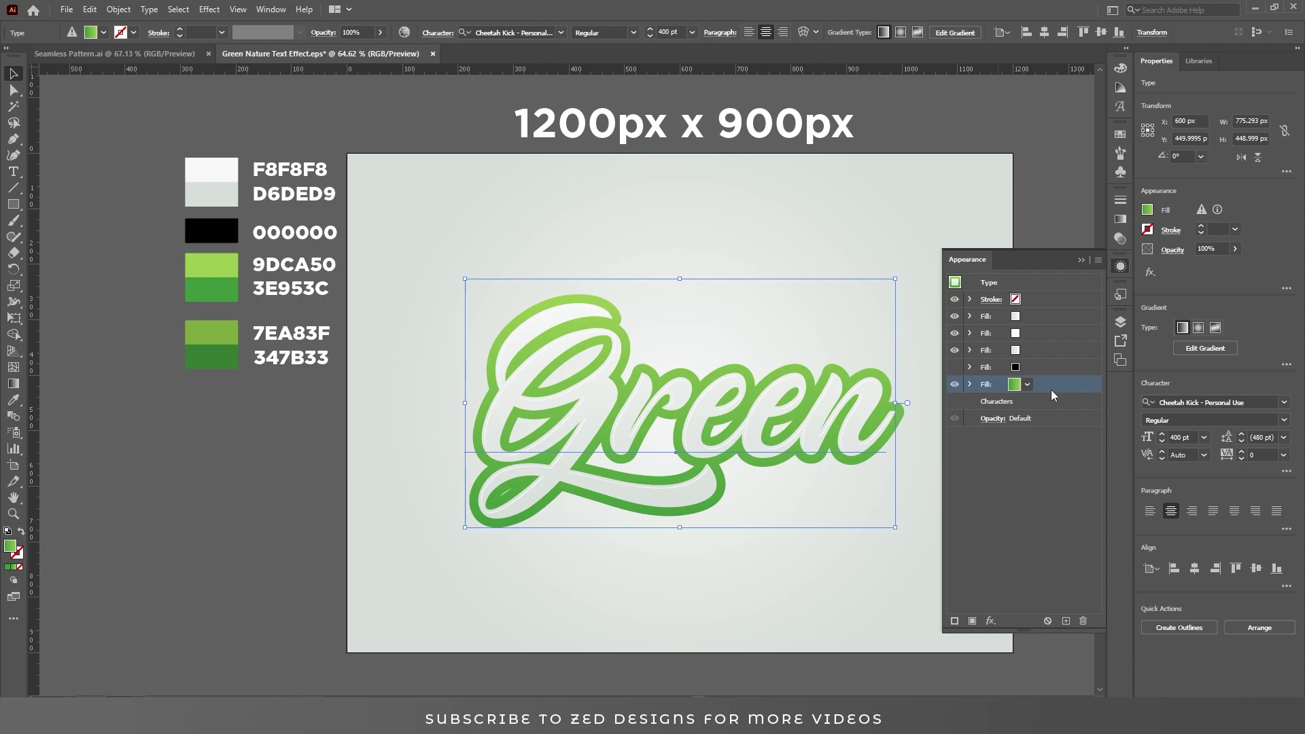
click(1066, 621)
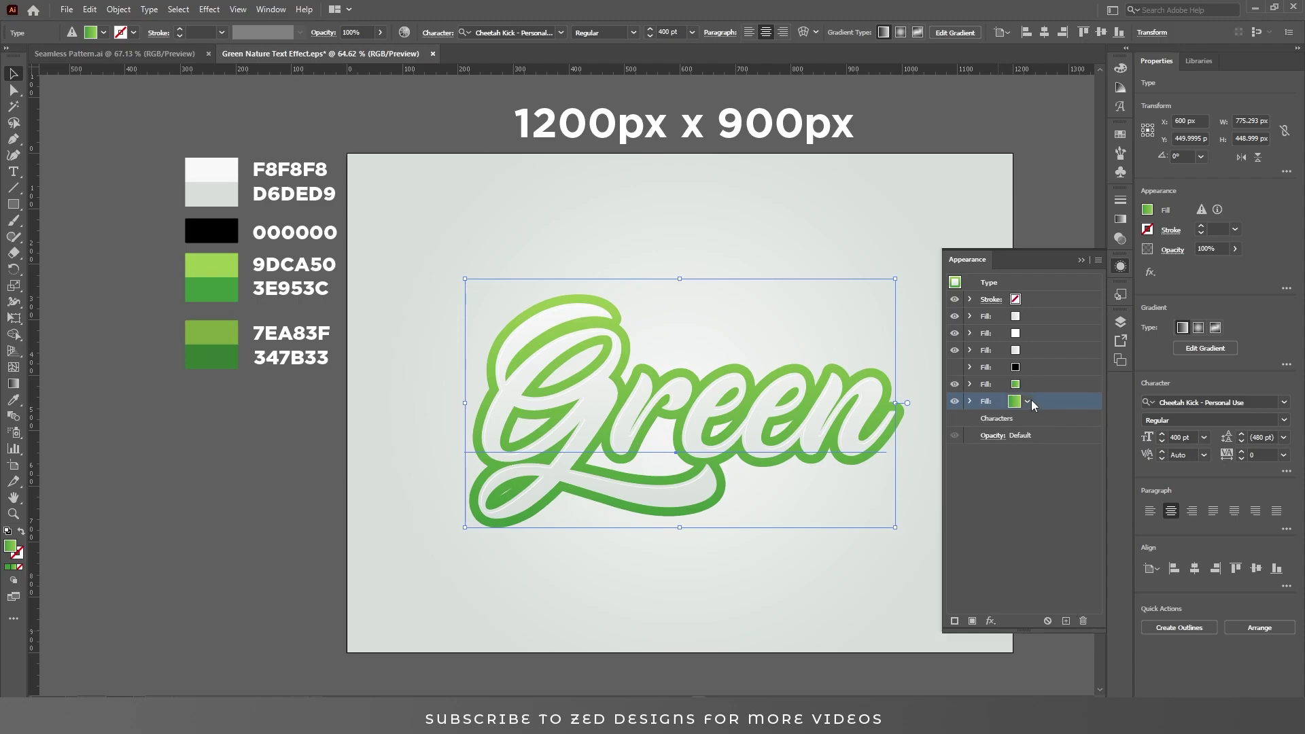
- Set the duplicate fill's right gradient stop to 7EA83F
click(1121, 219)
click(1079, 321)
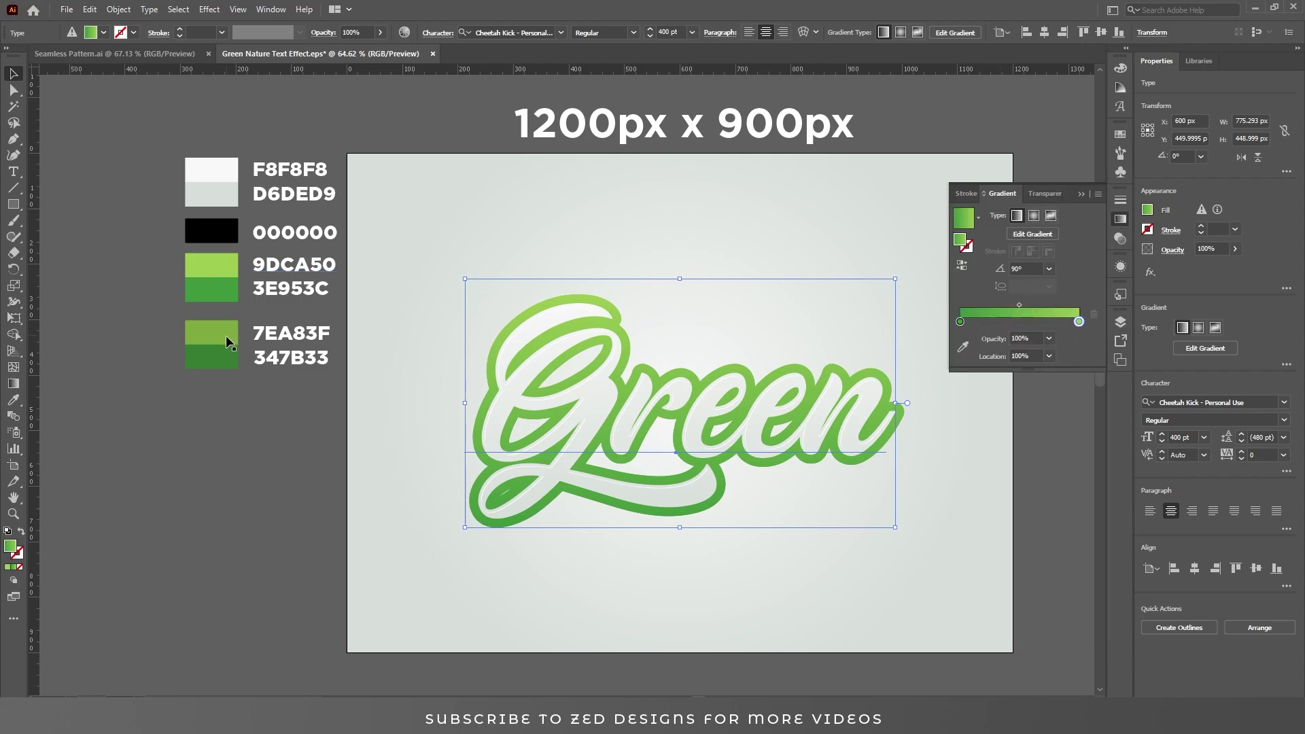
double_click(1078, 321)
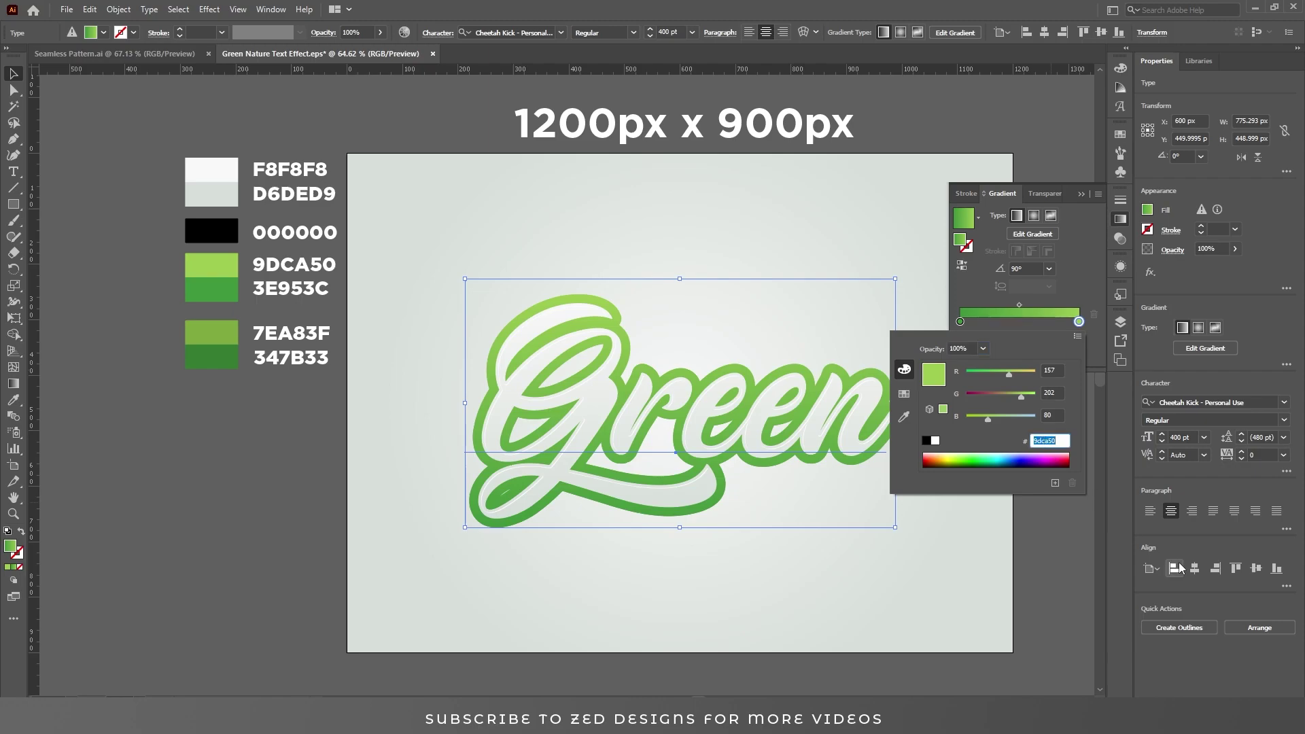
text(7e)
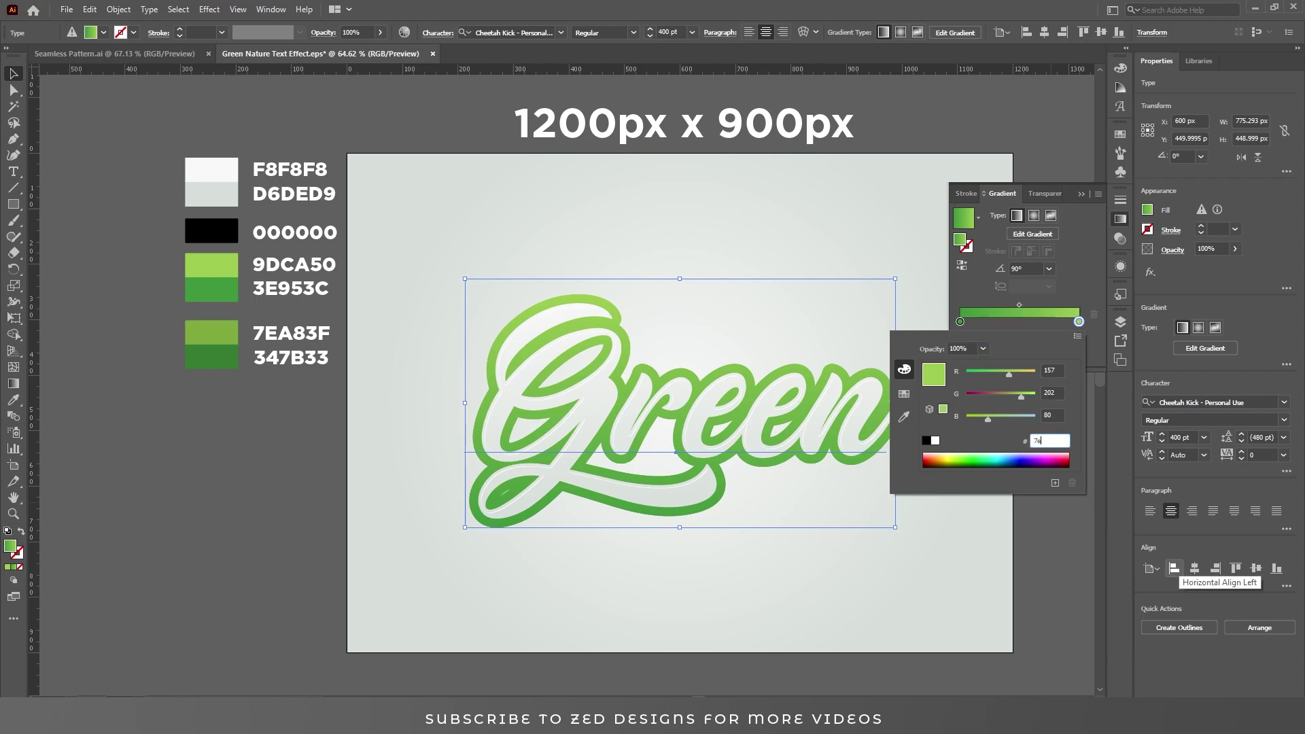
text(383f)
key(Return)
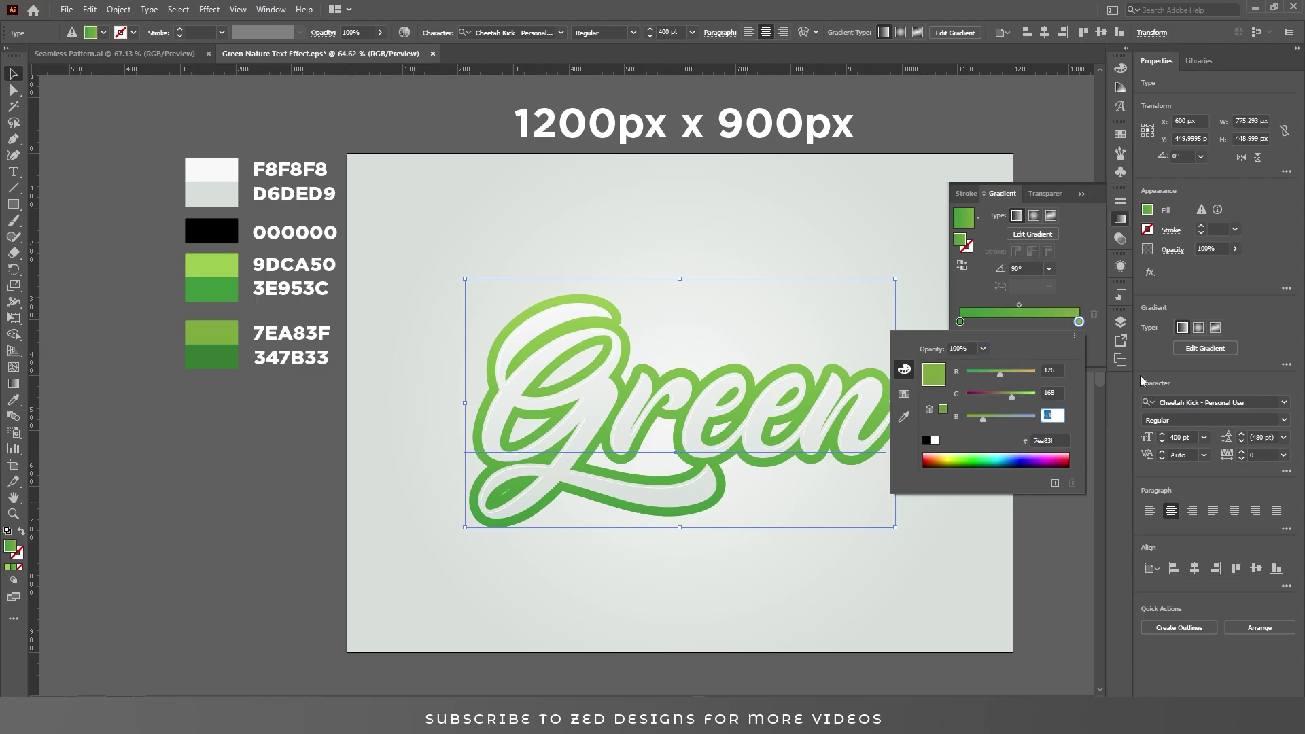
click(1084, 288)
- Set the duplicate fill's left gradient stop to 347B33
double_click(961, 320)
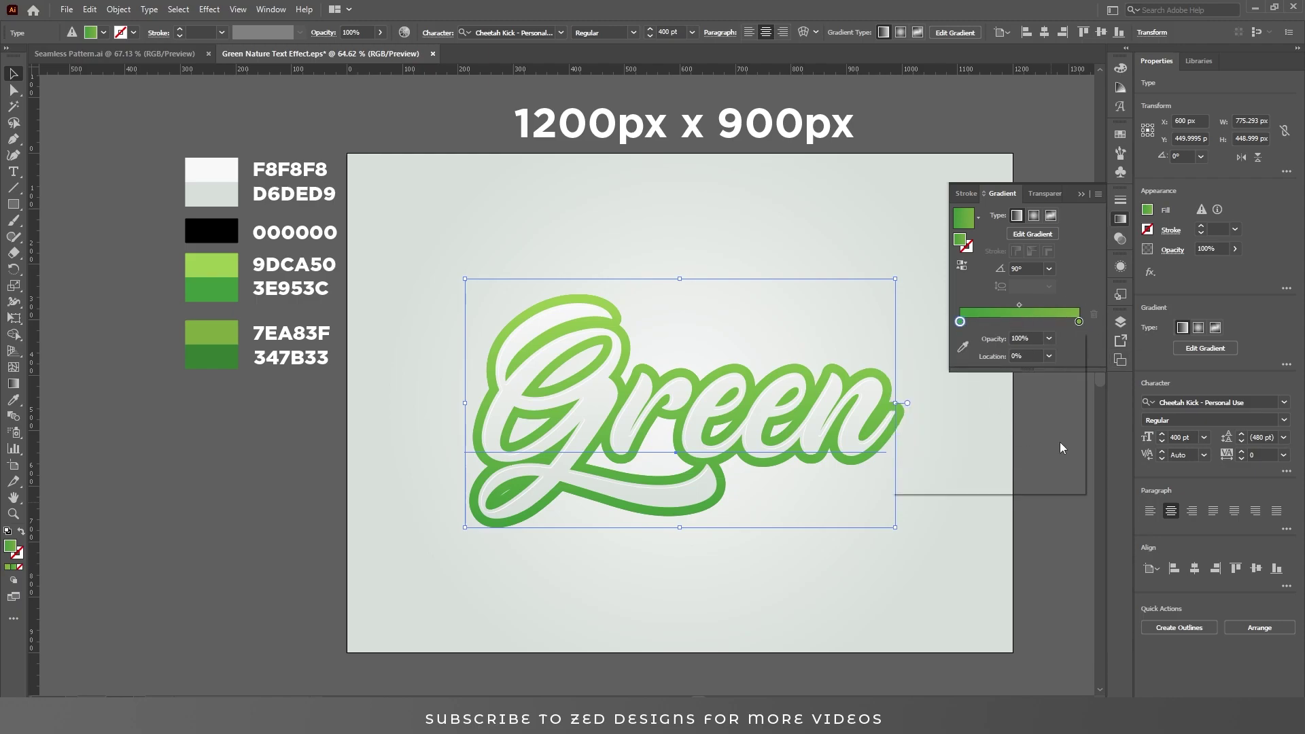
click(1052, 440)
double_click(1053, 441)
text(3)
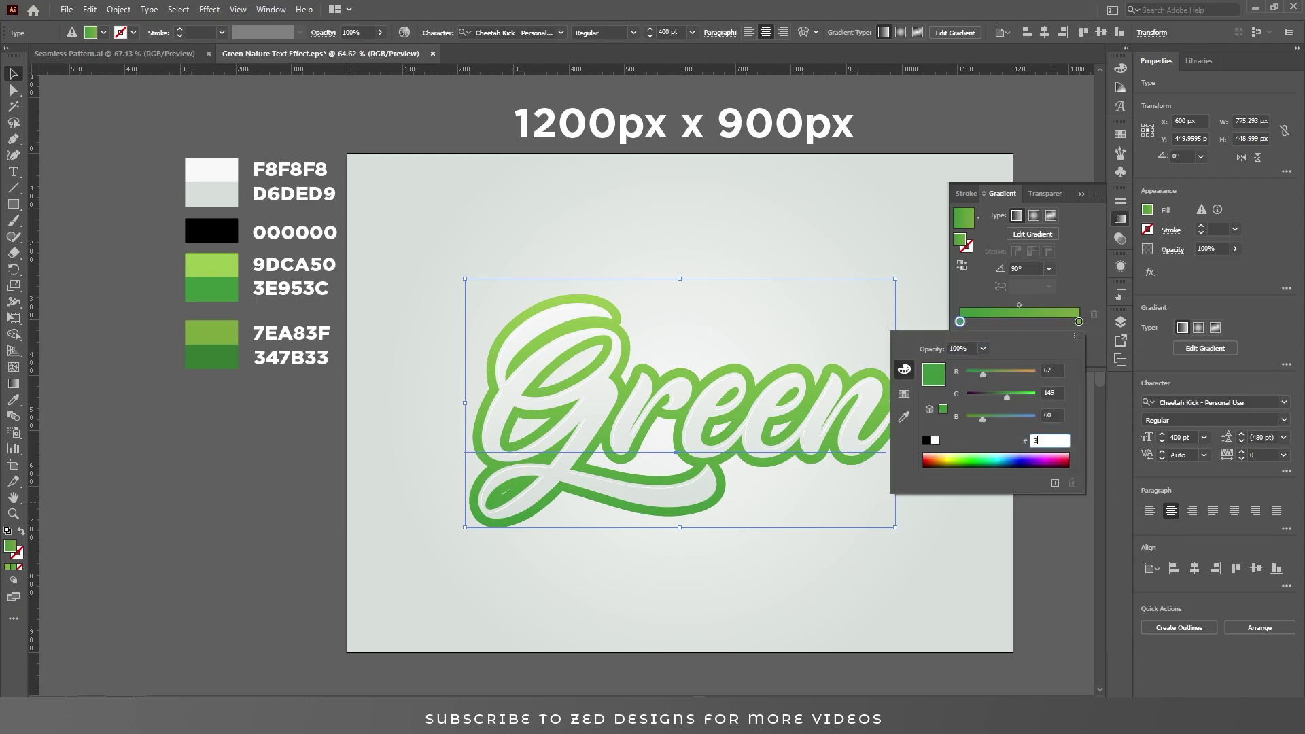
text(47b33)
key(Tab)
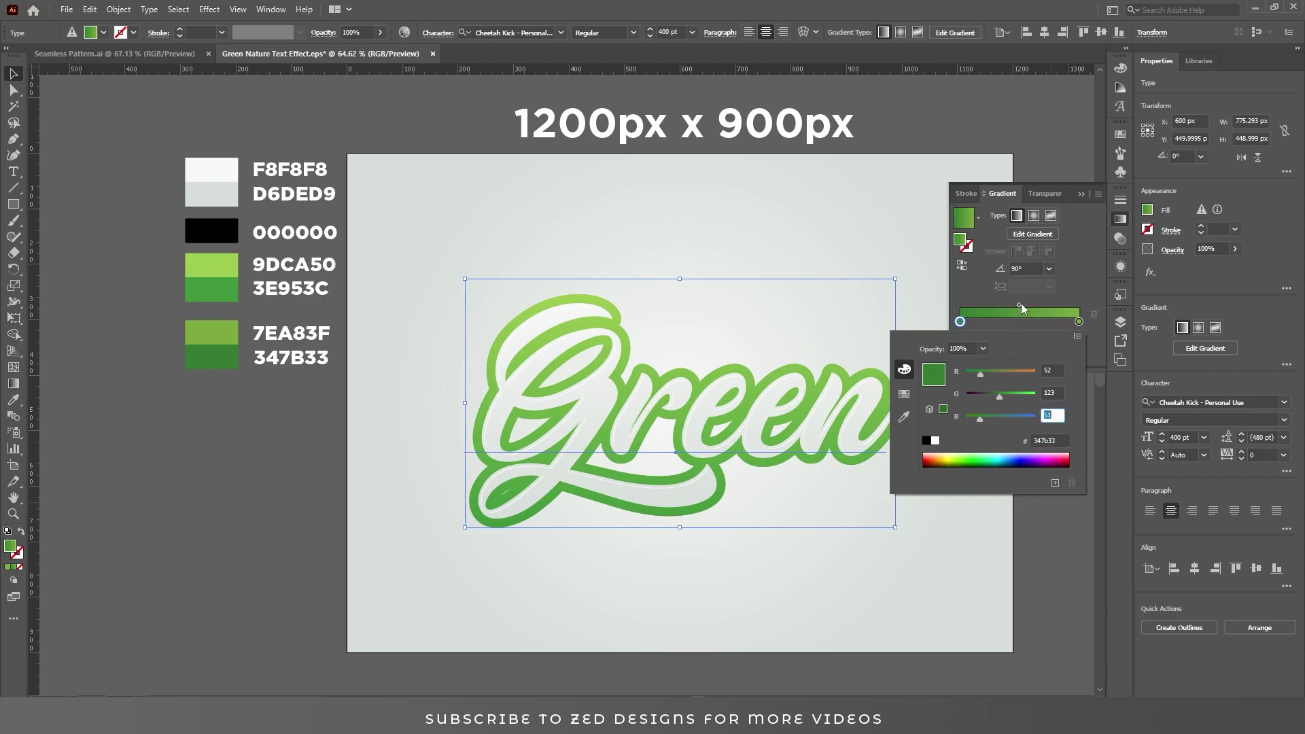
click(1078, 271)
click(1121, 267)
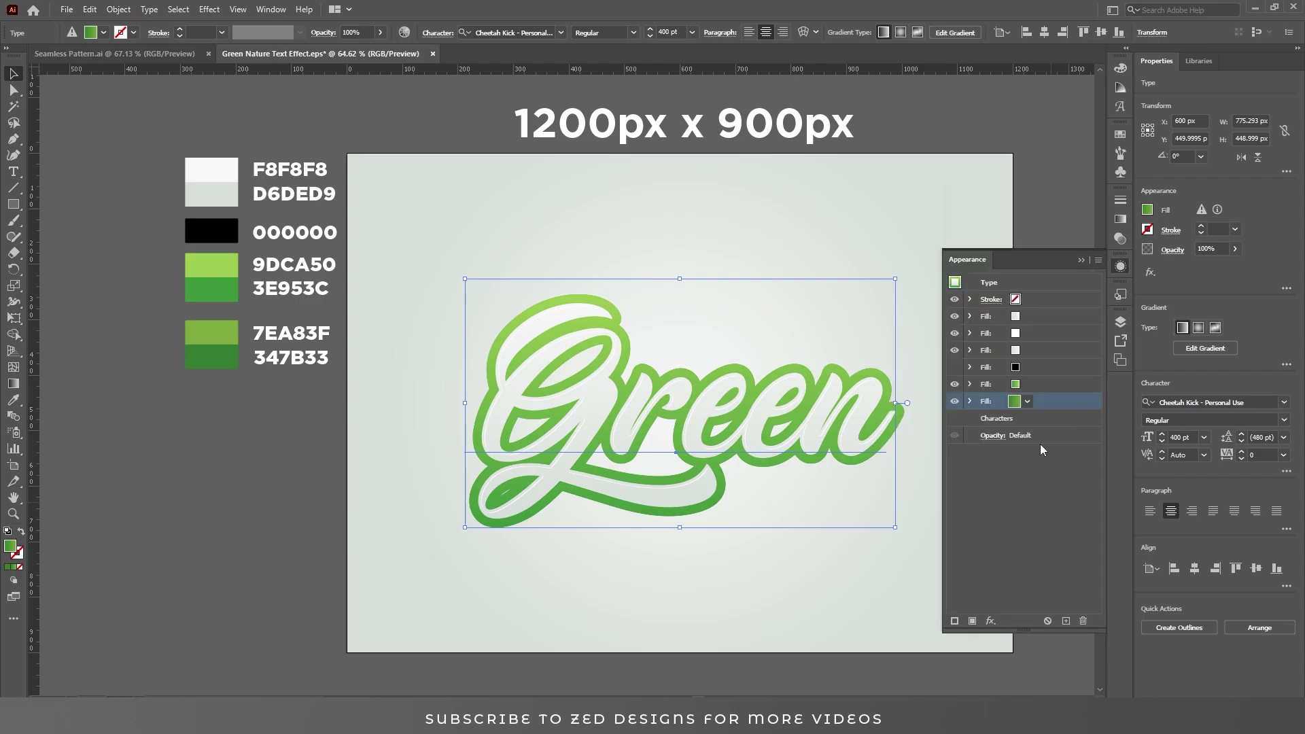
- Add a Transform effect to the dark green fill with Move Vertical 0.5 px and 40 copies
click(991, 620)
mouse_move(1061, 346)
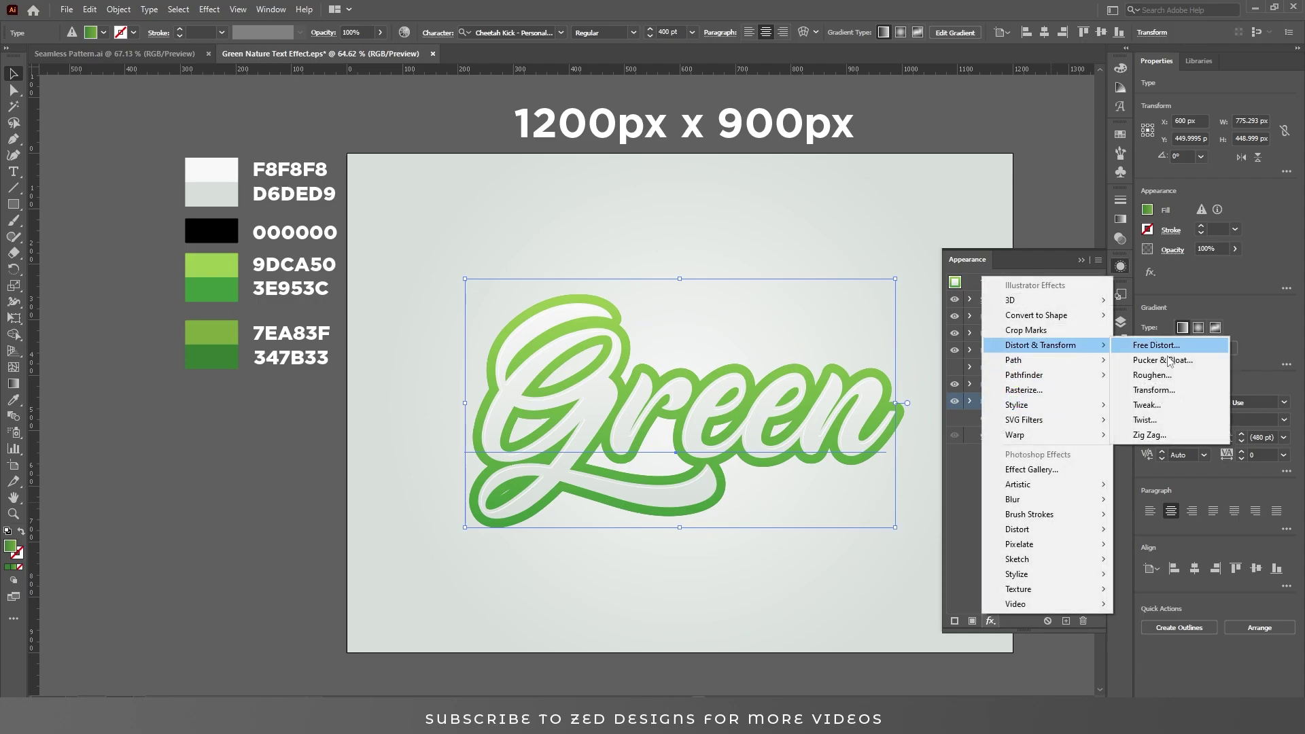
click(1159, 391)
key(Tab)
key(Tab)
key(Tab)
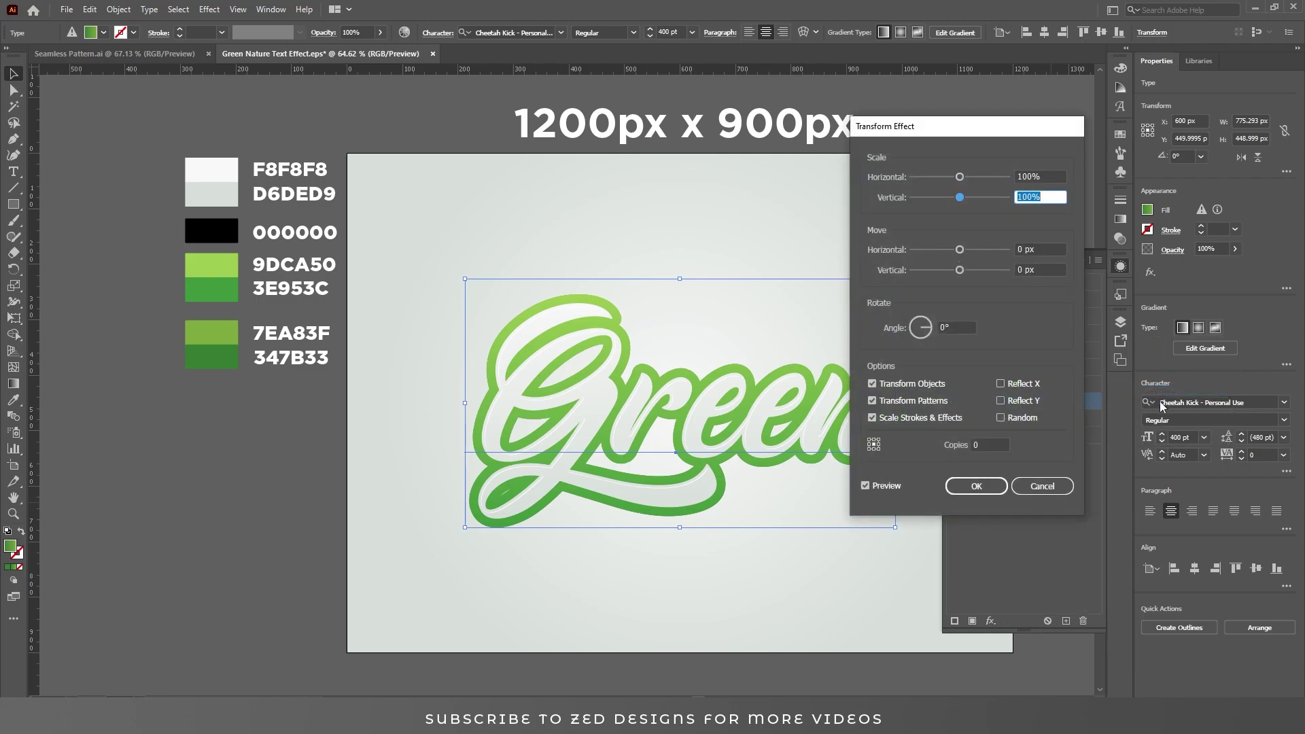
text(.5)
key(Tab)
double_click(994, 444)
text(40)
key(Tab)
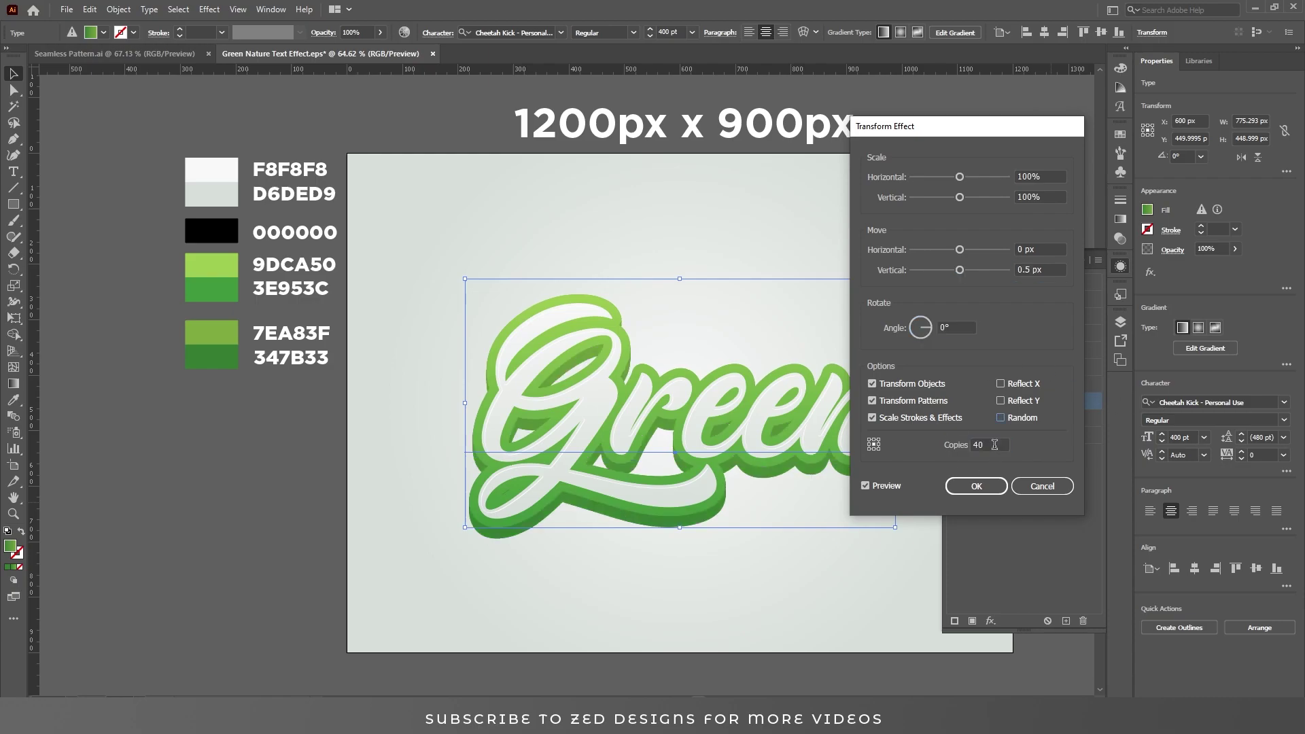
click(972, 487)
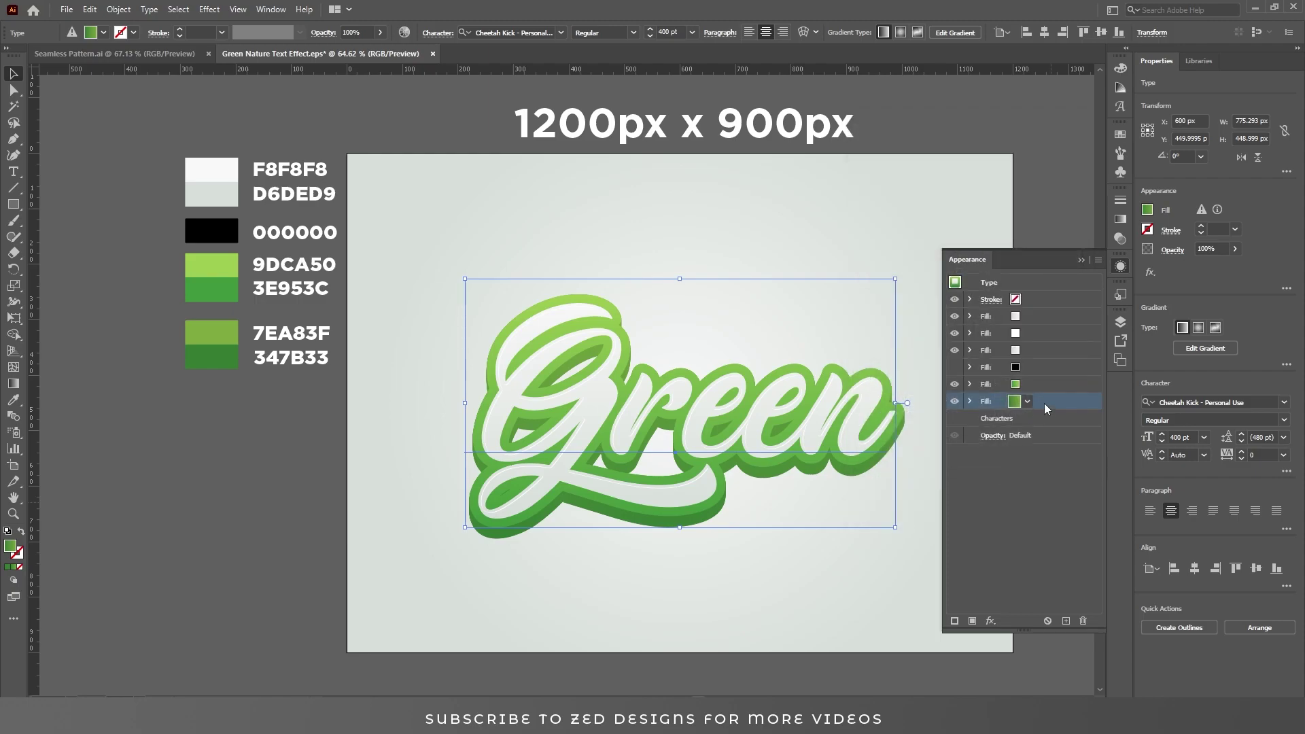
- Make the black fill visible and give it a Transform effect moving it 2 px right and 2 px down
click(1039, 369)
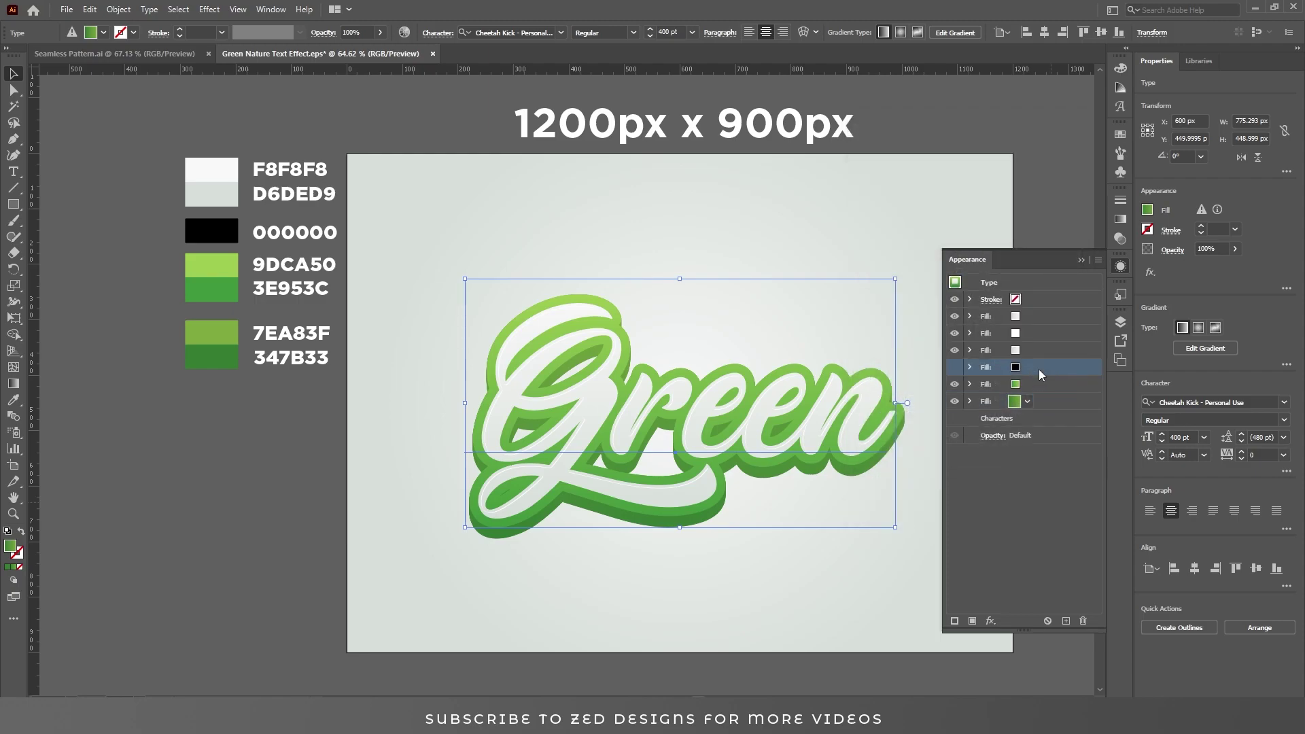
click(954, 369)
click(989, 620)
mouse_move(1041, 348)
click(1142, 390)
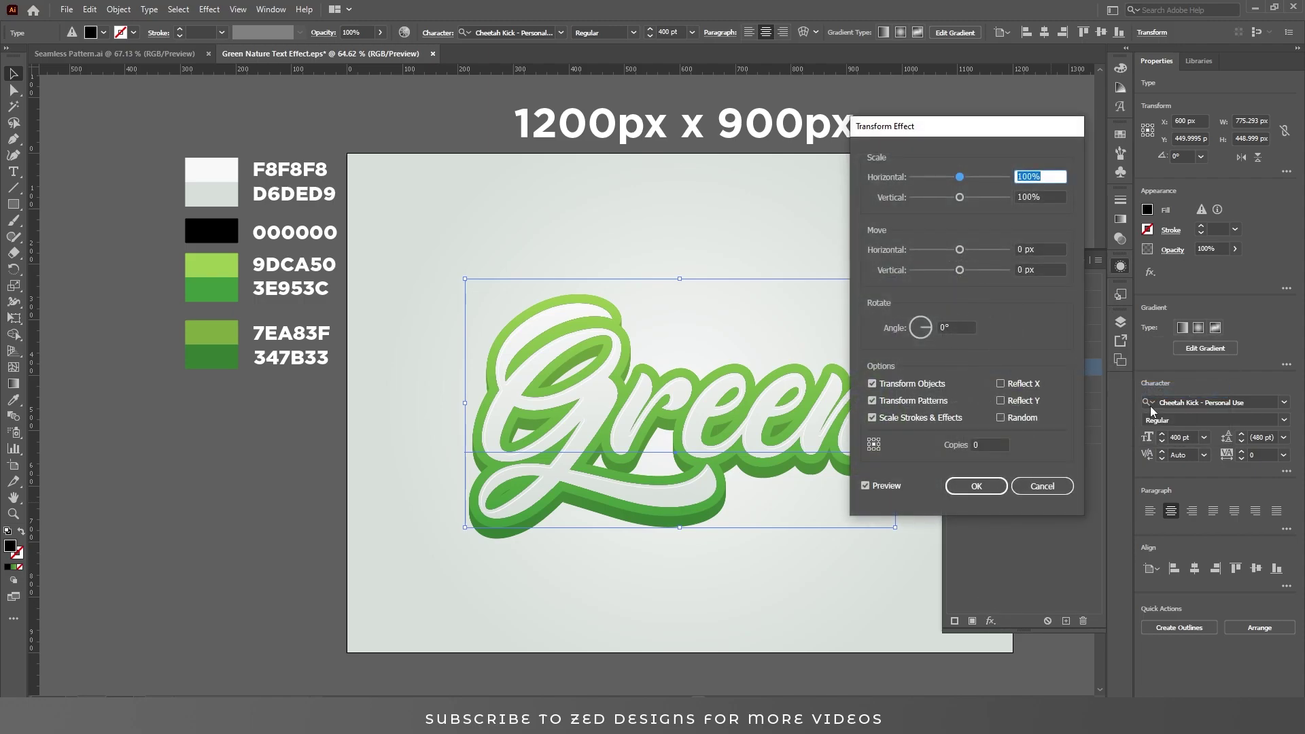
key(Tab)
key(Tab)
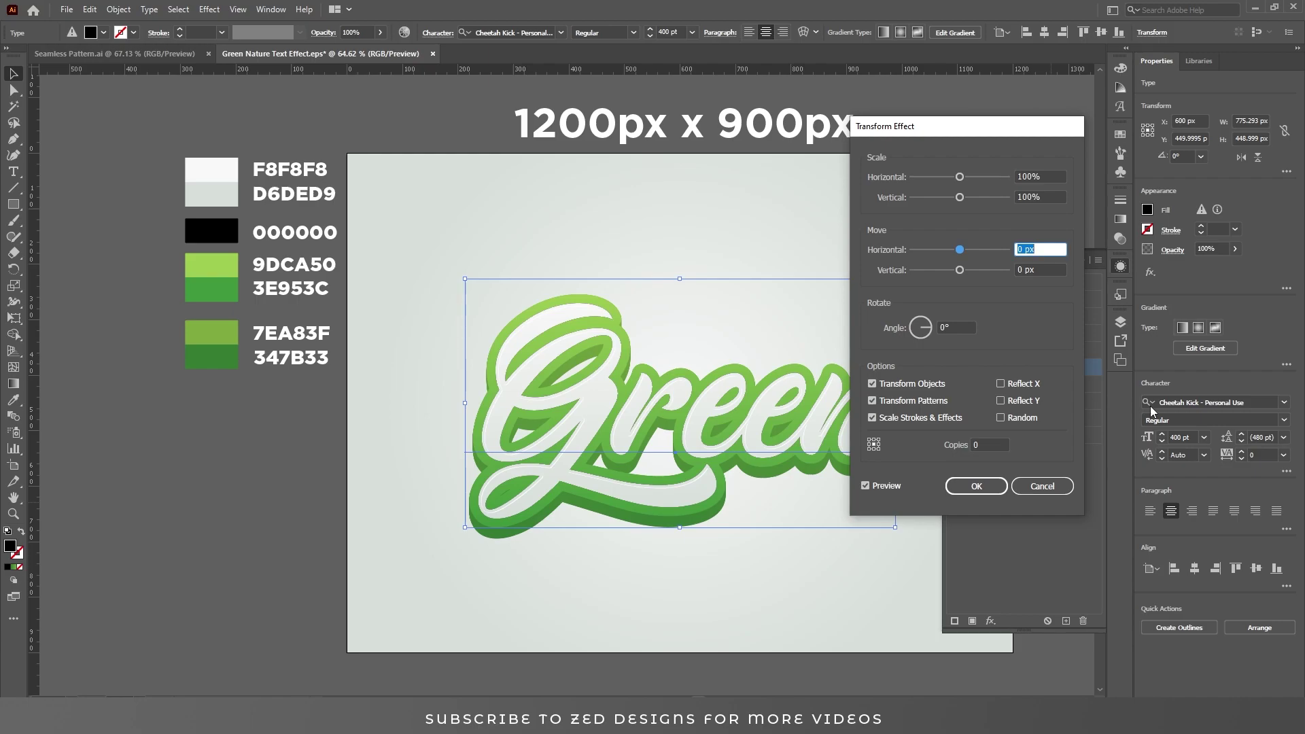
text(2)
key(Tab)
text(2)
key(Tab)
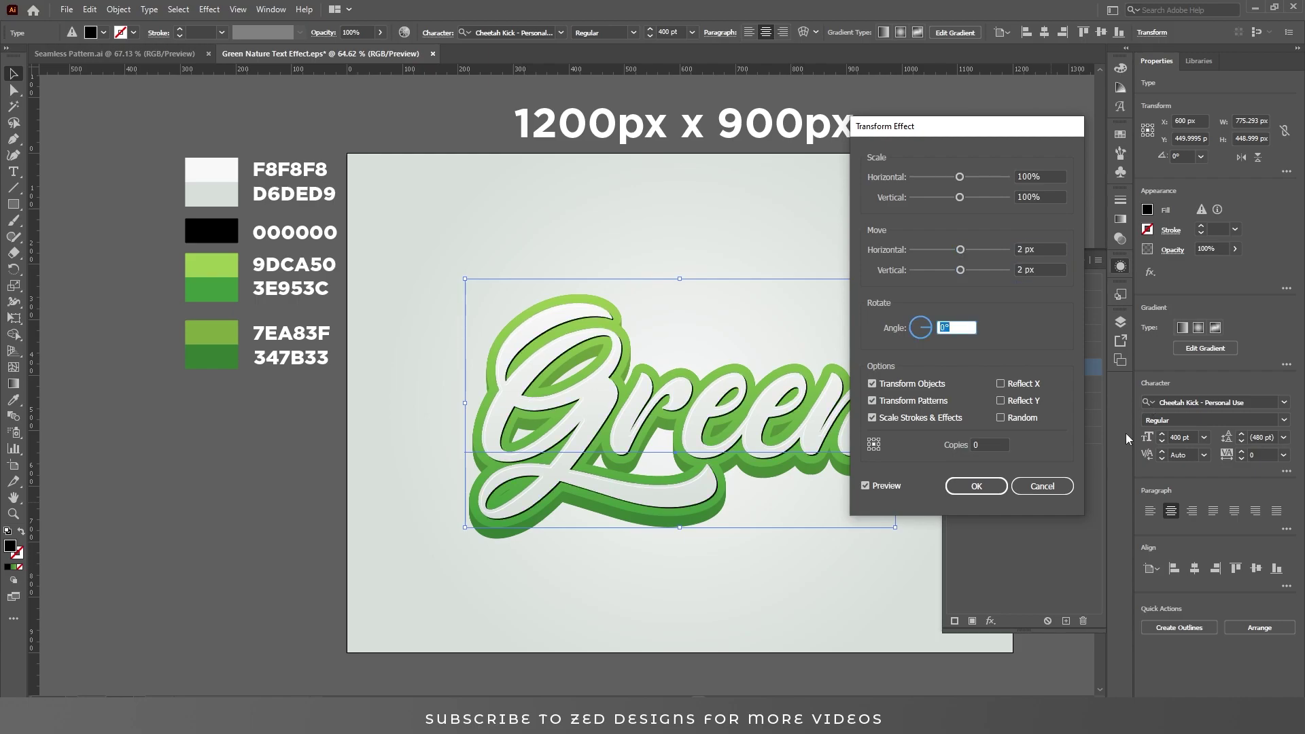
click(974, 486)
click(1042, 372)
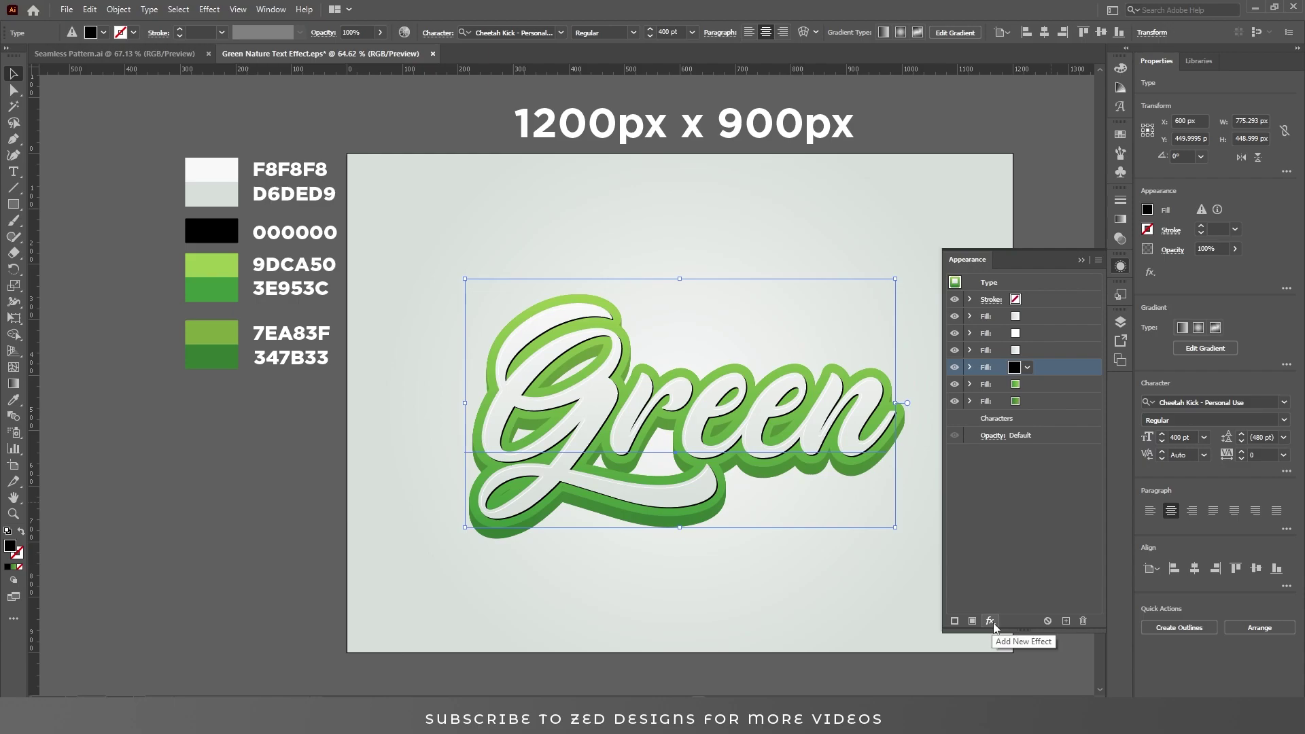
- Add a Gaussian Blur with a 10-pixel radius to the black fill
click(991, 621)
mouse_move(1070, 499)
click(1158, 499)
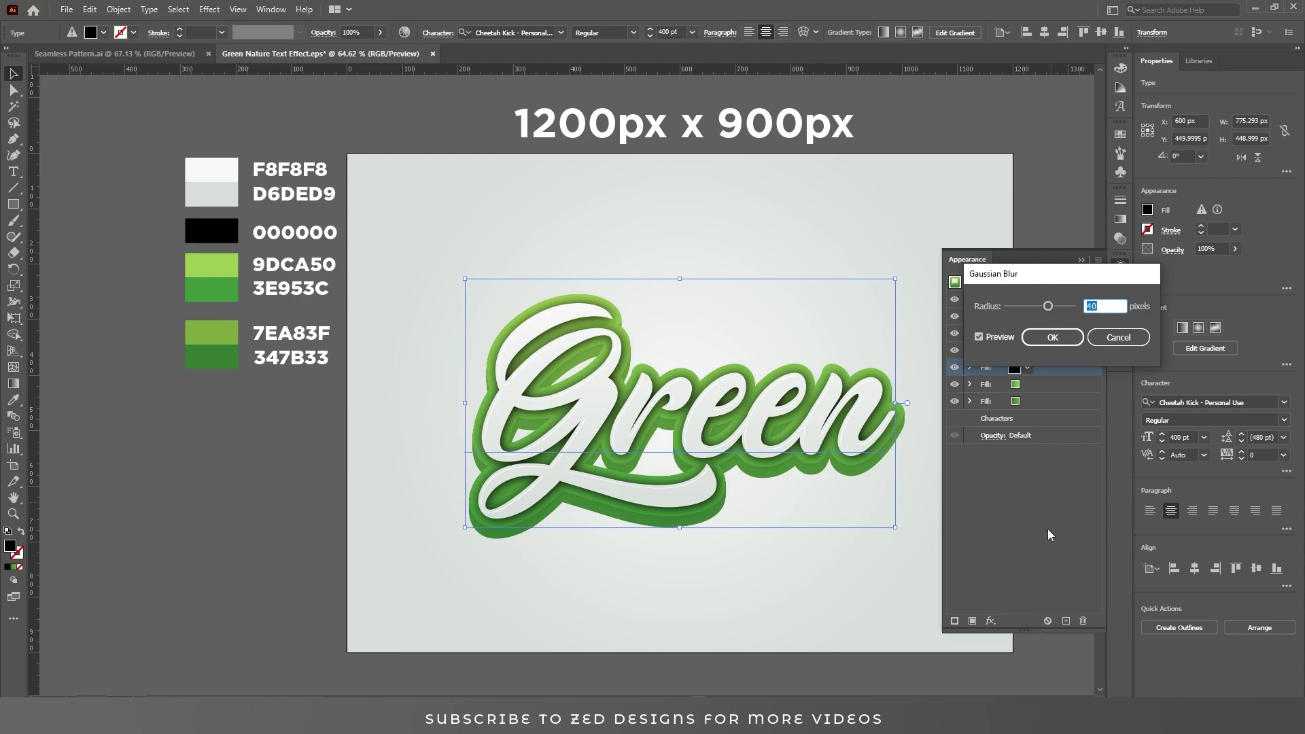
text(5)
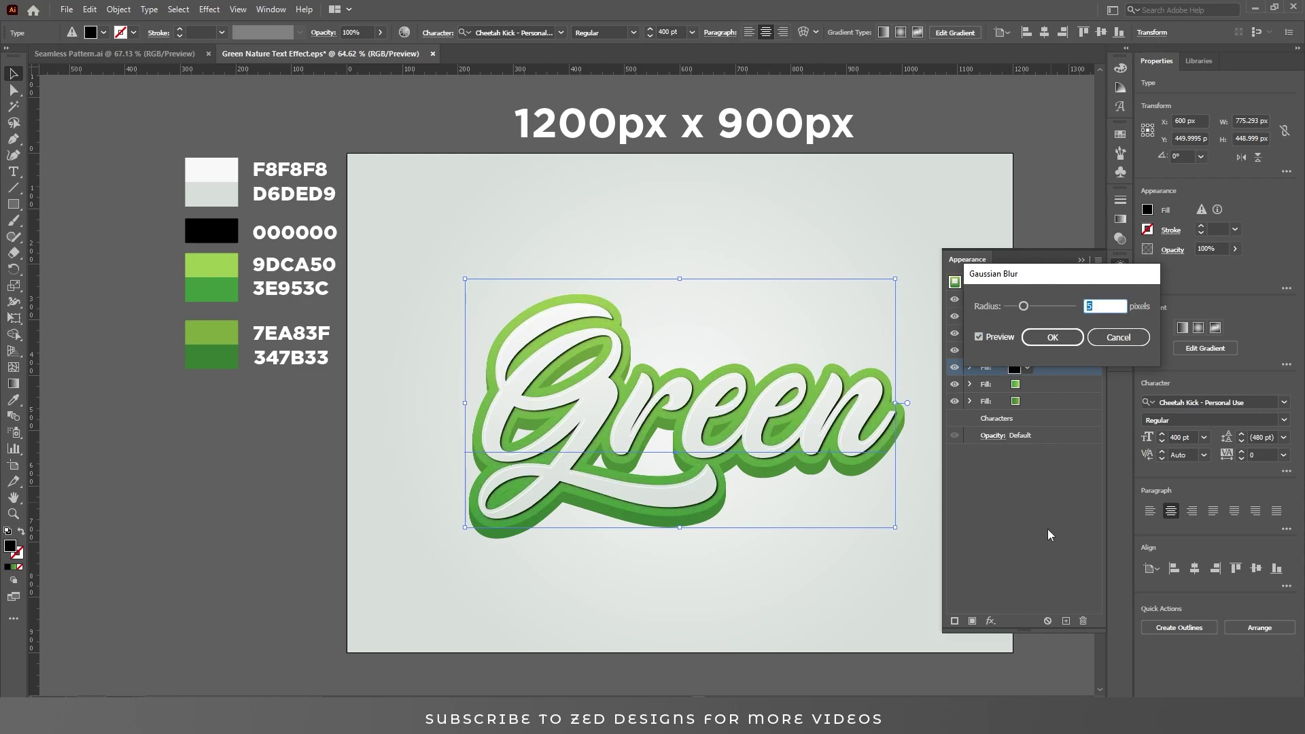
text(10)
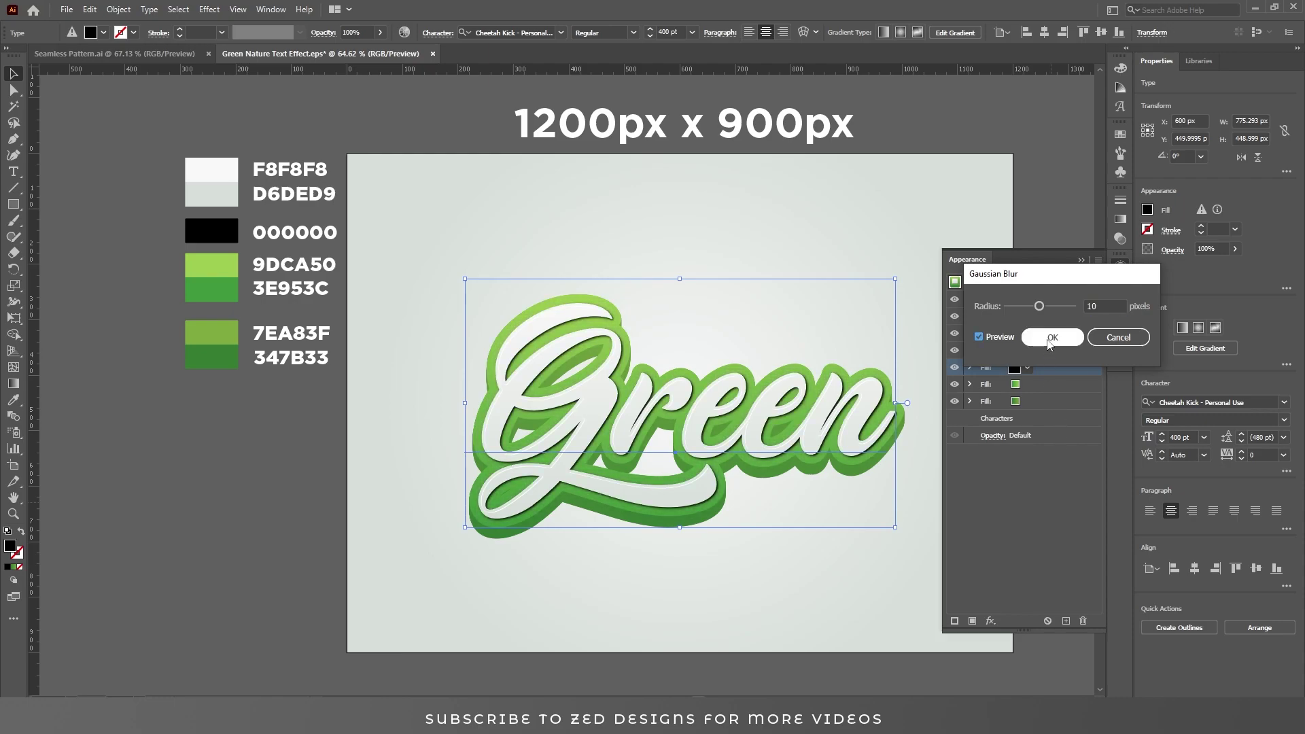
click(1051, 337)
- Set the black fill's transparency to Multiply at 80% opacity
click(970, 368)
click(1008, 418)
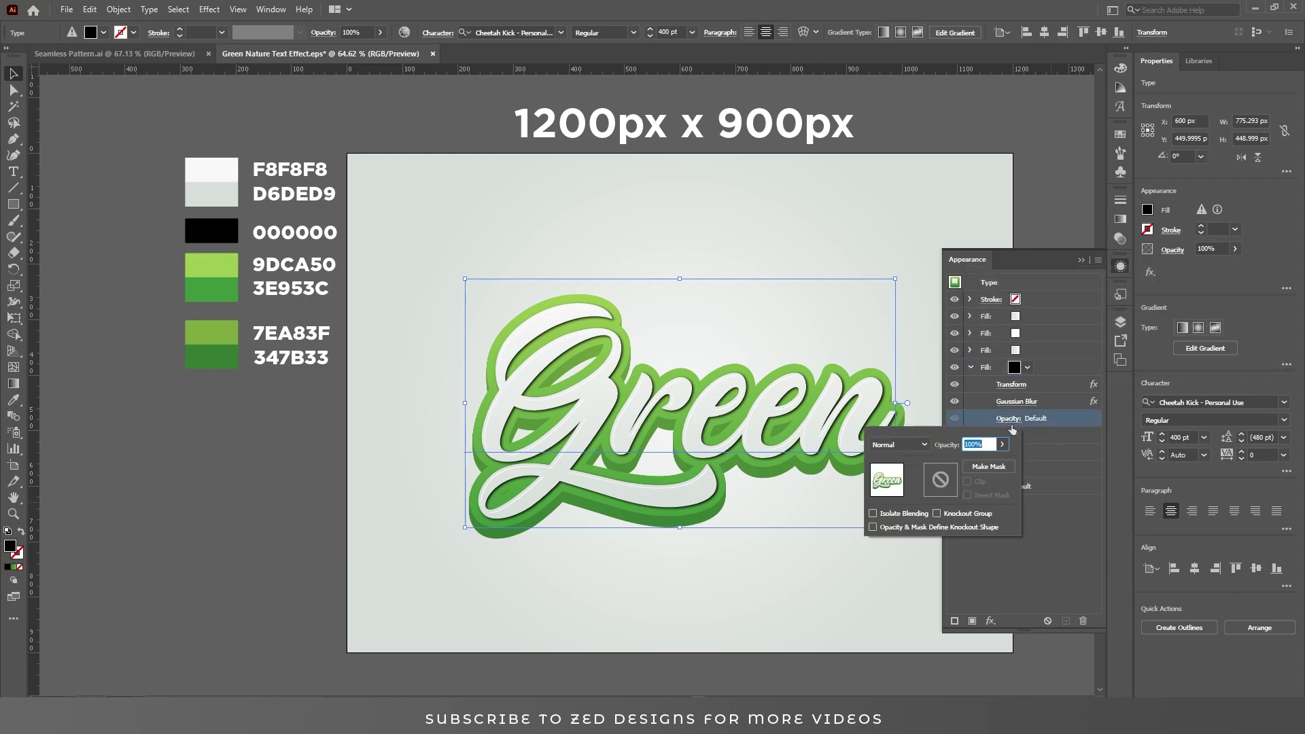
click(910, 445)
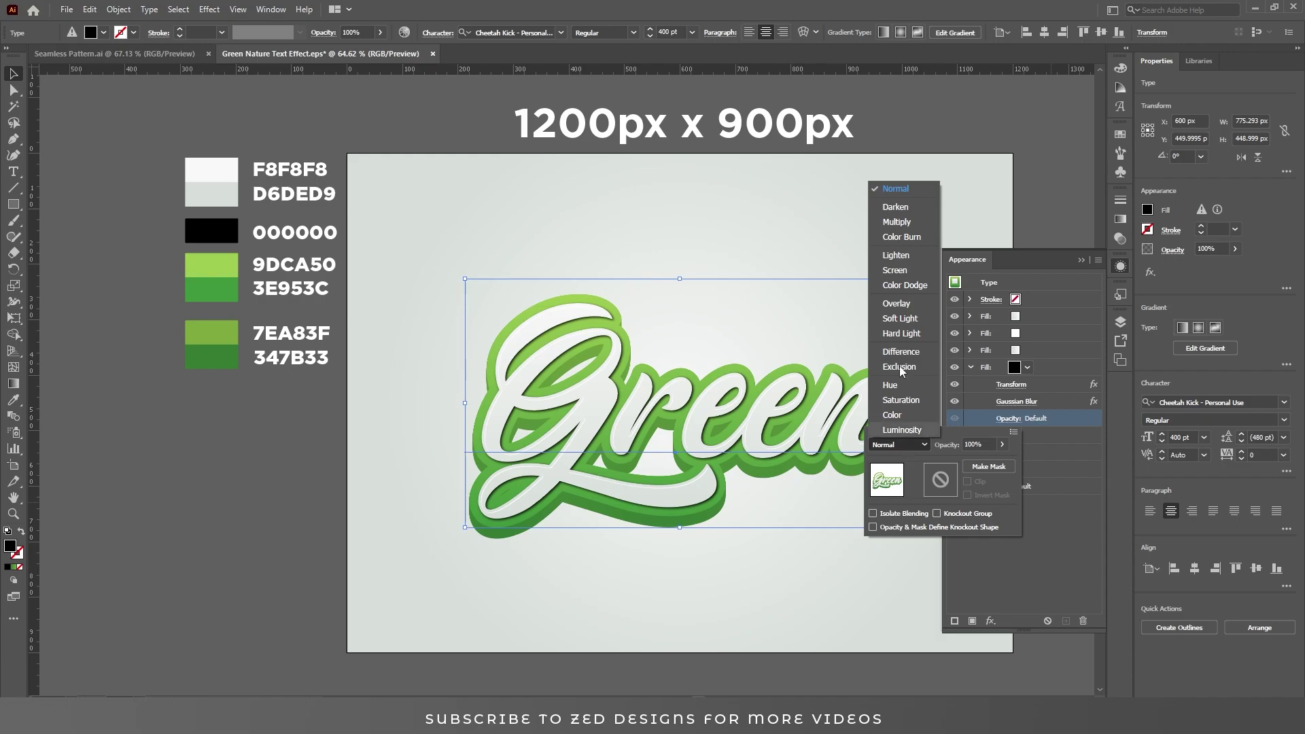
key(Escape)
click(974, 444)
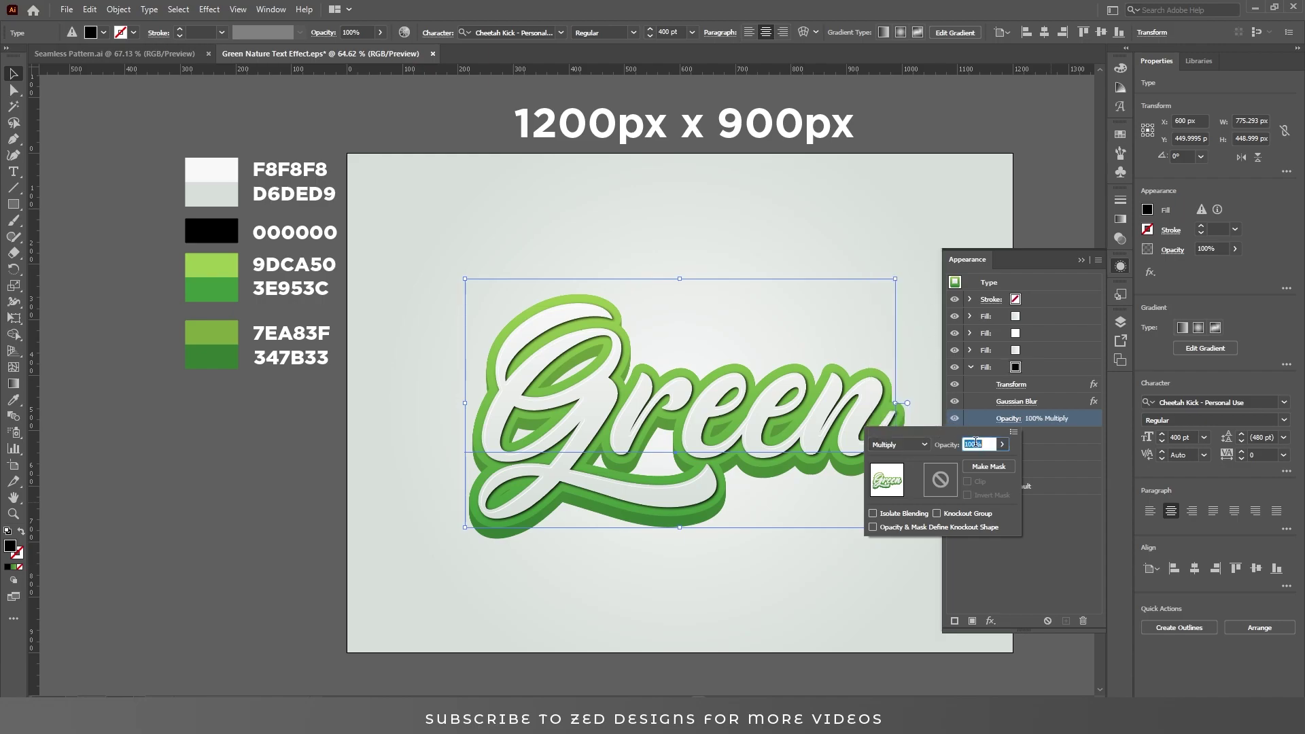
text(80)
key(Return)
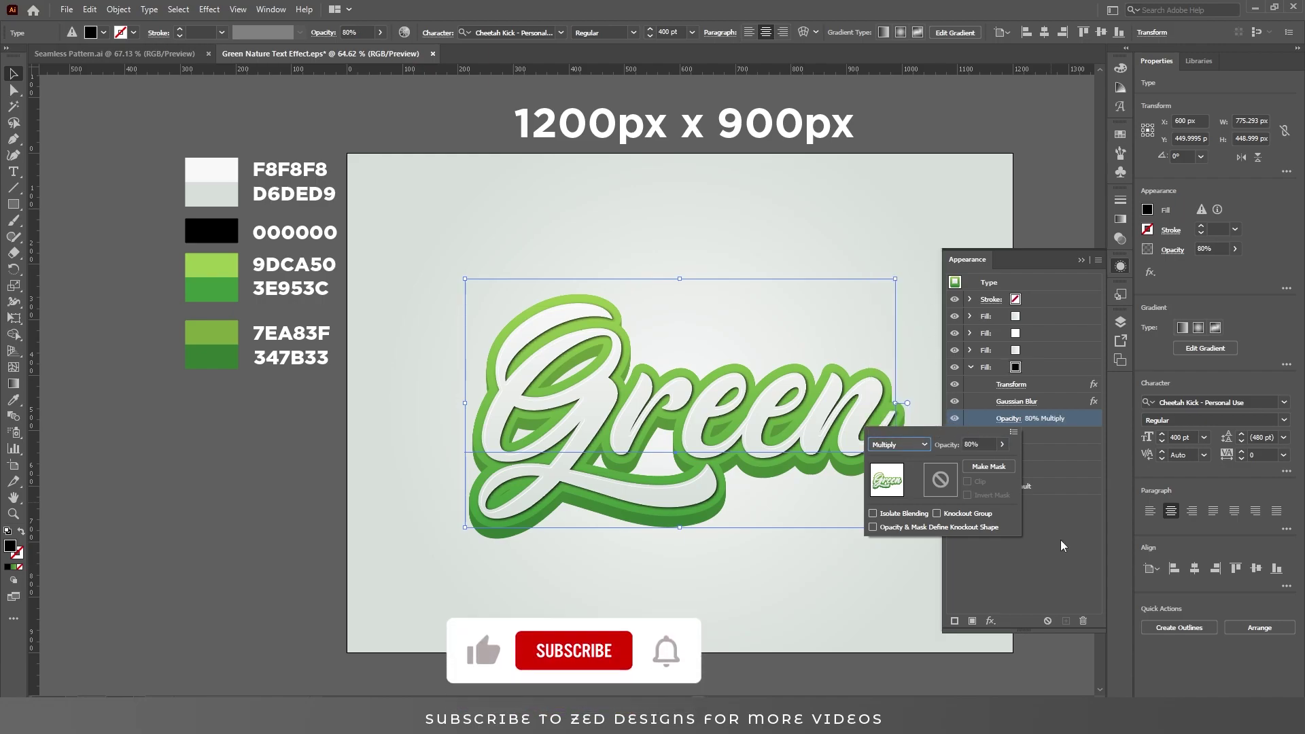
click(971, 368)
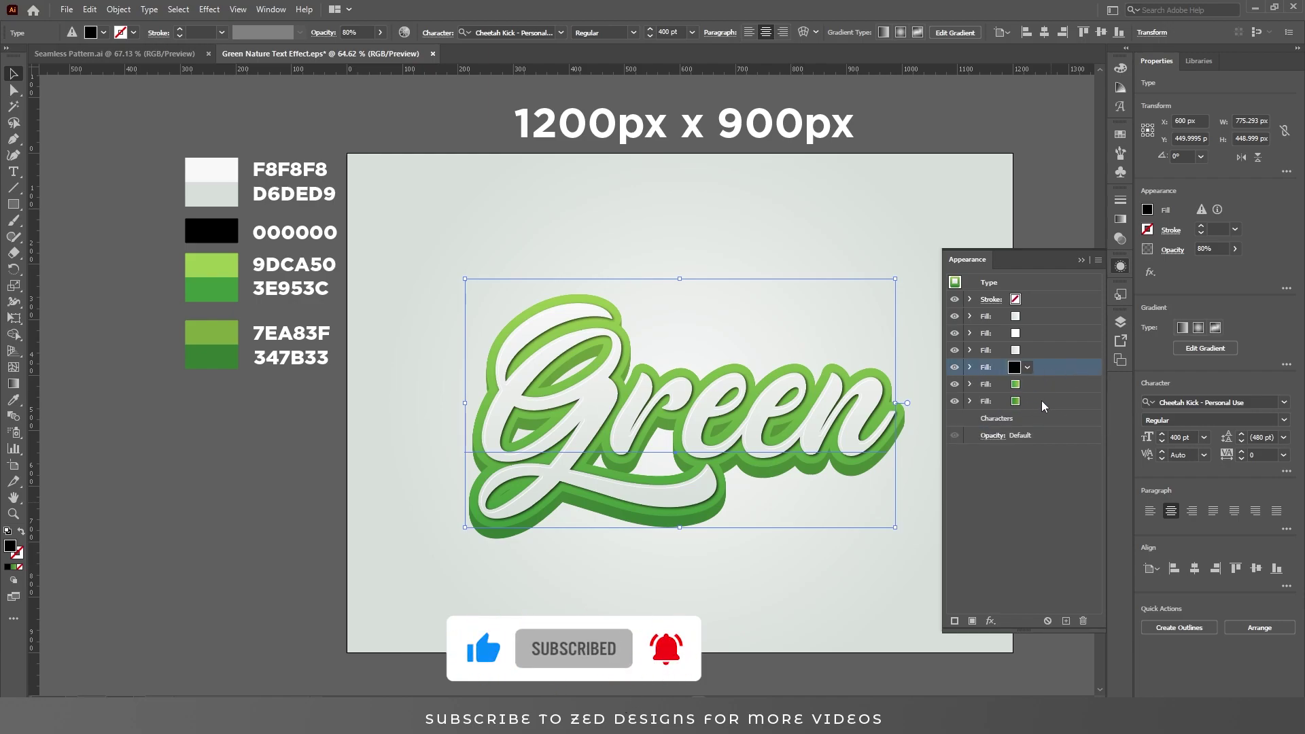
- Duplicate a green fill and change the copy's colour to black
click(1042, 402)
click(1044, 385)
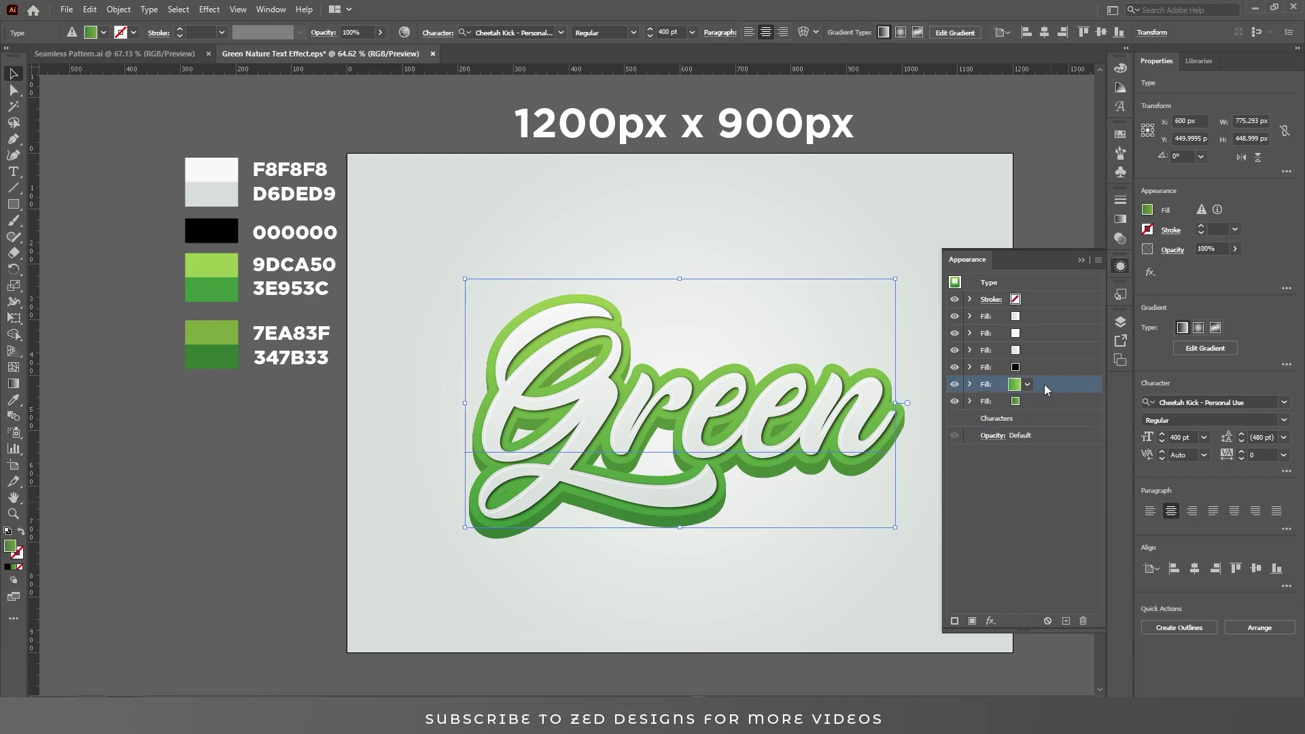
click(1065, 617)
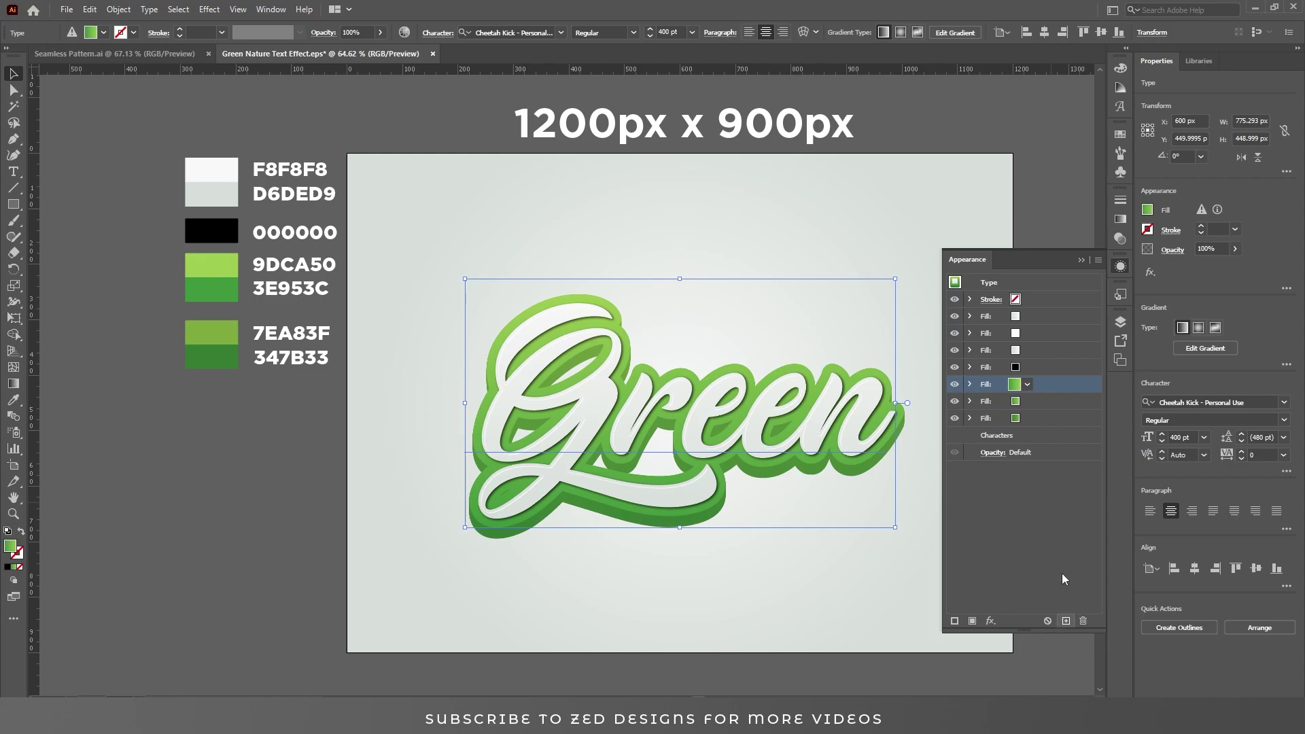
click(1028, 384)
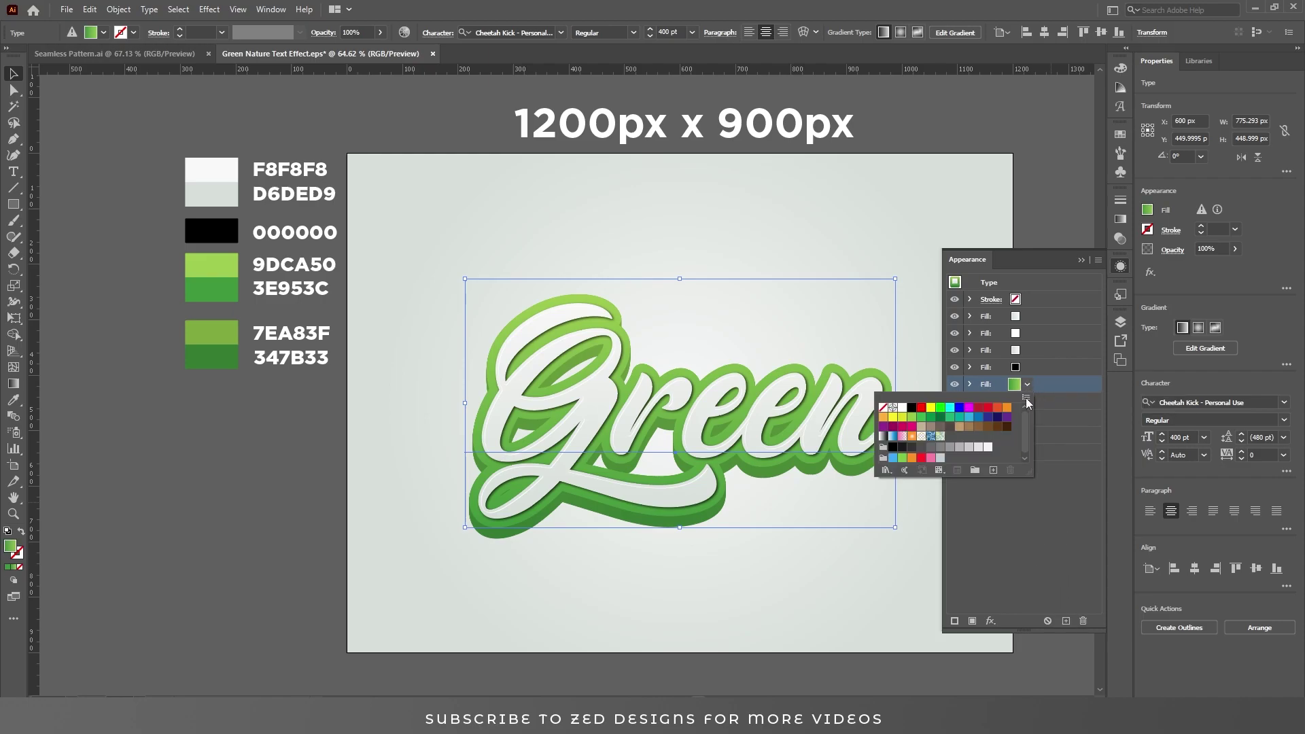
click(912, 409)
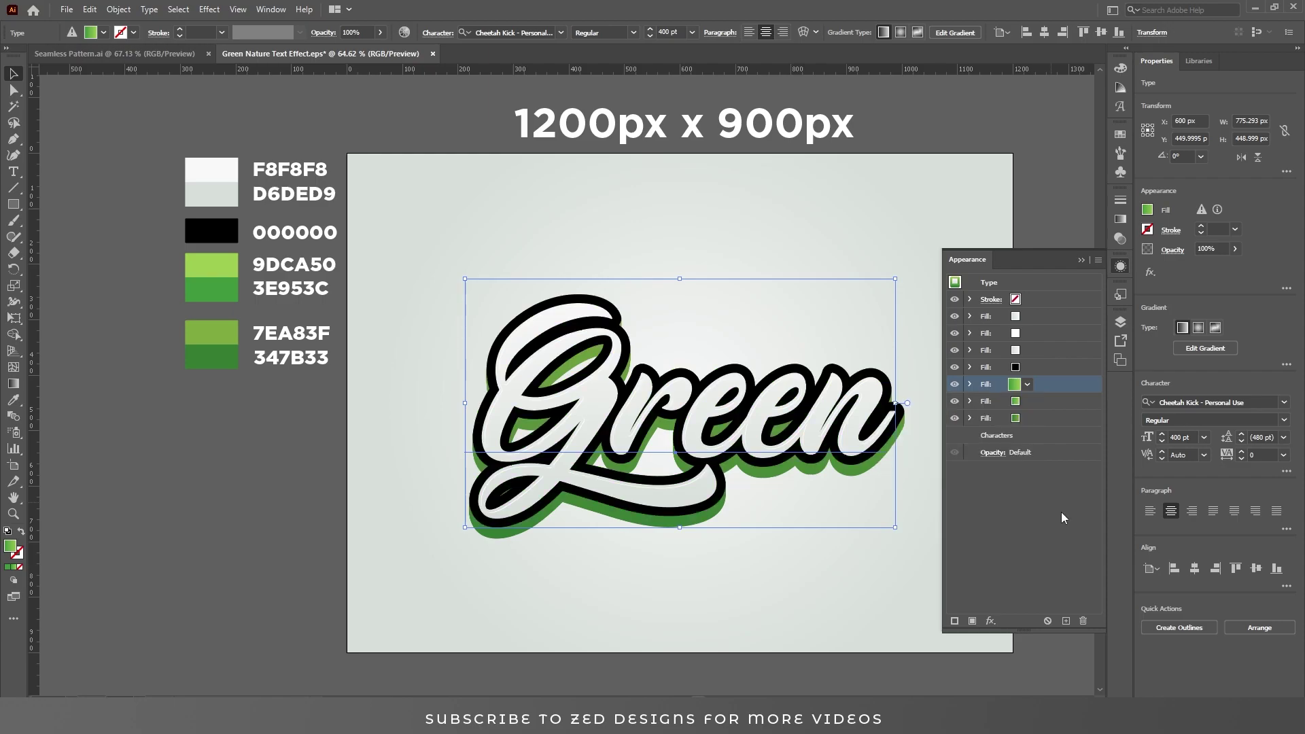
- Give the black copy a Transform effect moving it 20 px down and drag it to the bottom of the fill stack
click(971, 385)
click(991, 620)
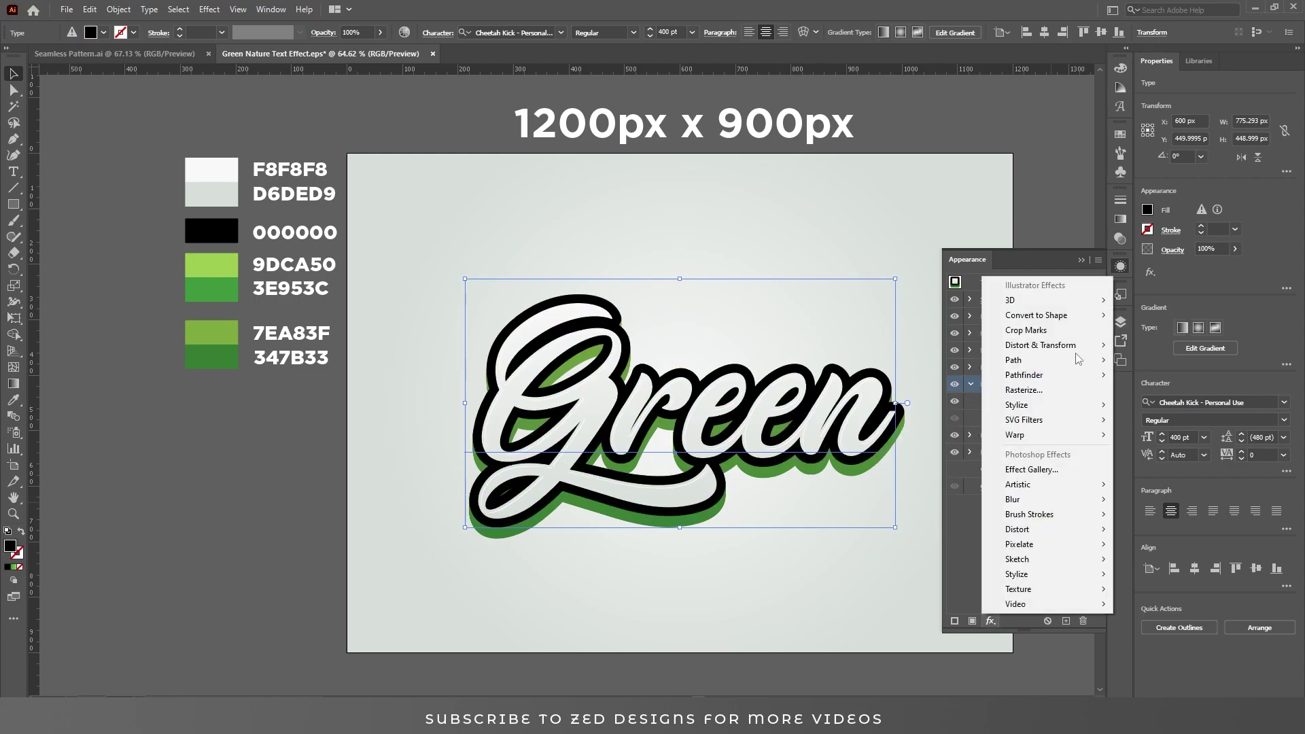
mouse_move(1054, 345)
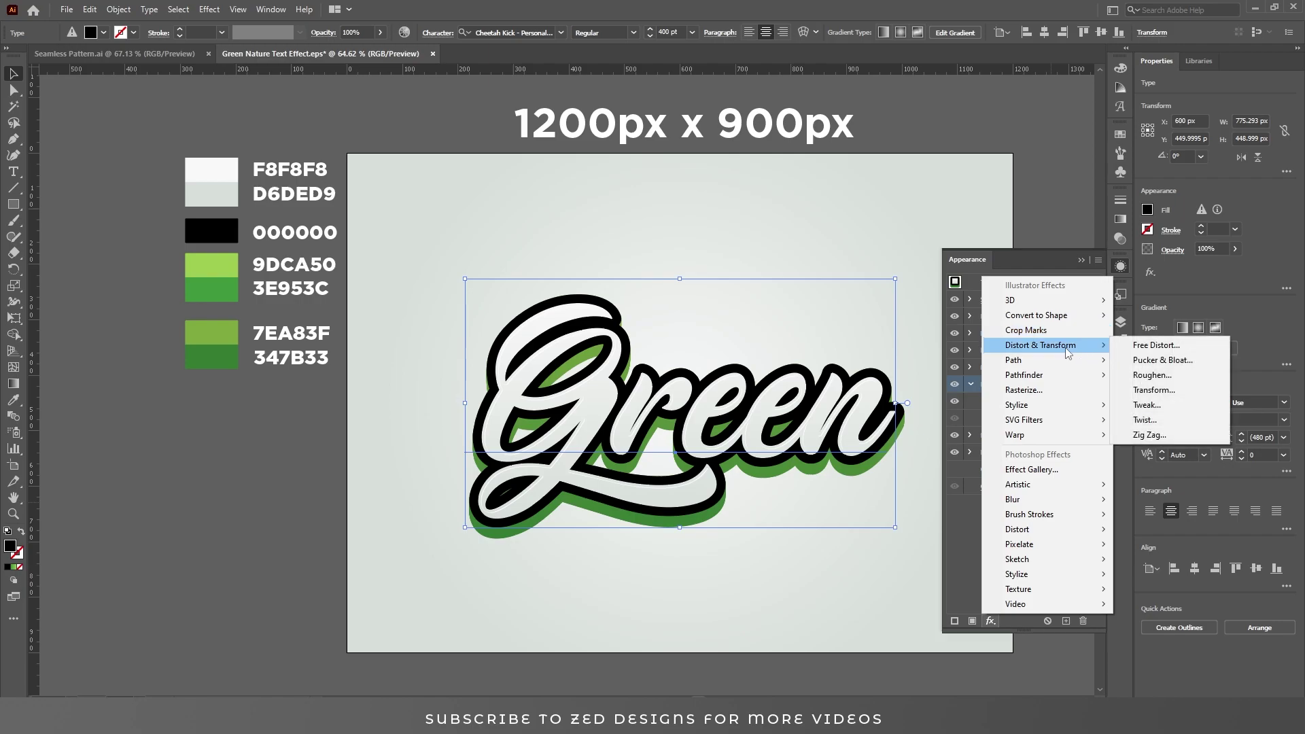
click(1155, 390)
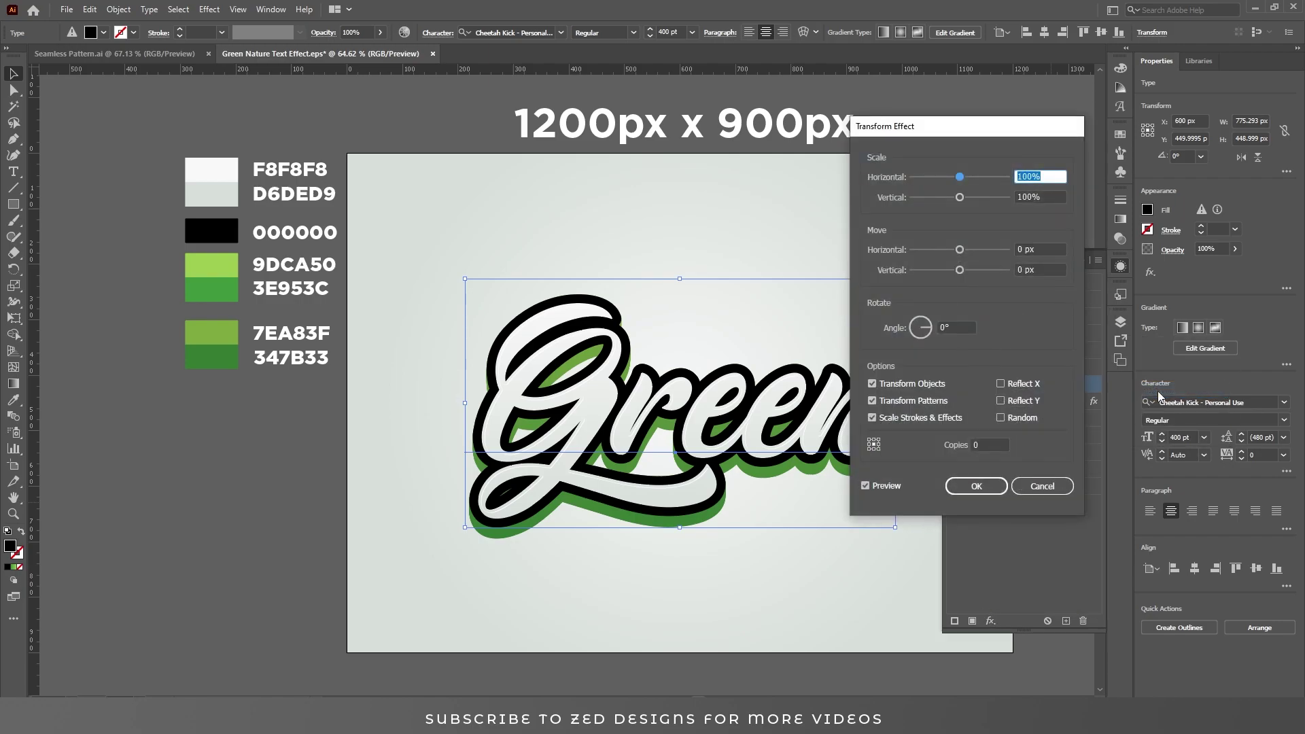
key(Tab)
key(Tab)
key(Tab)
text(20)
key(Tab)
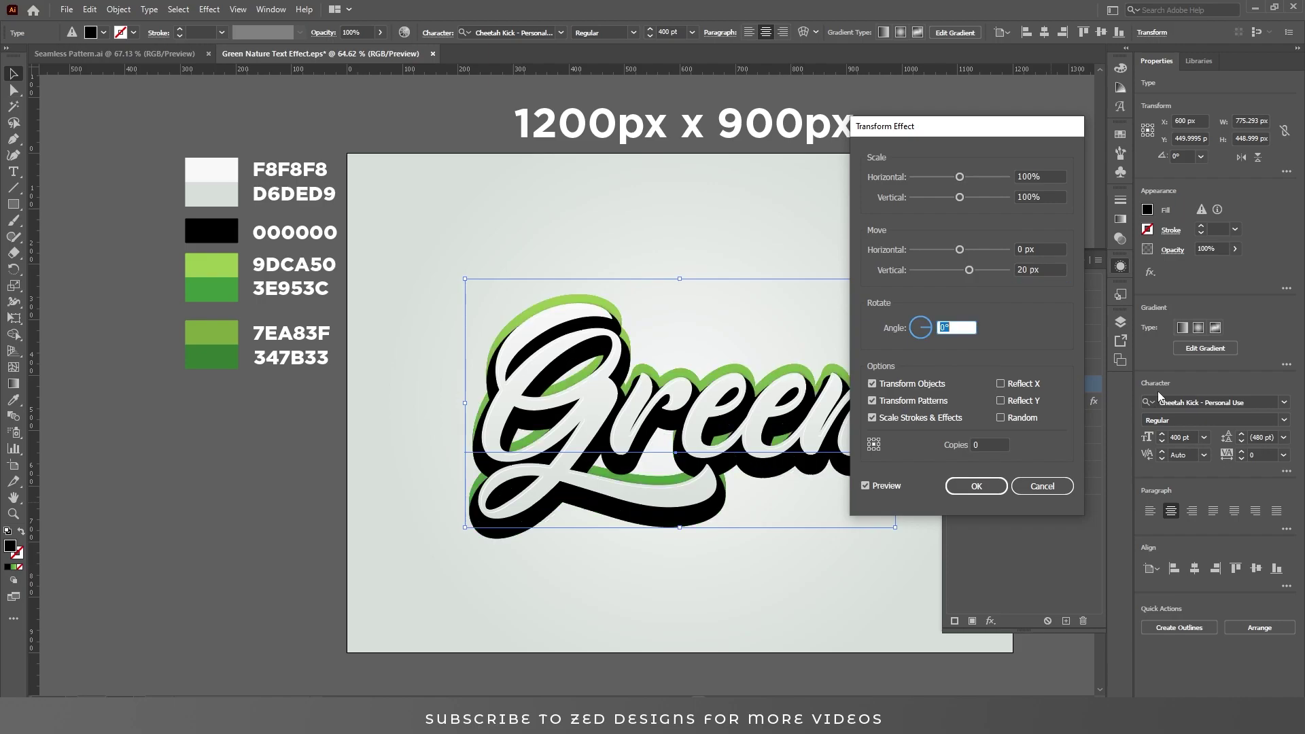
click(982, 485)
click(972, 384)
drag(985, 385, 1023, 426)
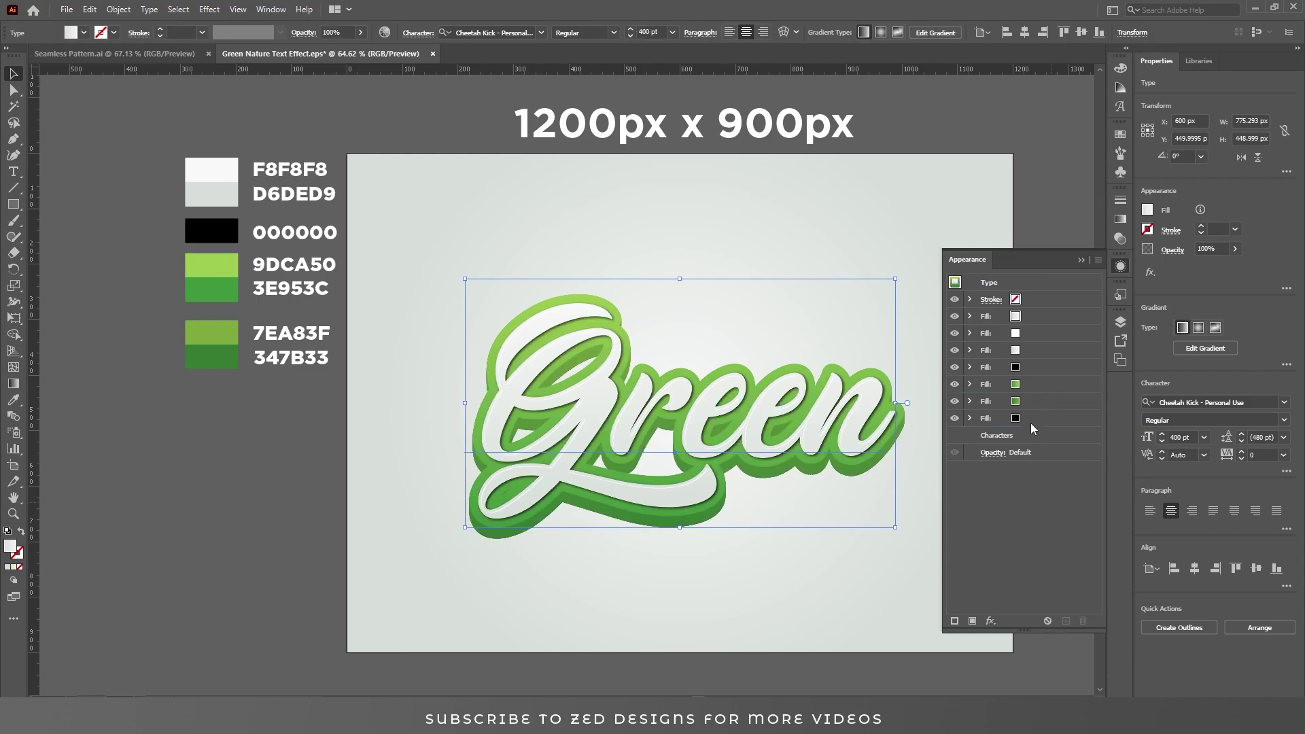
- Change the bottom black fill's Transform to Move Vertical 25 px
click(976, 420)
click(971, 419)
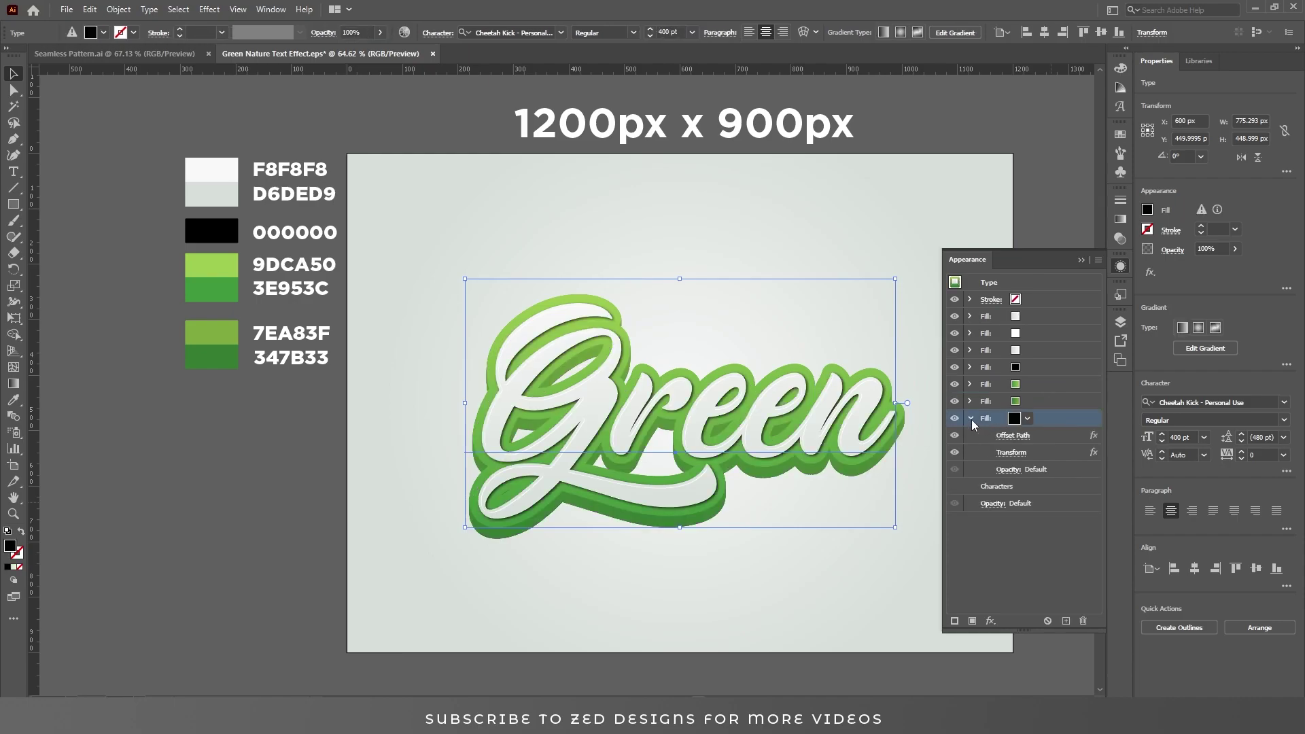
click(1013, 452)
key(Tab)
key(Tab)
key(Tab)
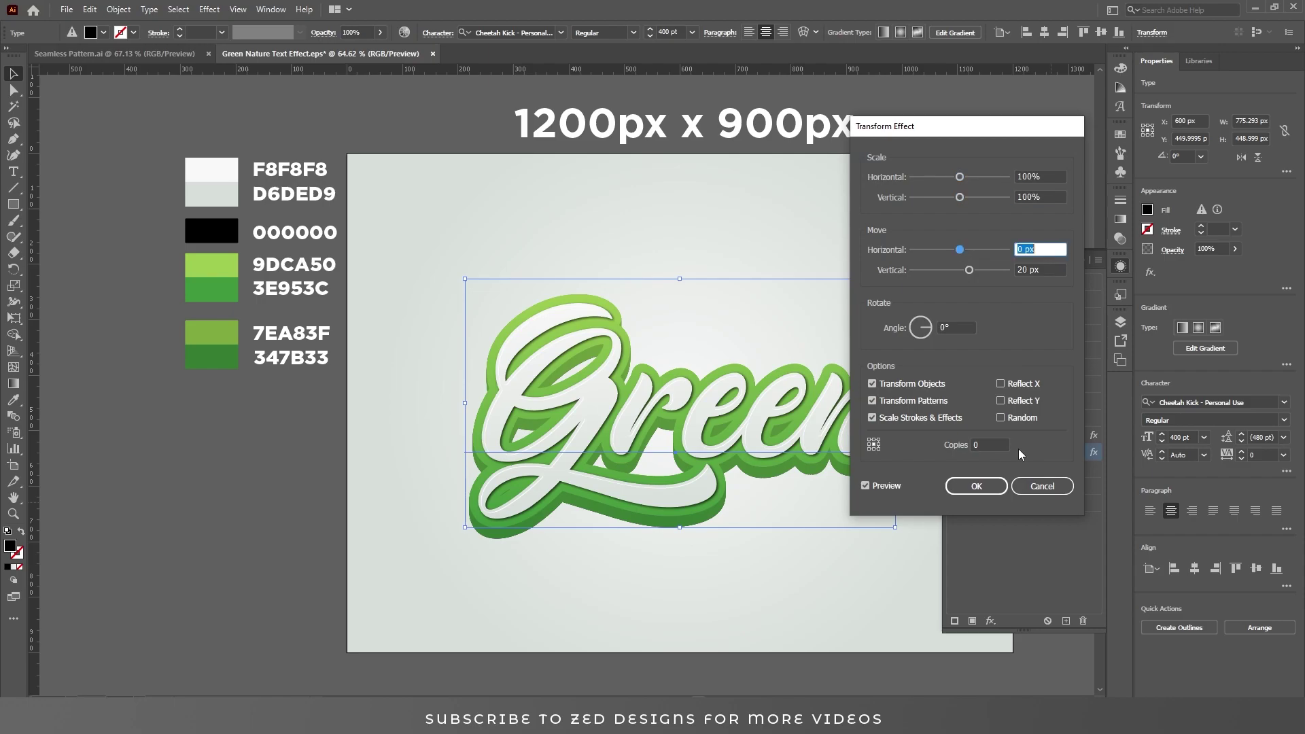
text(25)
key(Tab)
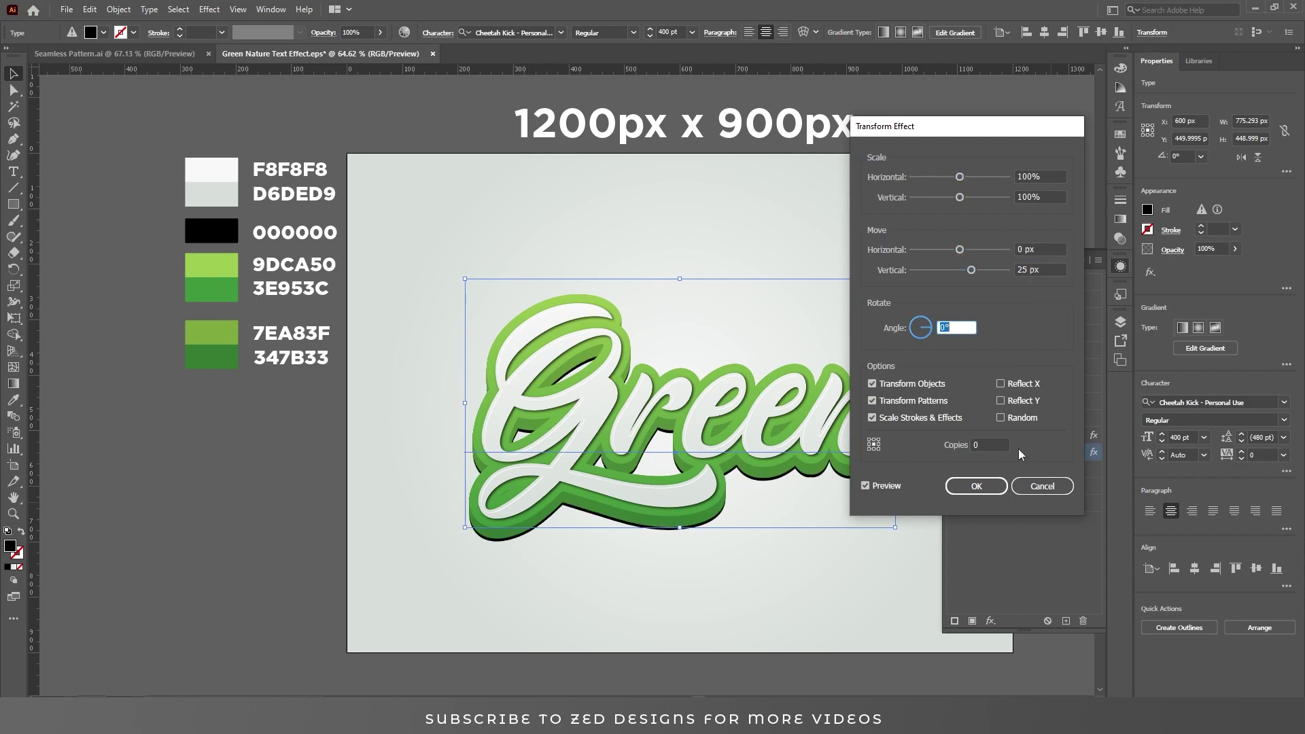
click(976, 486)
click(972, 419)
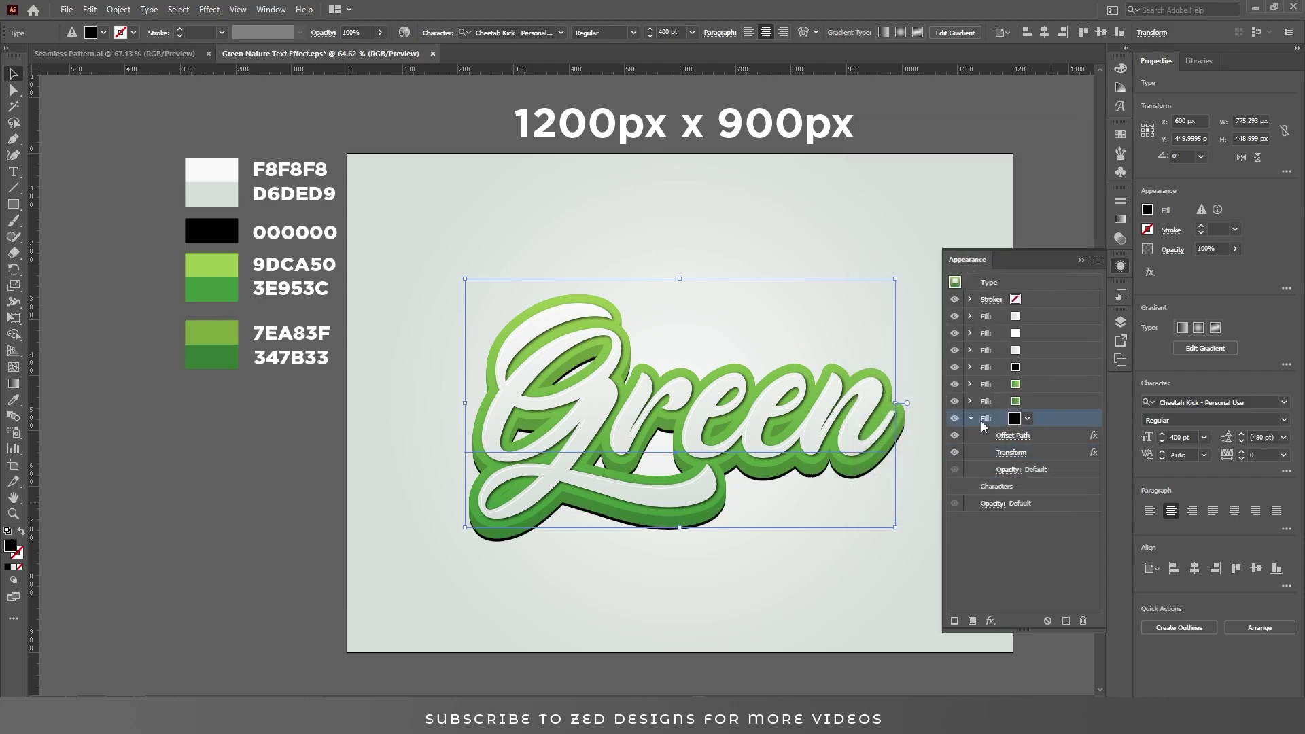
- Add a 15-pixel Gaussian Blur to the bottom black fill
click(992, 620)
click(1155, 501)
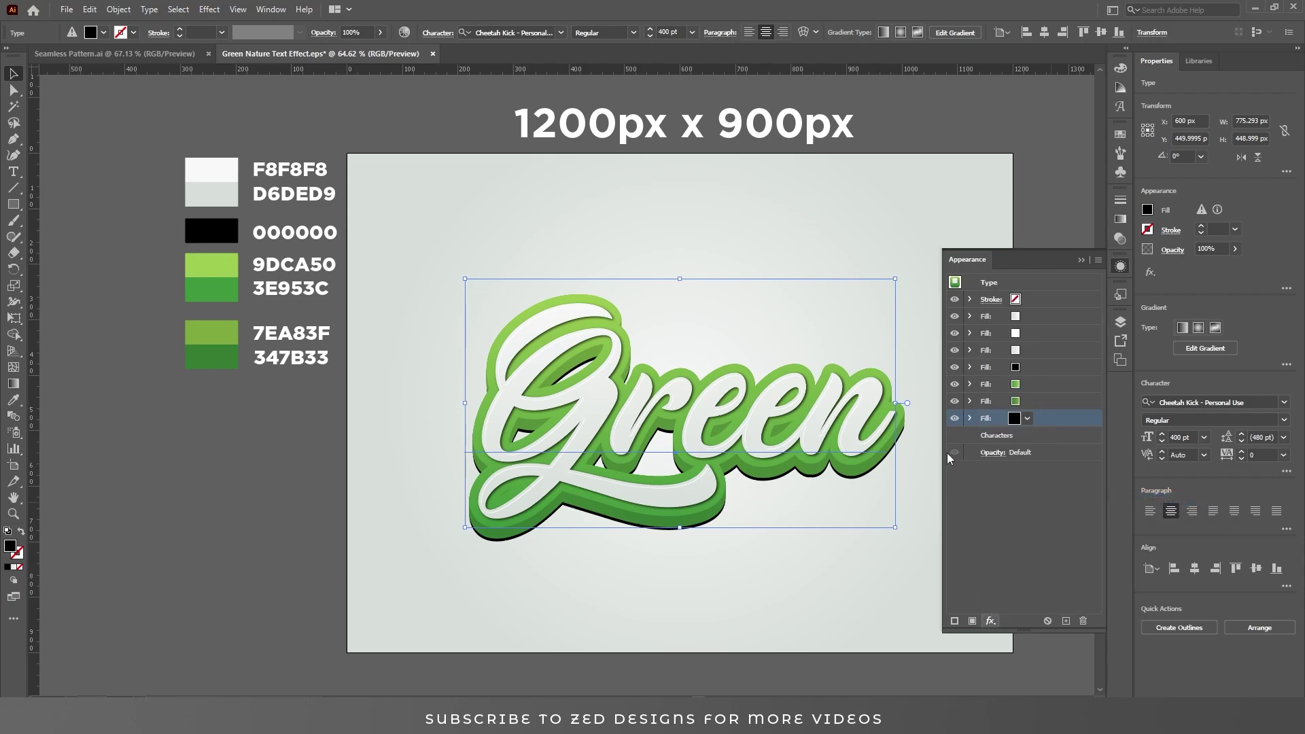
text(15)
key(Tab)
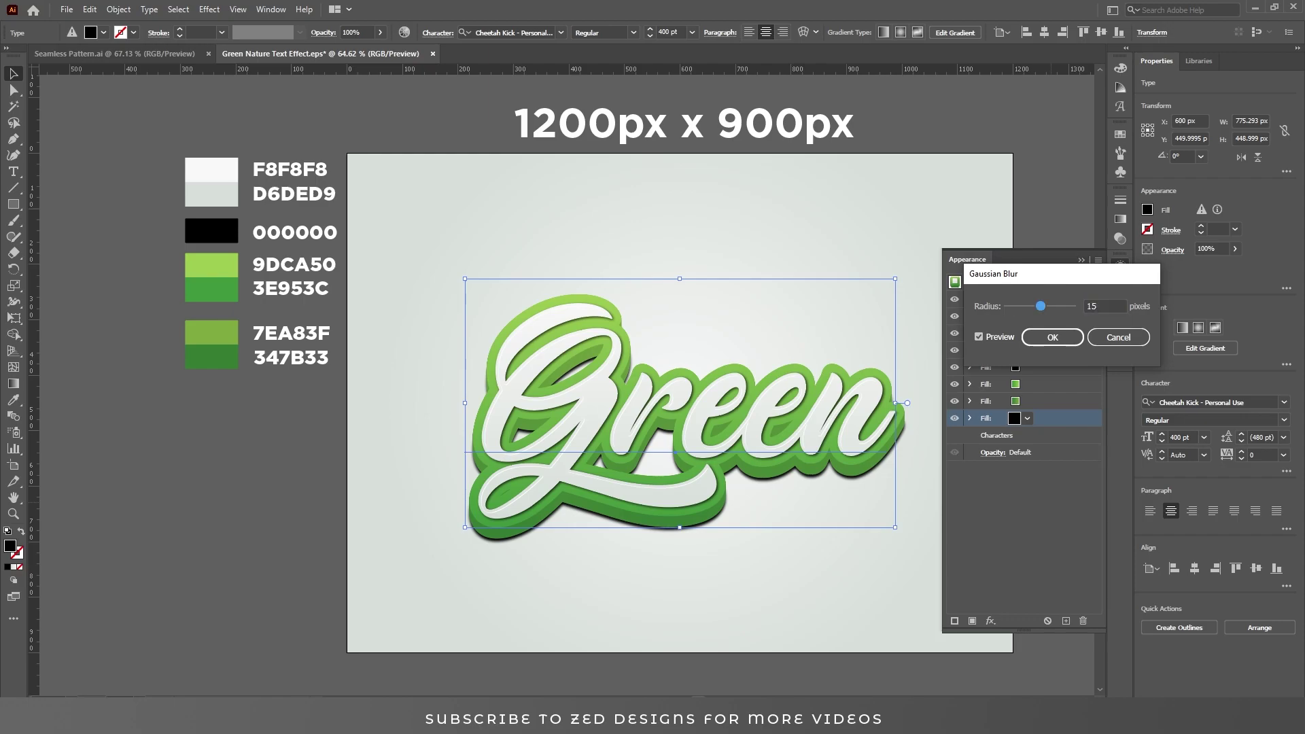
click(1052, 338)
- Set the bottom shadow to Multiply at 70% opacity, then duplicate that fill
click(970, 418)
click(1008, 487)
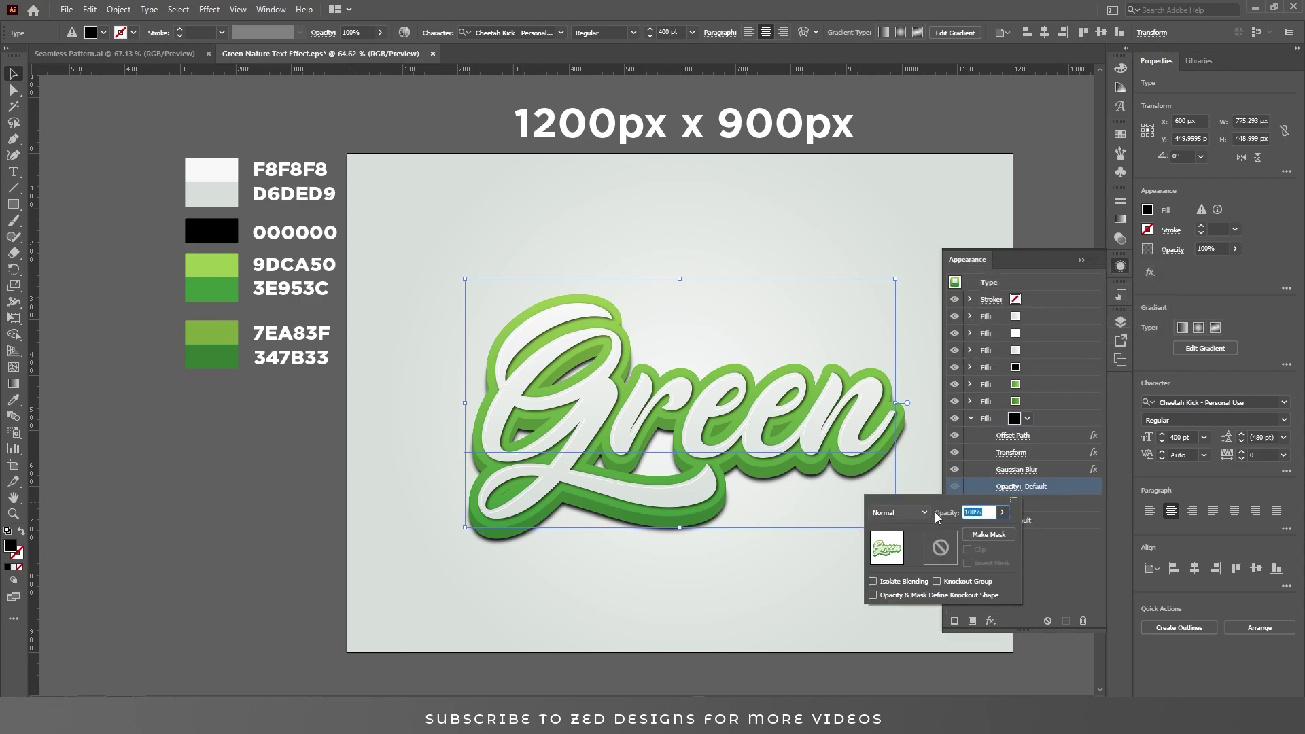
click(890, 513)
click(918, 312)
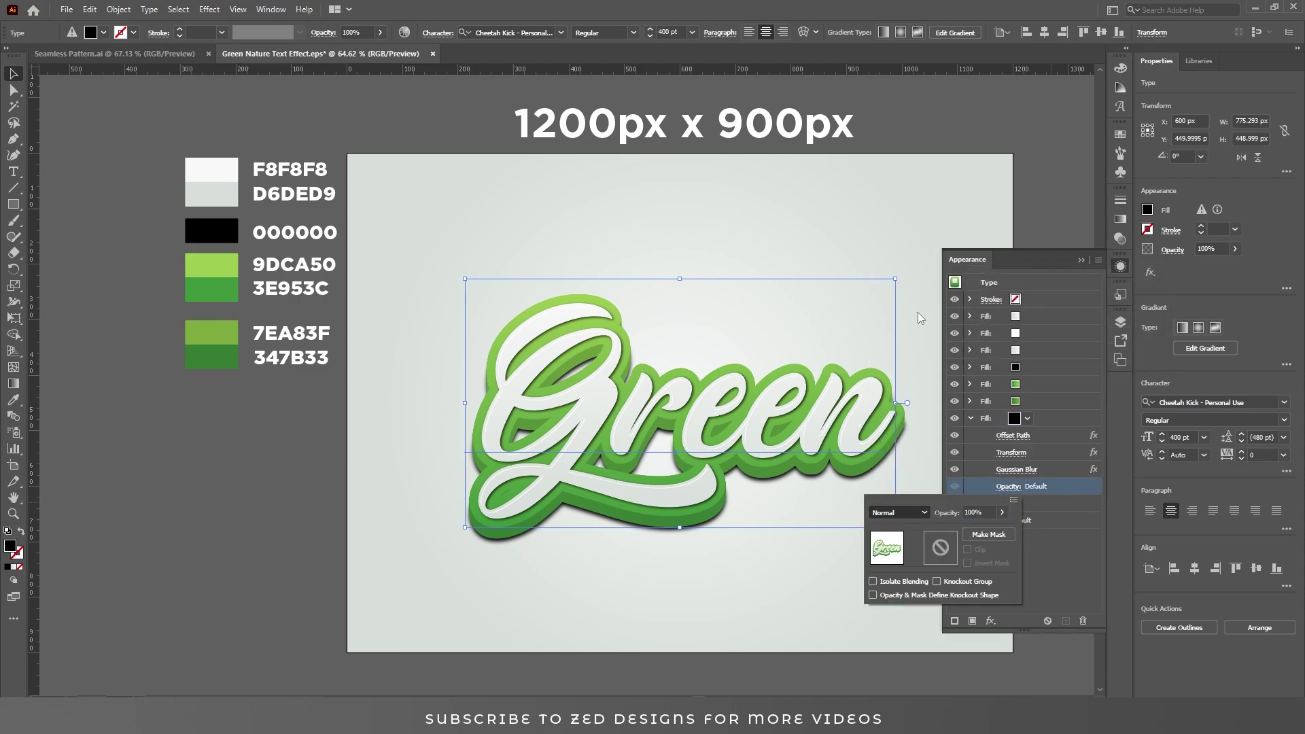
click(973, 512)
text(70)
key(Tab)
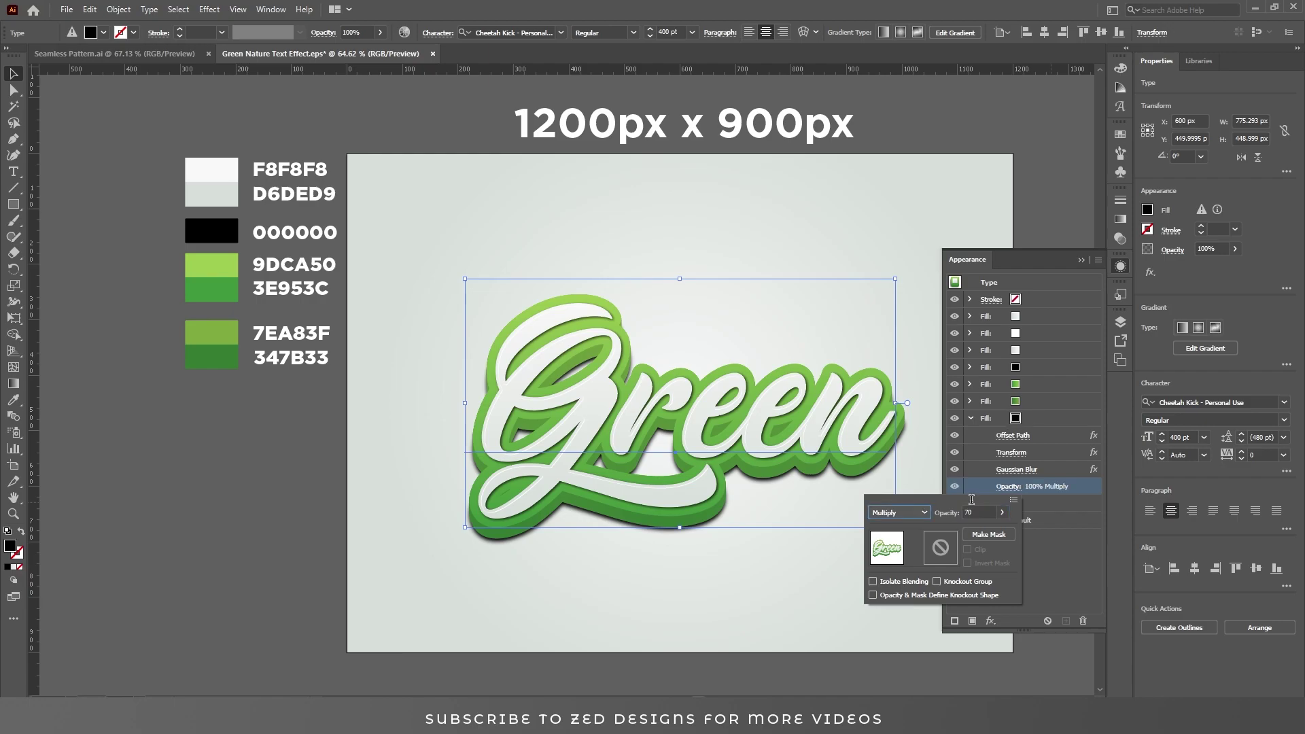
click(1043, 419)
click(972, 418)
click(1065, 621)
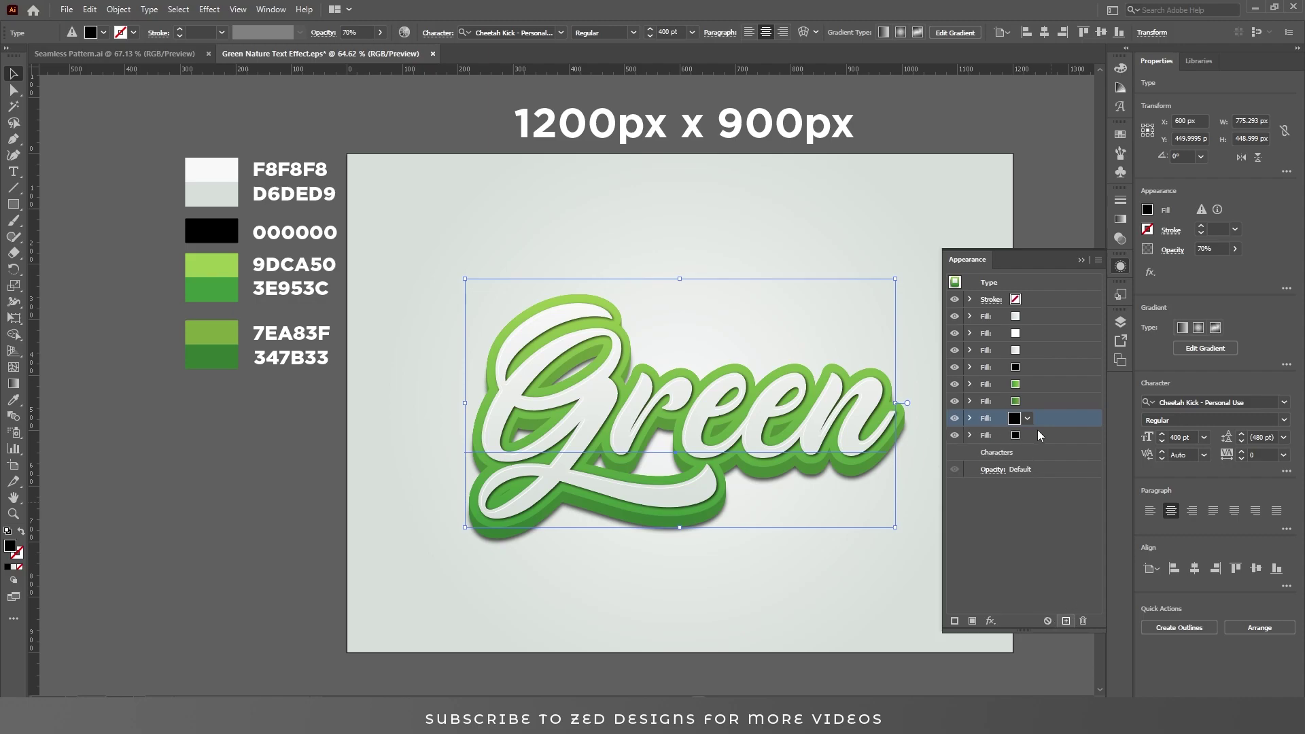
- Change the duplicated shadow fill's Transform to Move Vertical 50 px
click(970, 435)
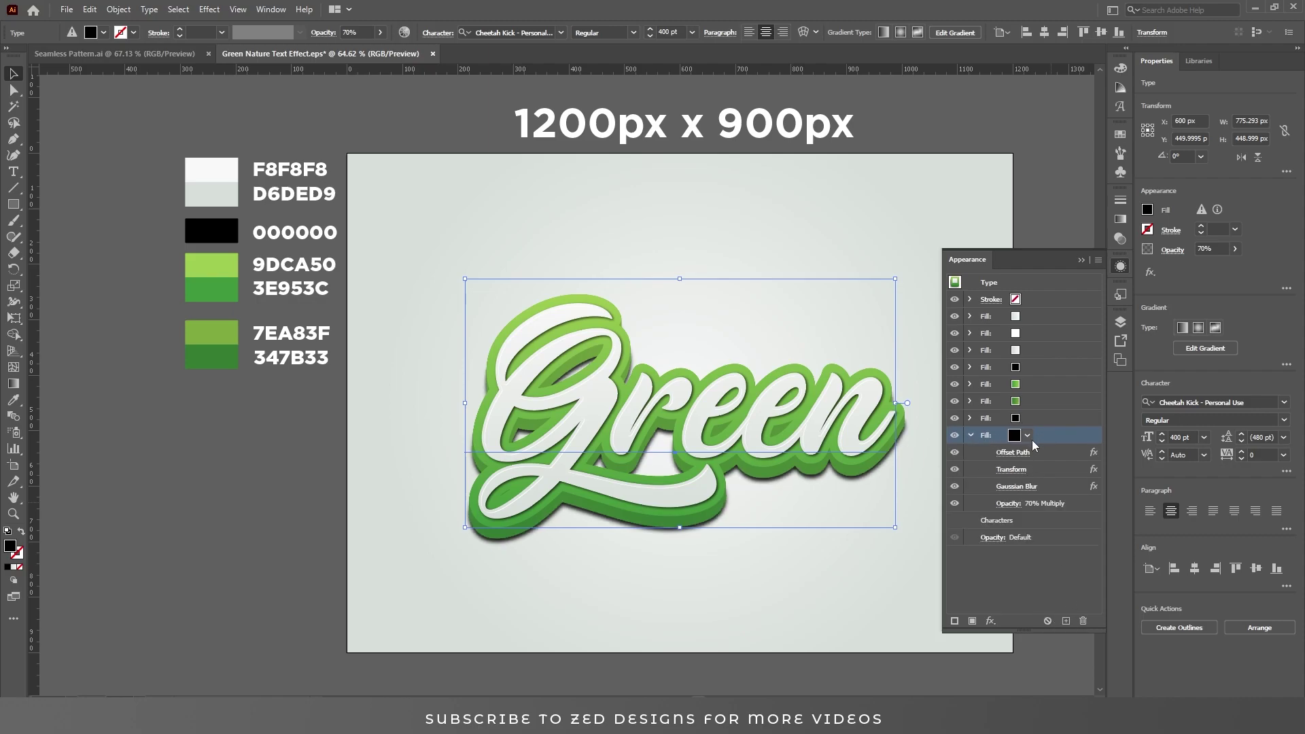
click(1010, 470)
key(Tab)
key(Tab)
key(Tab)
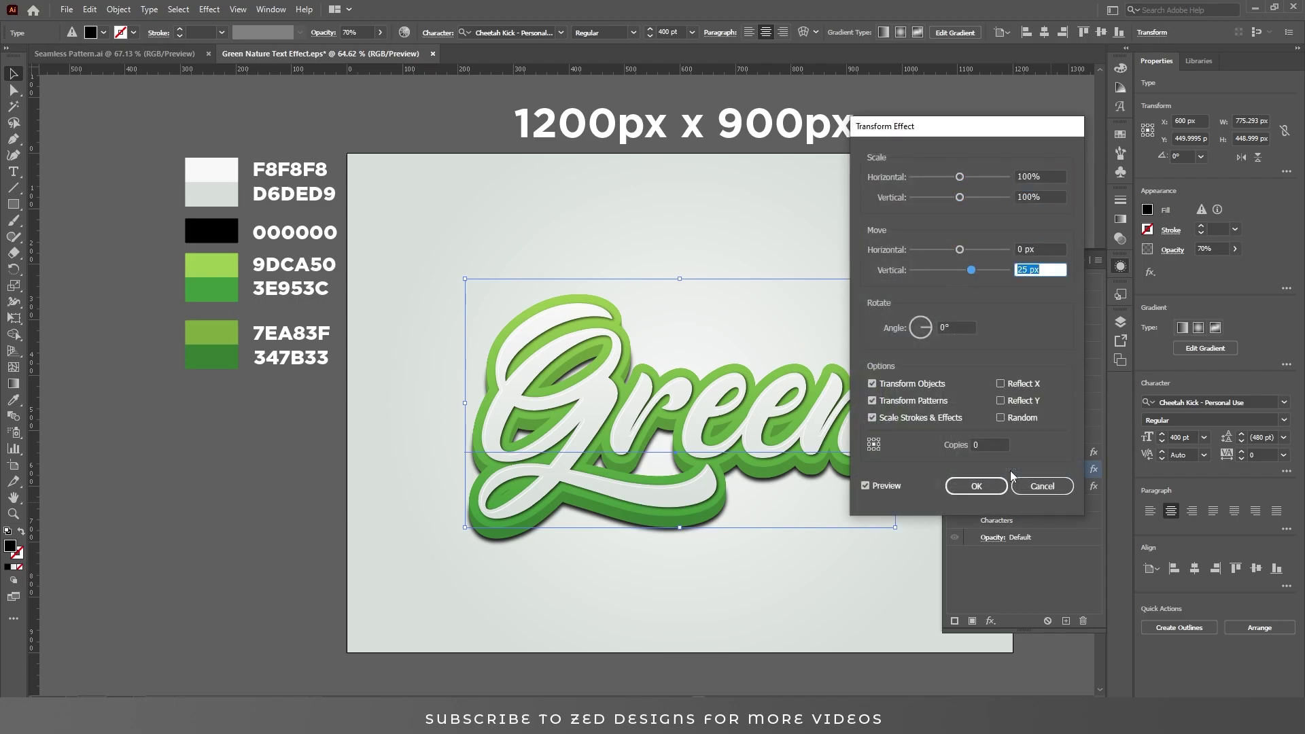
text(50)
key(Tab)
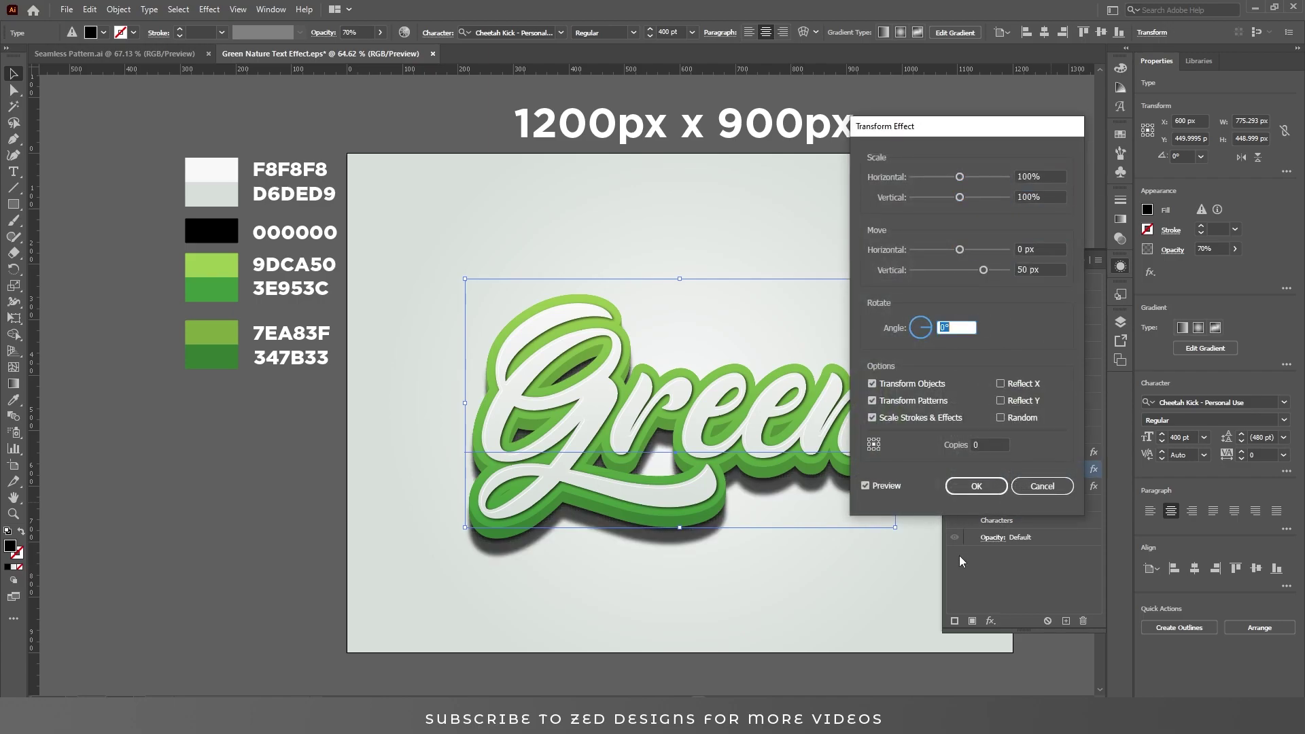
click(974, 487)
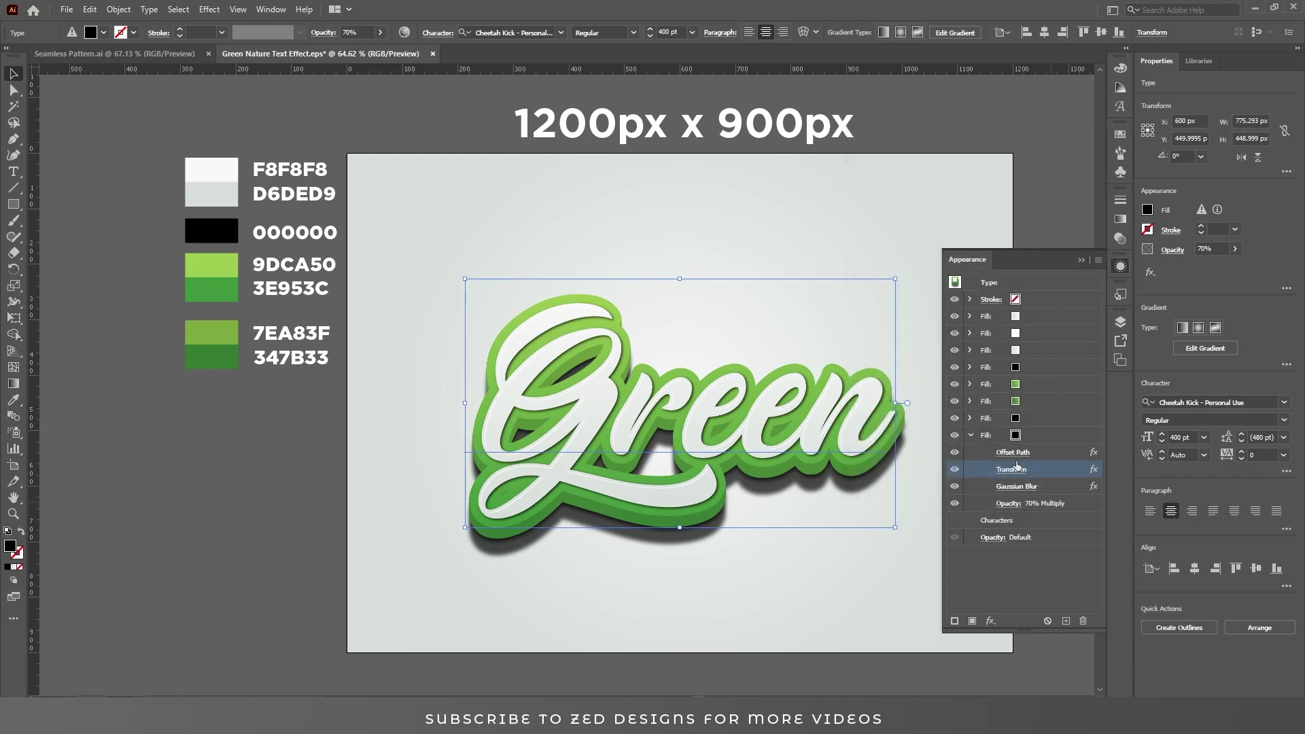
- Increase the shadow's Gaussian Blur radius to 35 pixels
click(1014, 486)
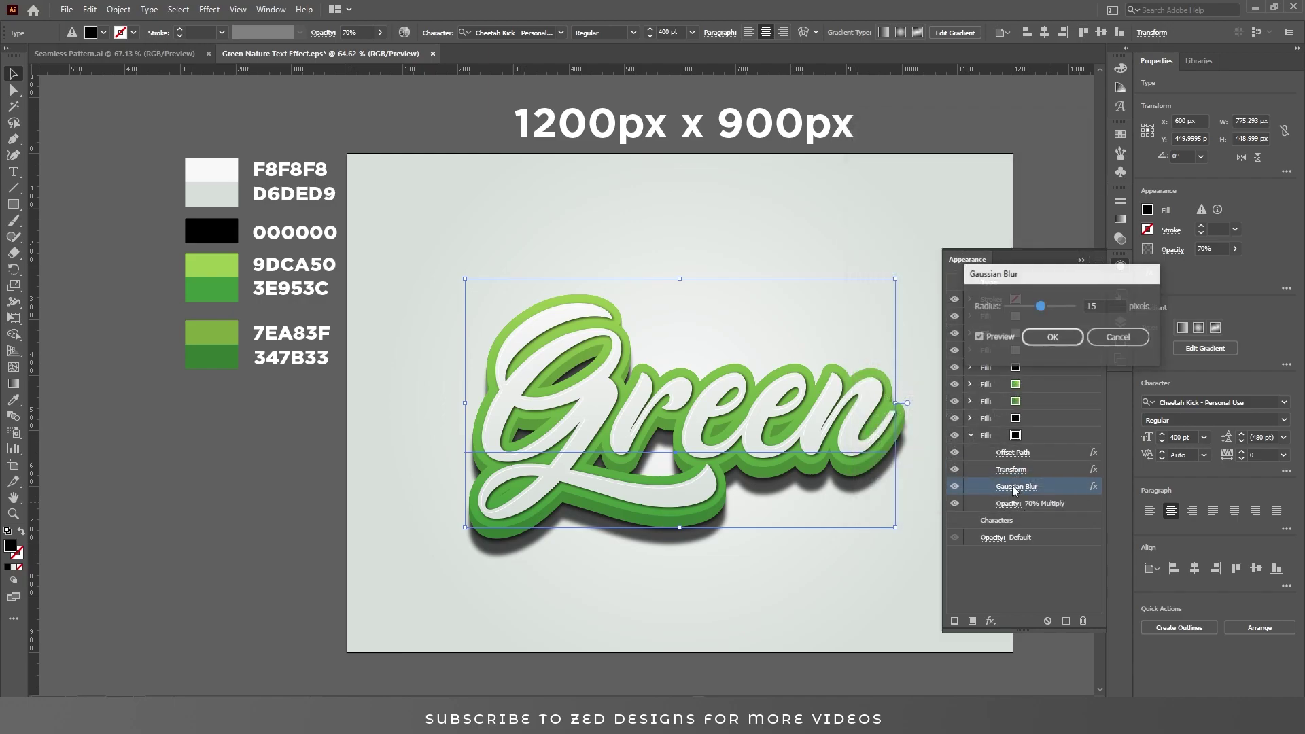
text(35)
key(Tab)
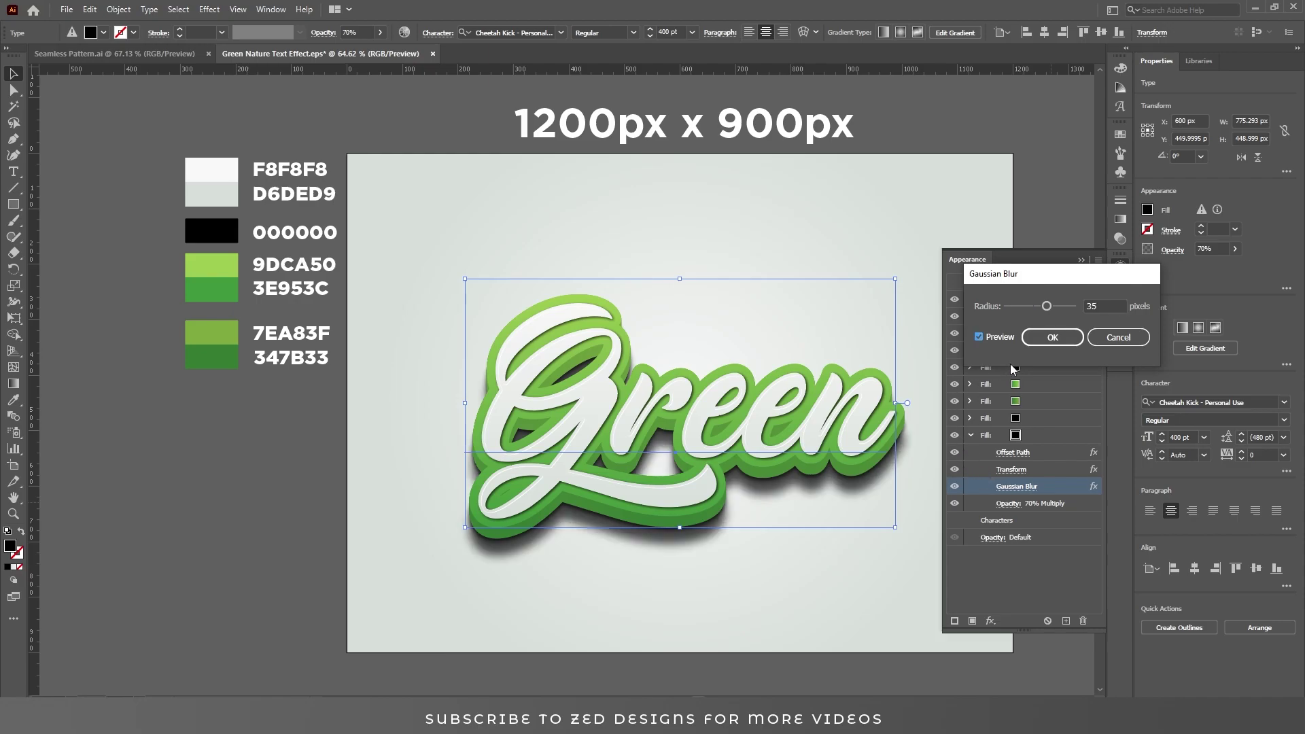
click(1052, 337)
- Lower the shadow fill's opacity to 30%
click(1011, 504)
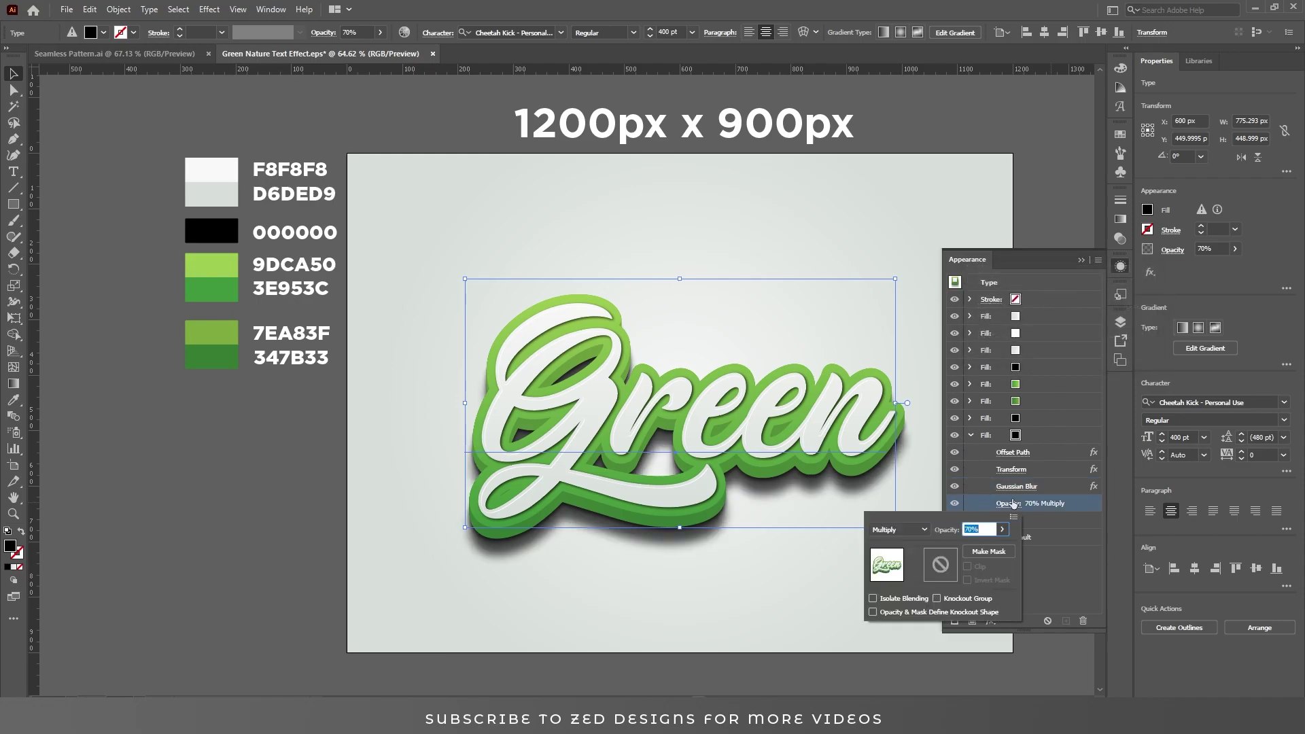
text(30)
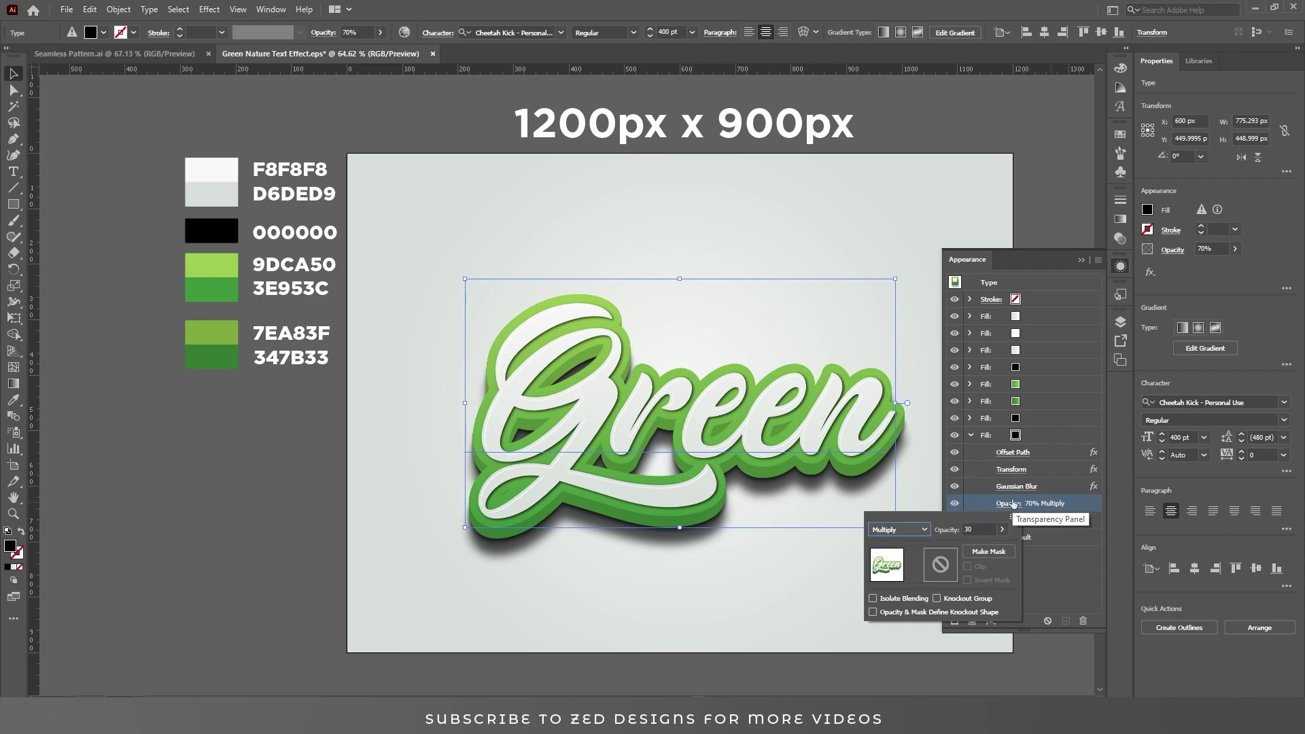
key(Tab)
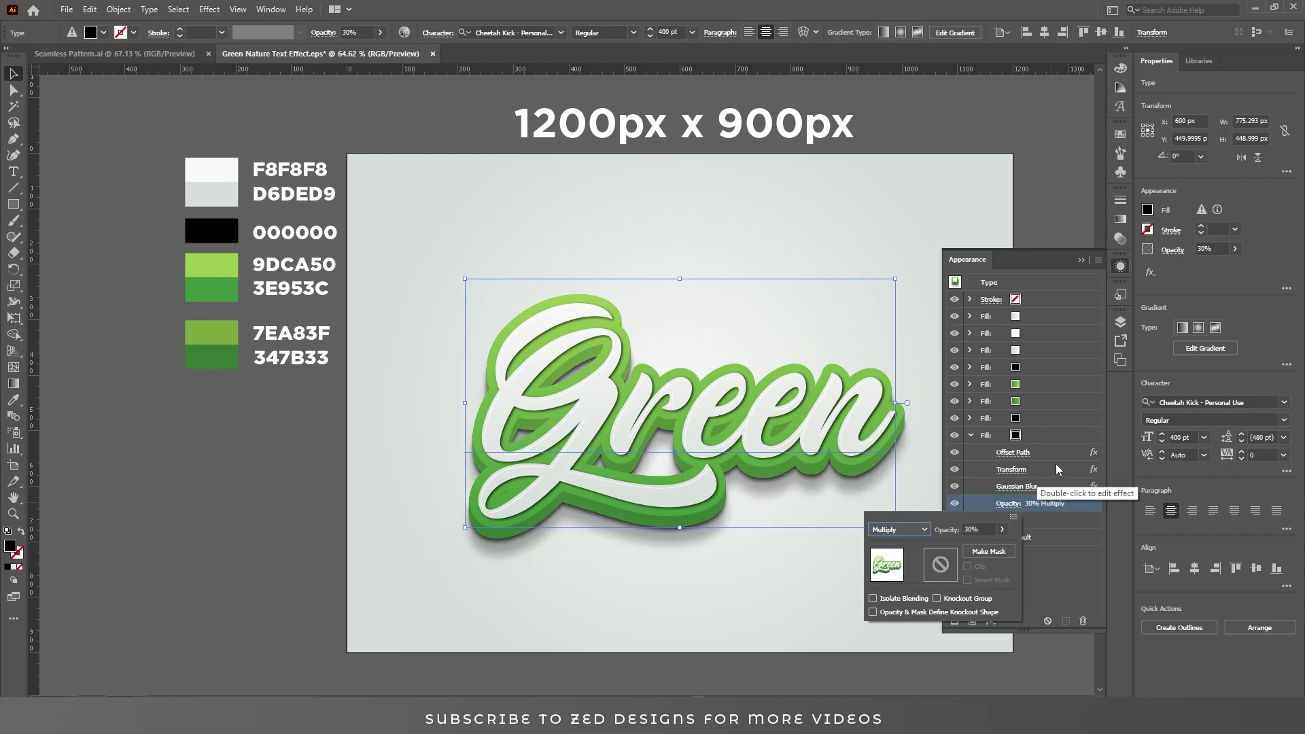
key(Escape)
click(1053, 433)
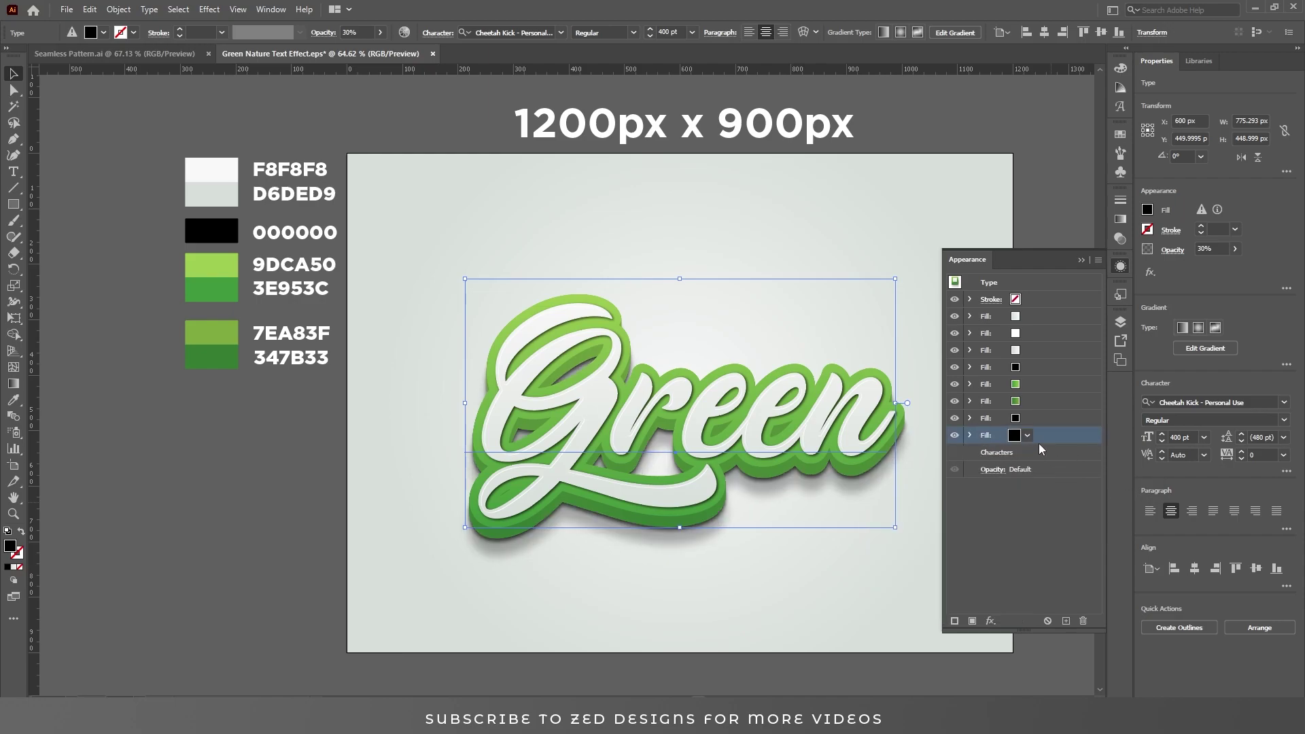
click(1057, 403)
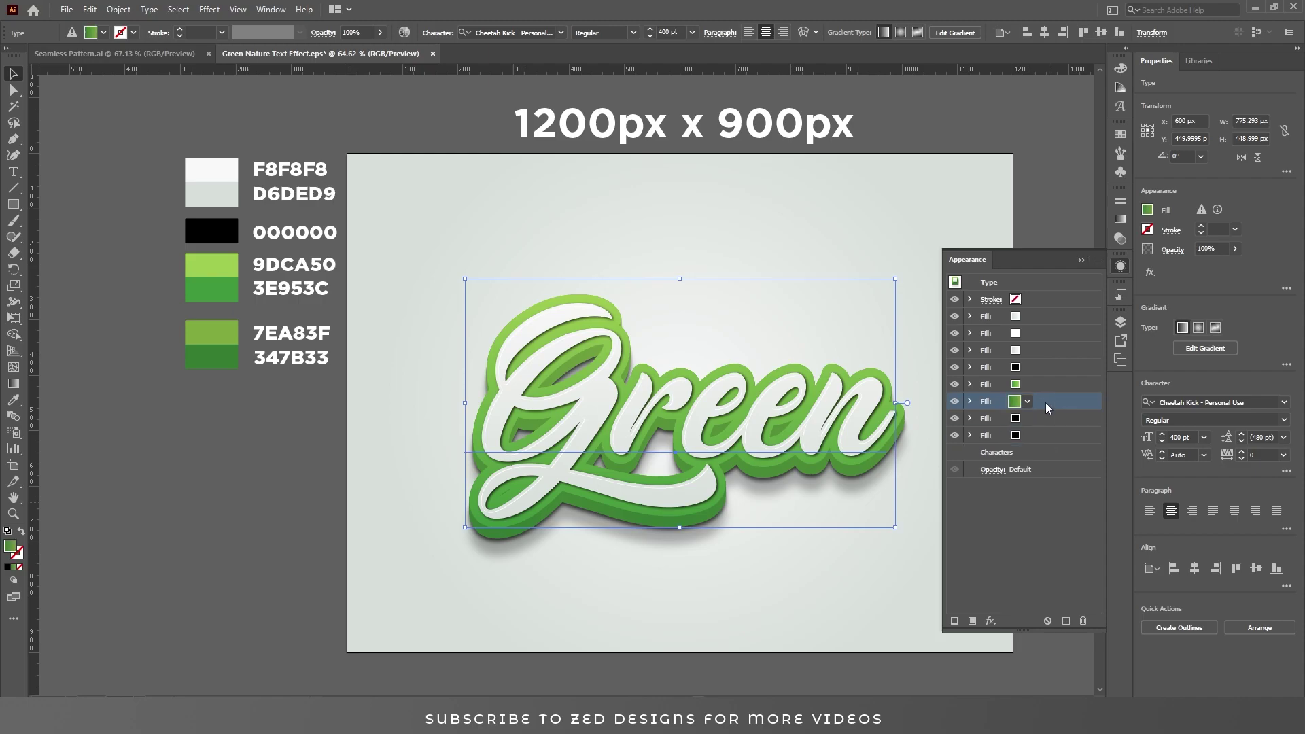
- Add a black Inner Glow to the green fill: Multiply, 50% opacity, 20 px blur, Edge
click(996, 622)
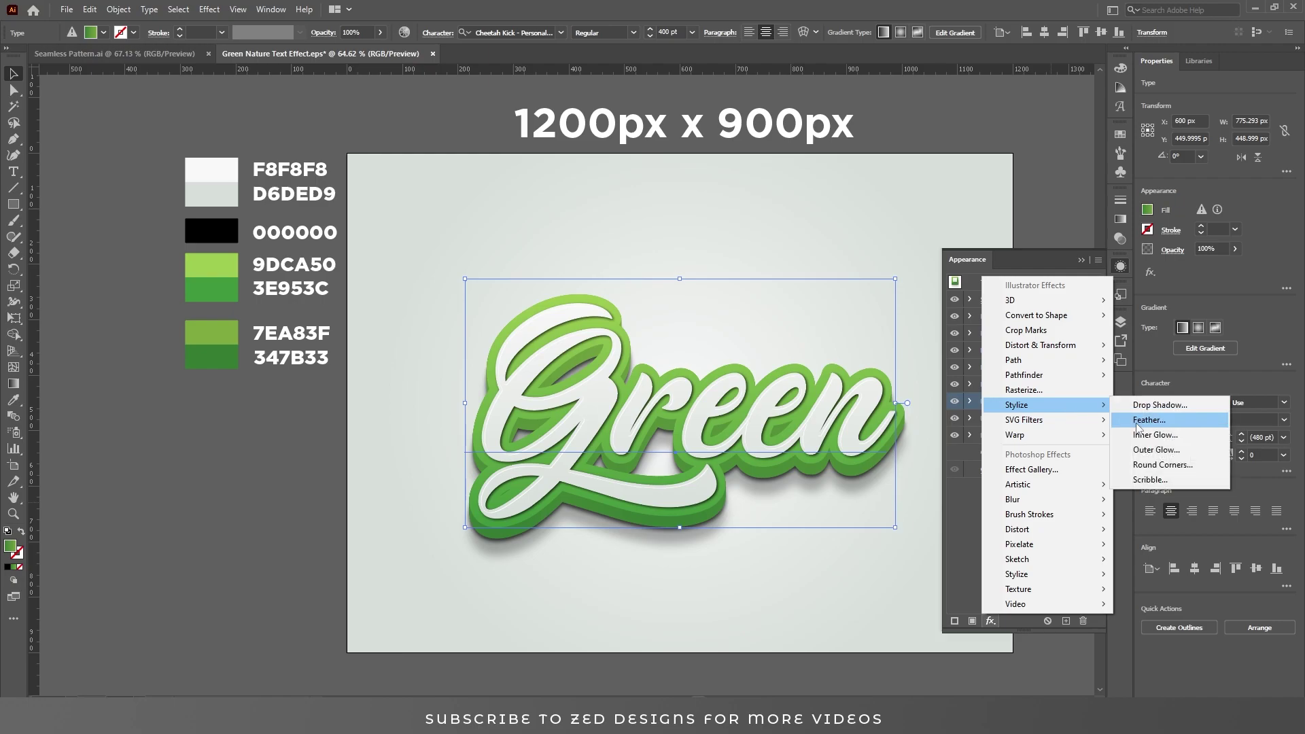
click(916, 462)
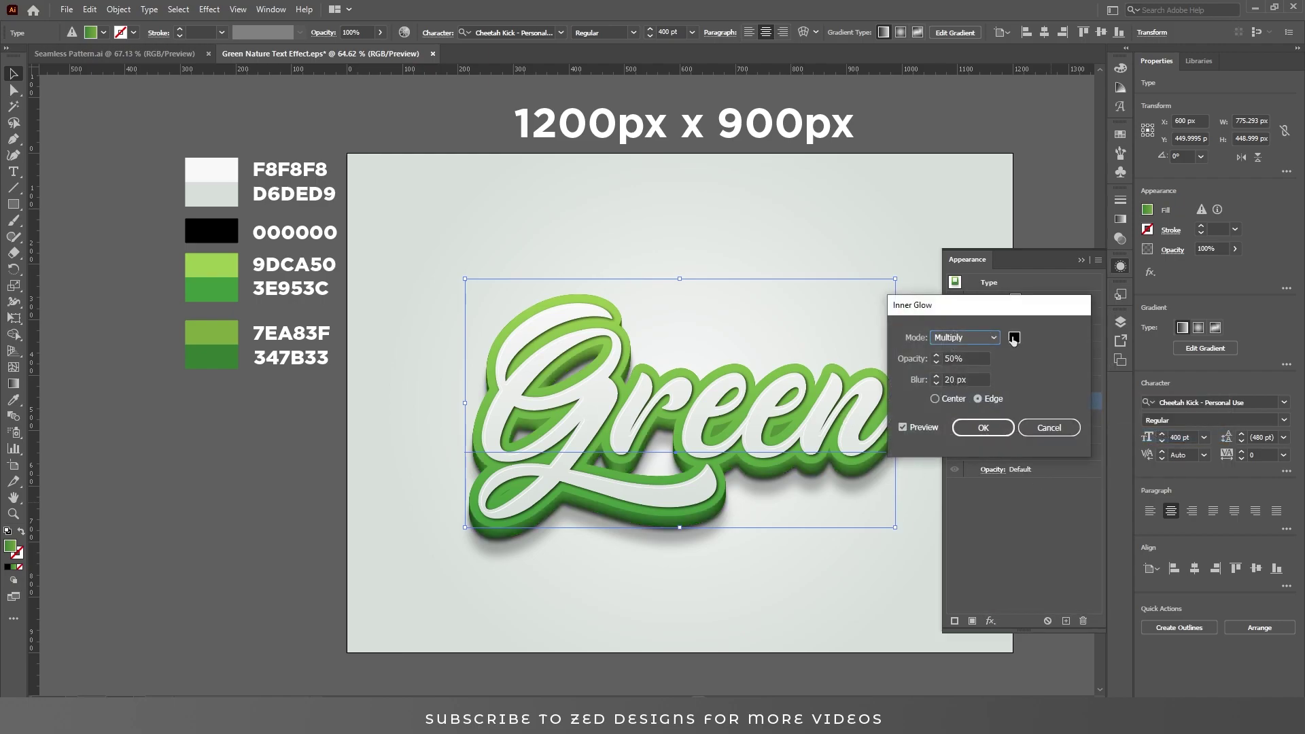
click(1014, 338)
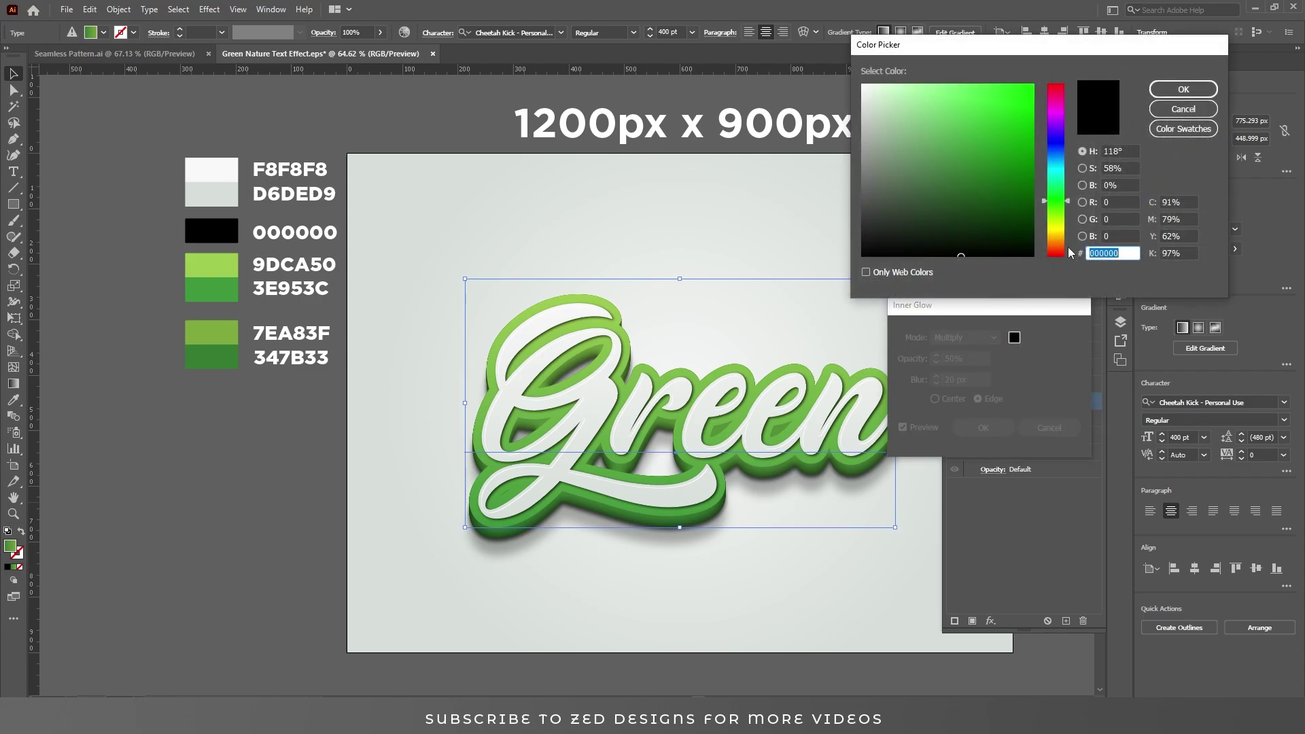
click(1183, 89)
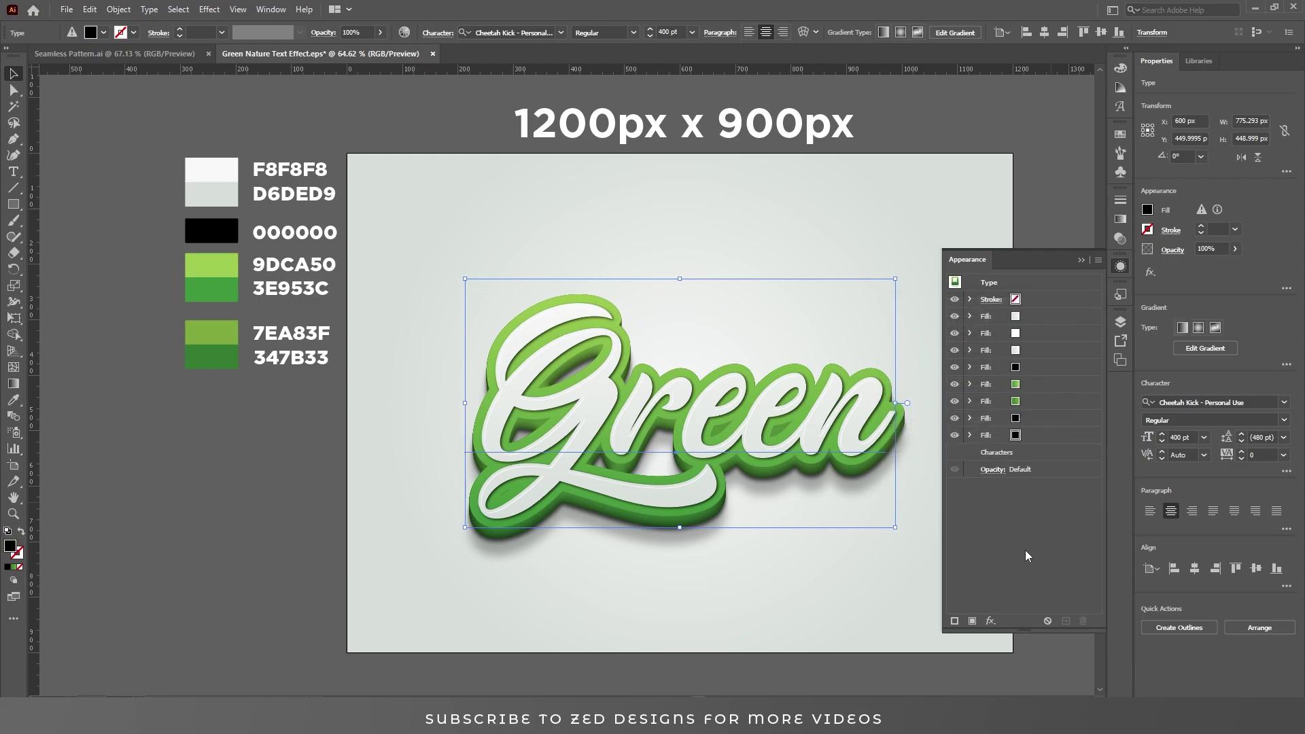
click(1081, 260)
click(1051, 365)
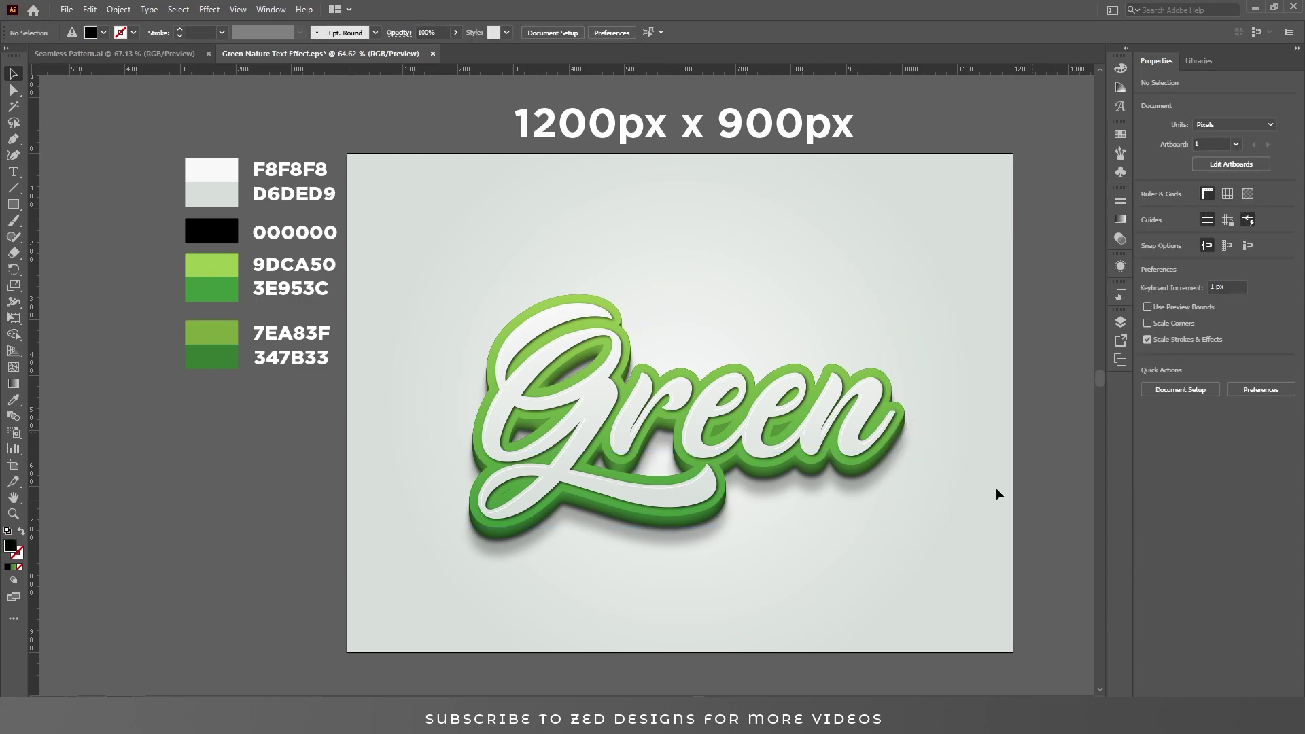
- Draw the first curved leaf path above the text with the Pen tool and refine its curves
key(p)
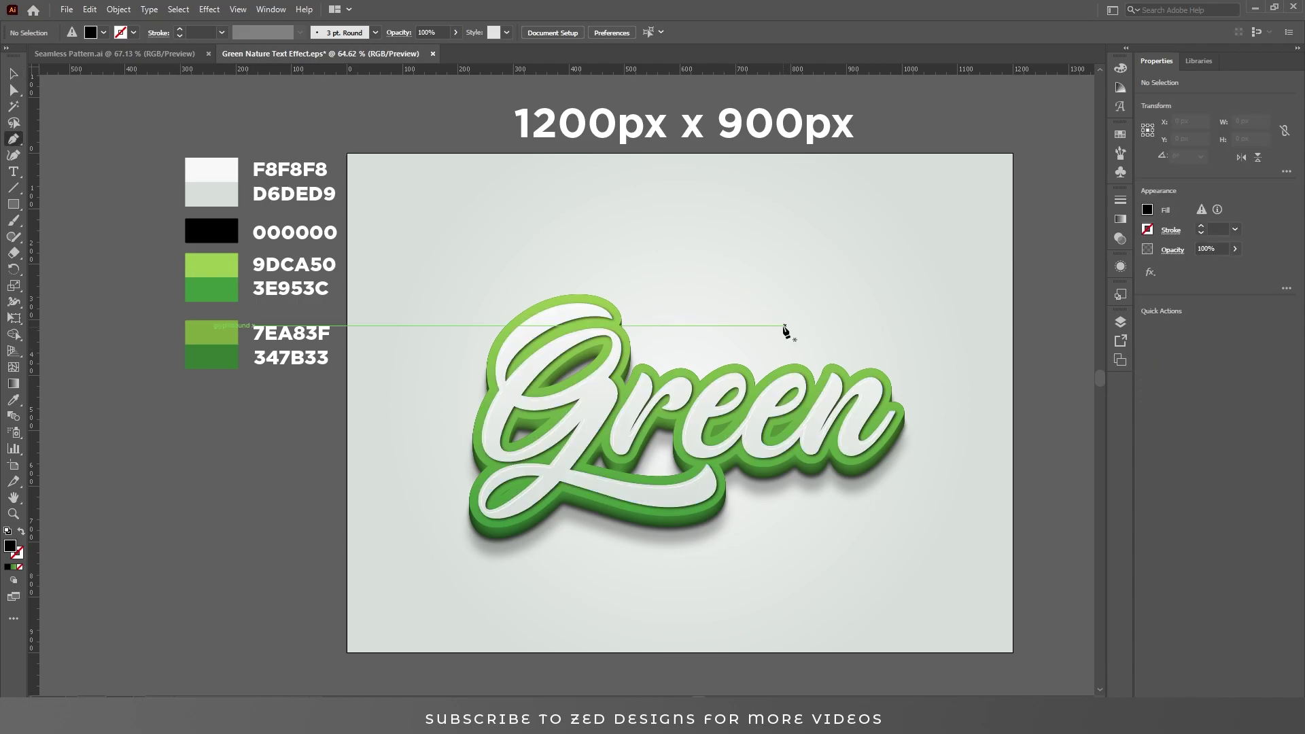
click(797, 339)
drag(742, 271, 802, 293)
click(826, 335)
click(784, 305)
click(797, 340)
scroll(819, 325, up, 2)
drag(670, 209, 676, 320)
mouse_move(758, 231)
mouse_down()
mouse_move(786, 233)
mouse_move(766, 232)
mouse_up()
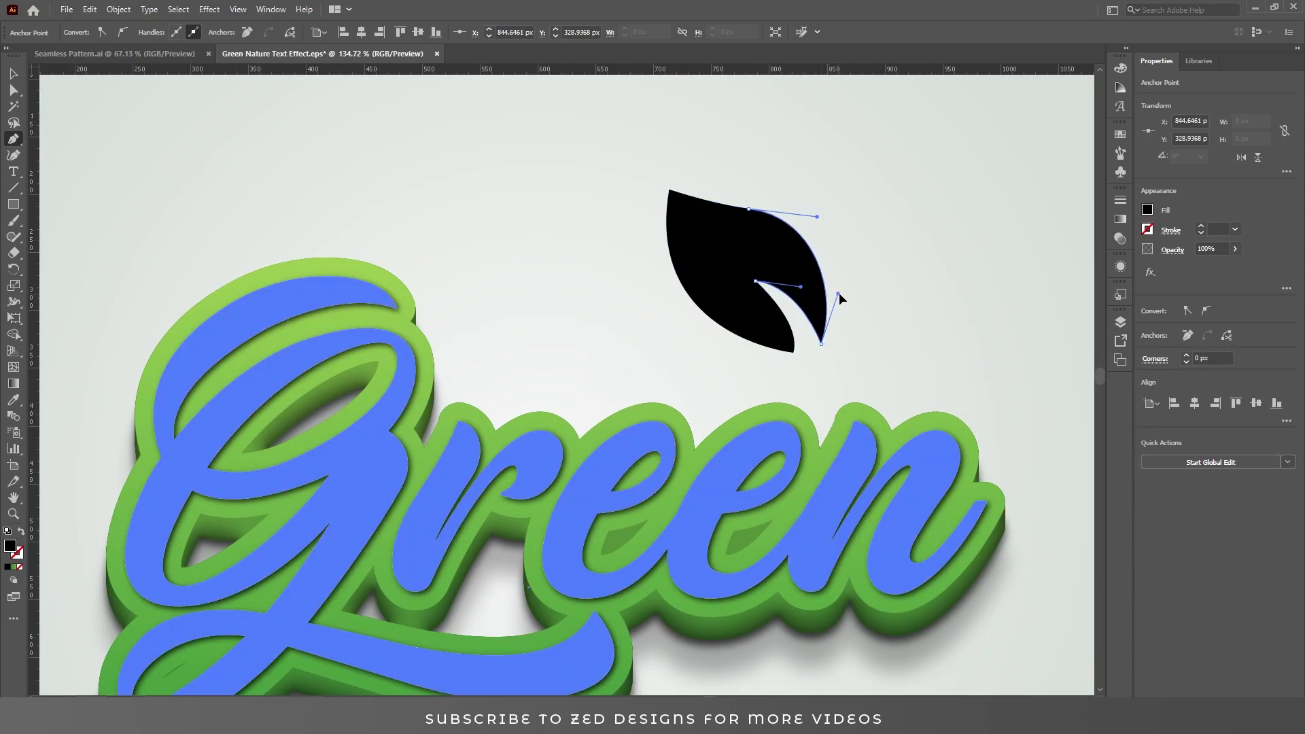
ctrl+click(773, 365)
key(ctrl+1)
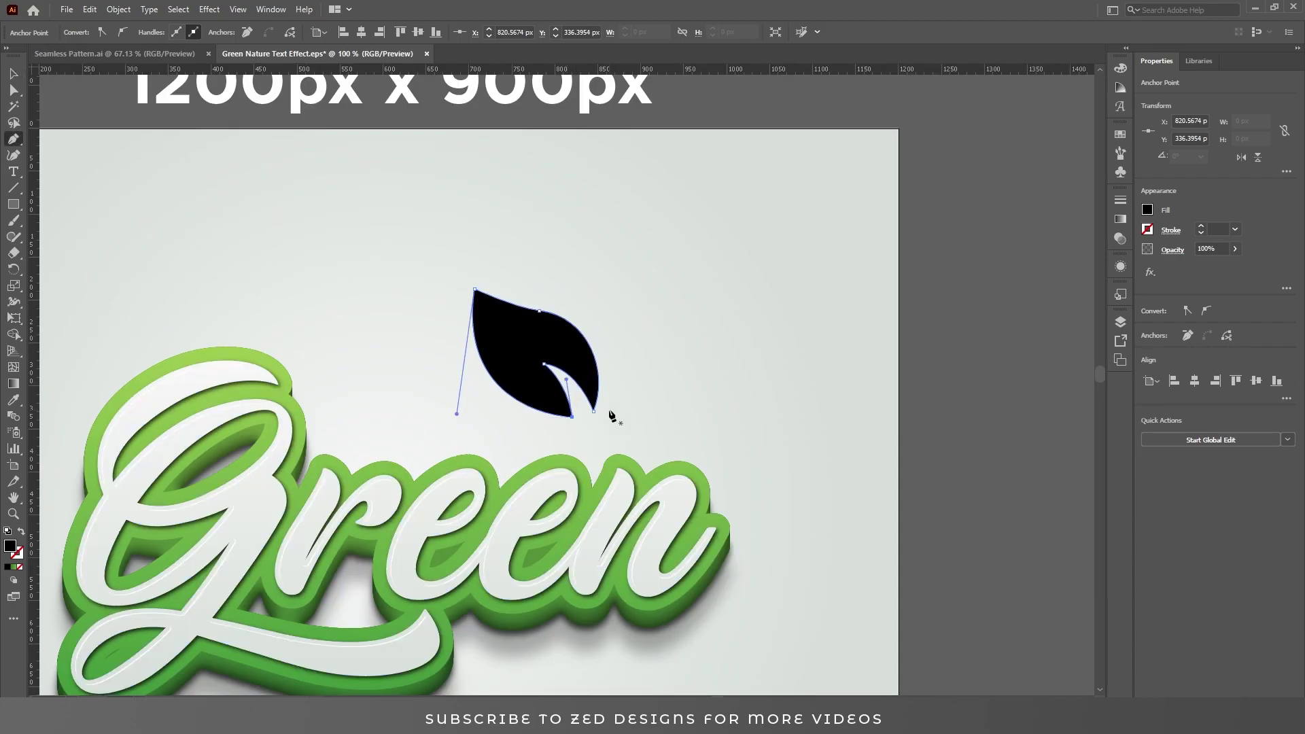
- Draw a second leaf to the right of the first, then select both leaves
click(610, 410)
drag(675, 348, 729, 292)
click(739, 295)
mouse_move(665, 421)
mouse_down()
mouse_move(700, 421)
mouse_move(629, 360)
mouse_move(582, 451)
mouse_move(773, 431)
mouse_up()
drag(739, 295, 721, 295)
key(ctrl+shift+a)
scroll(773, 363, up, 4)
click(773, 362)
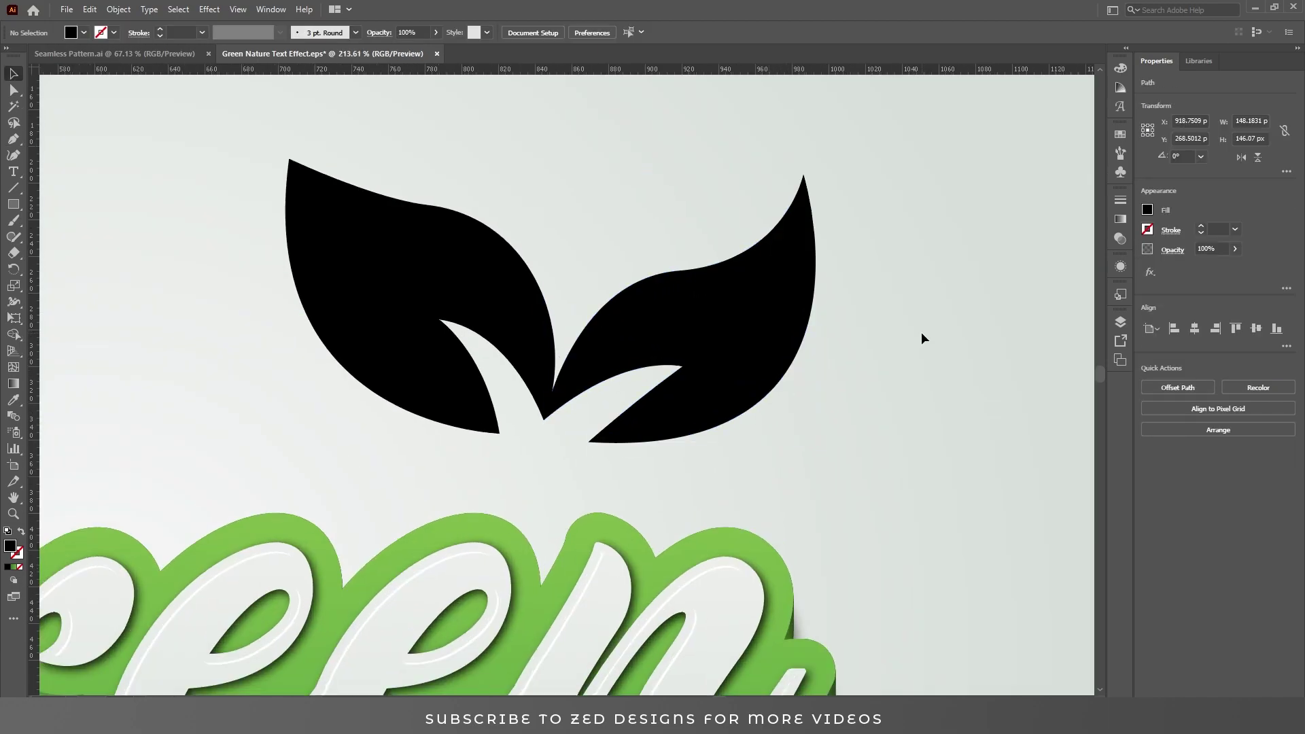
scroll(798, 344, down, 4)
shift+click(674, 315)
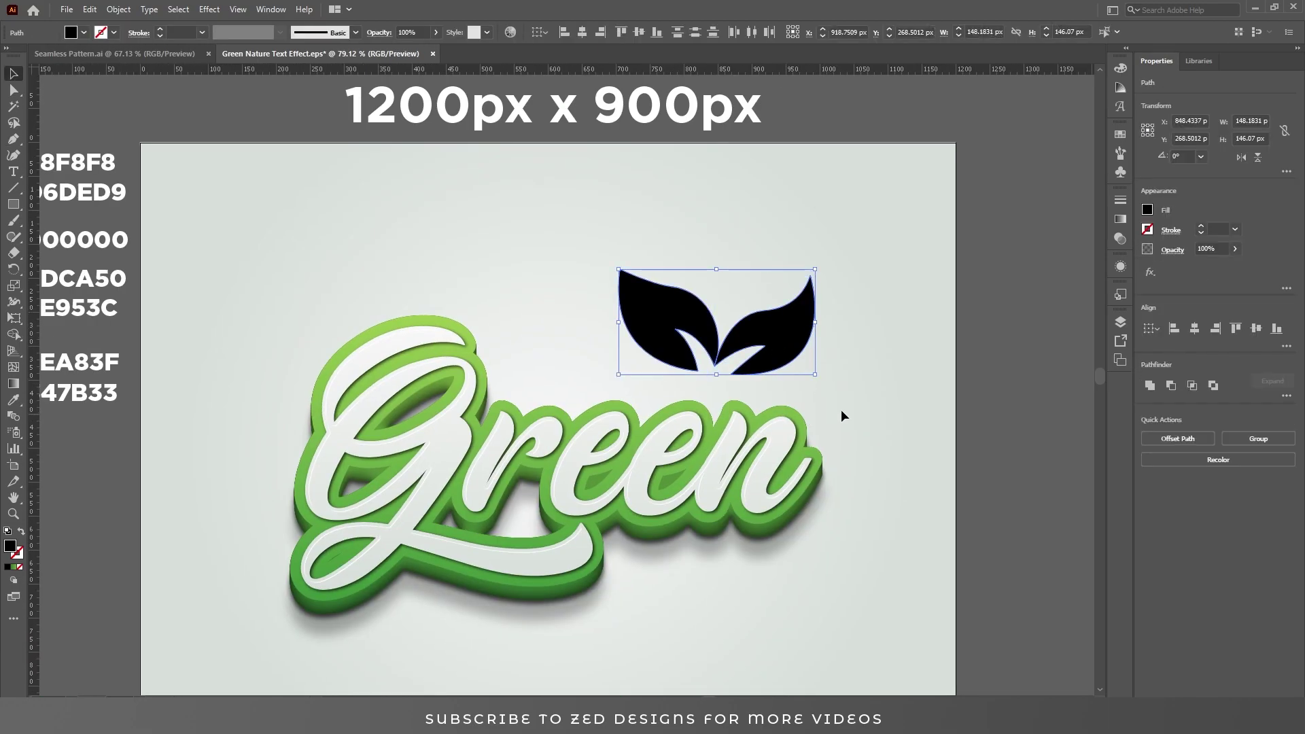
- Merge the two leaves into one shape with Pathfinder Unite
click(1149, 386)
key(ctrl+shift+a)
click(792, 344)
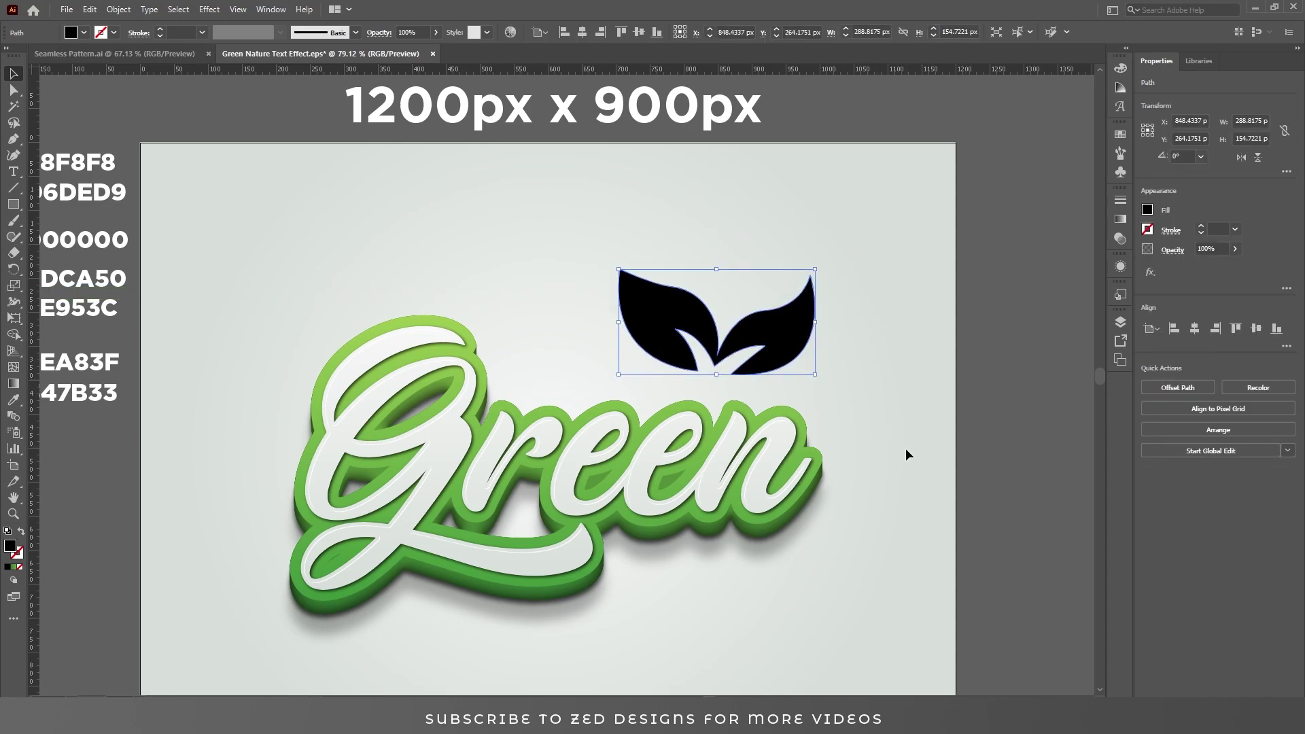
- In the Layers panel, drag the Green text's appearance target onto the leaf shape
drag(909, 451, 888, 368)
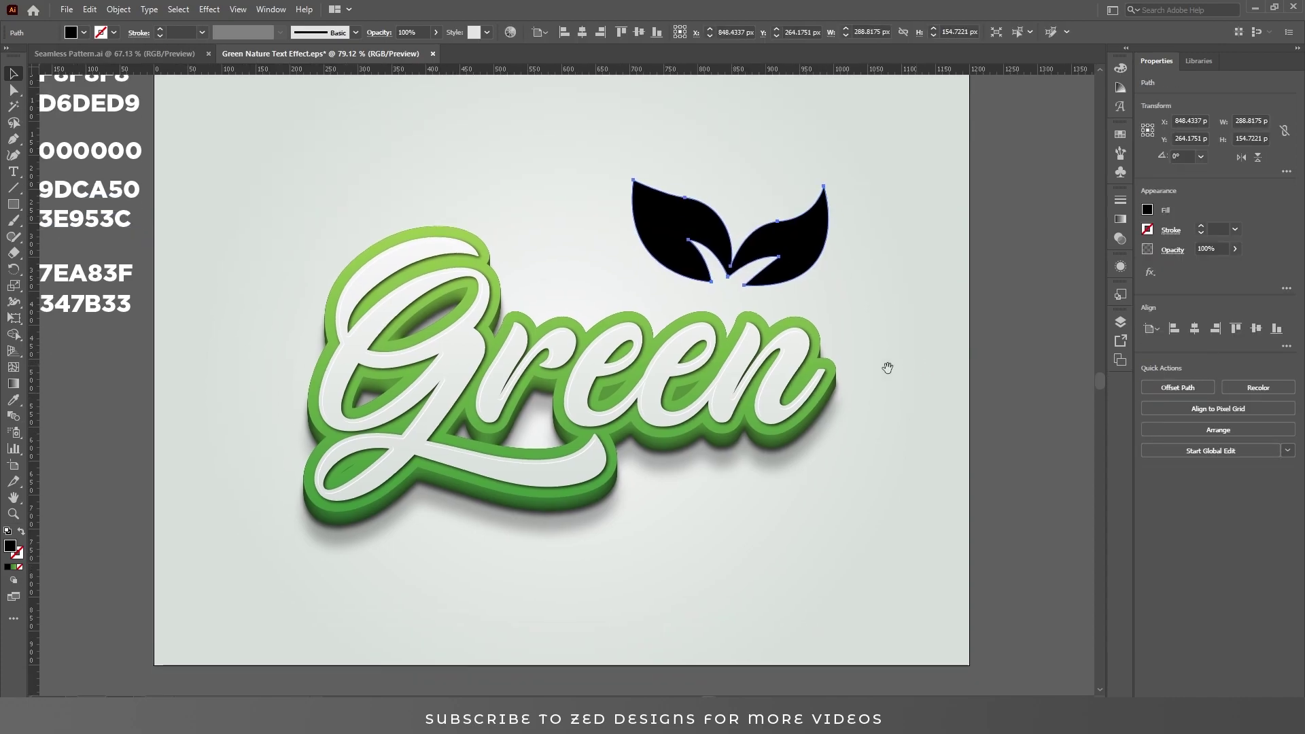
click(1120, 321)
click(984, 337)
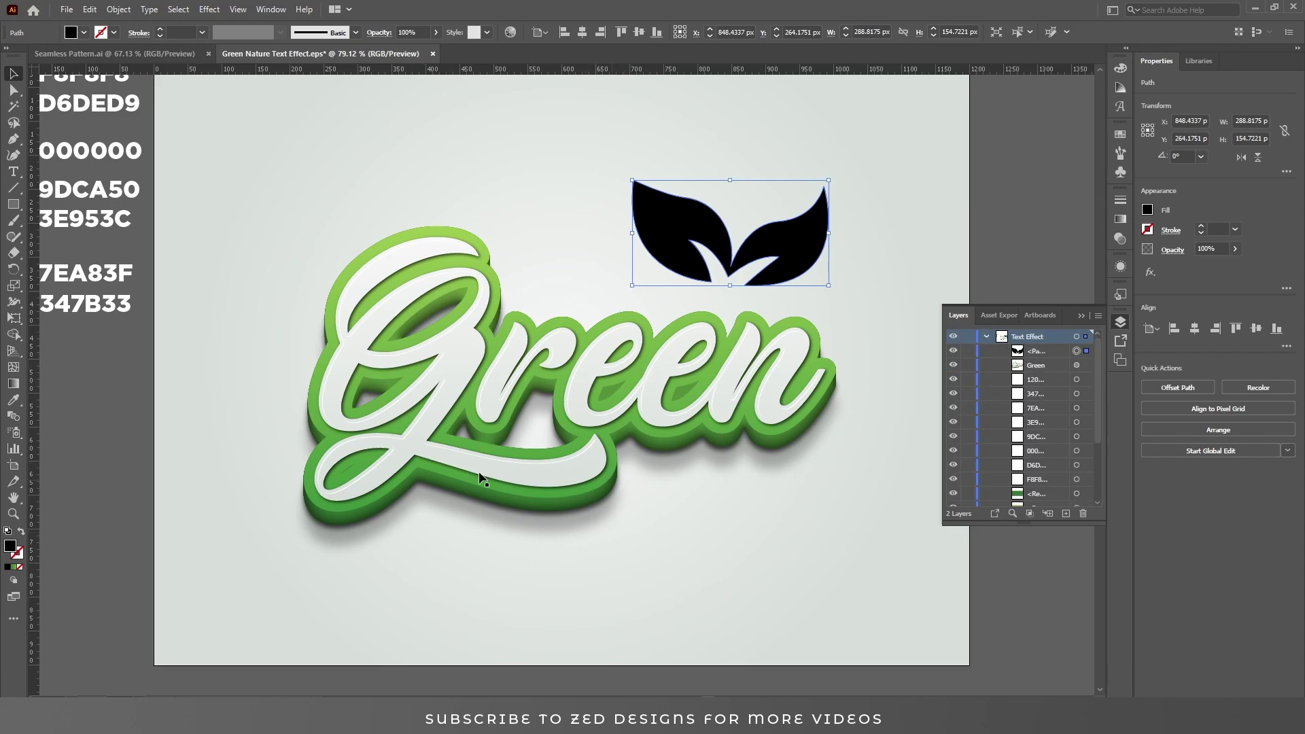
click(1059, 365)
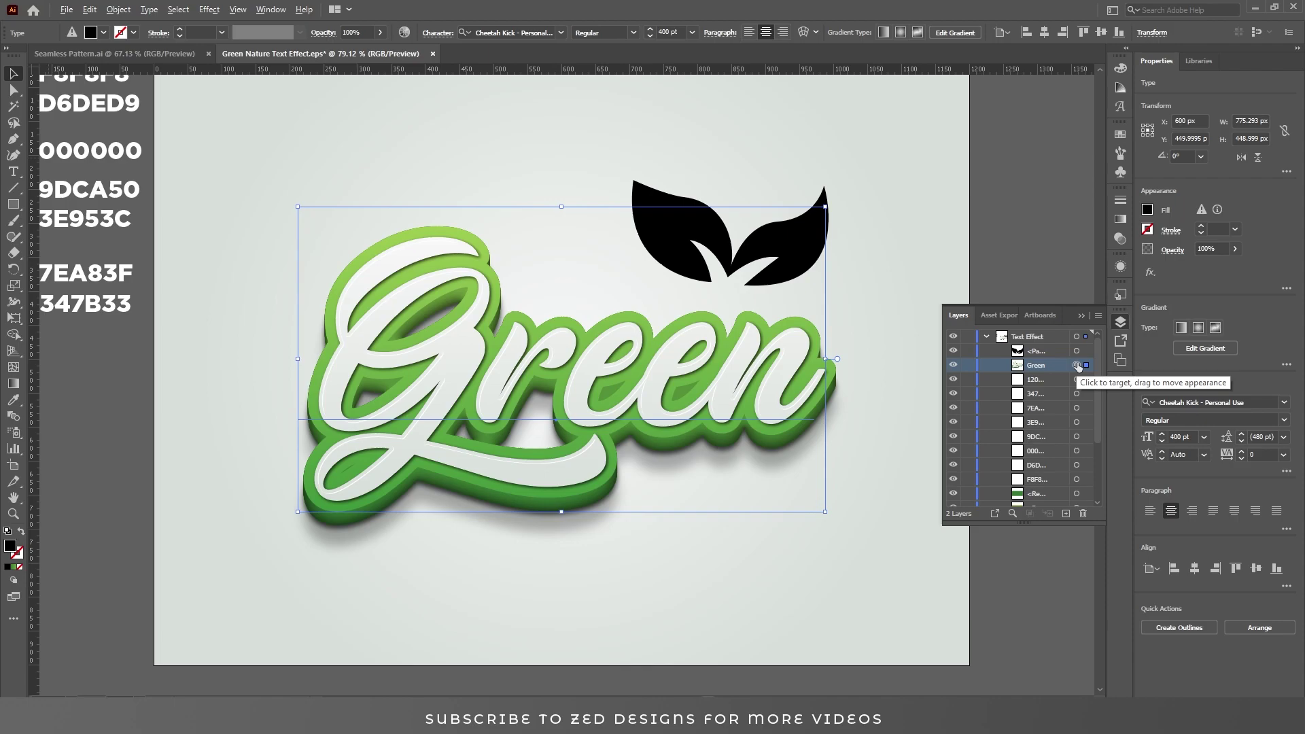
drag(1078, 366, 1080, 359)
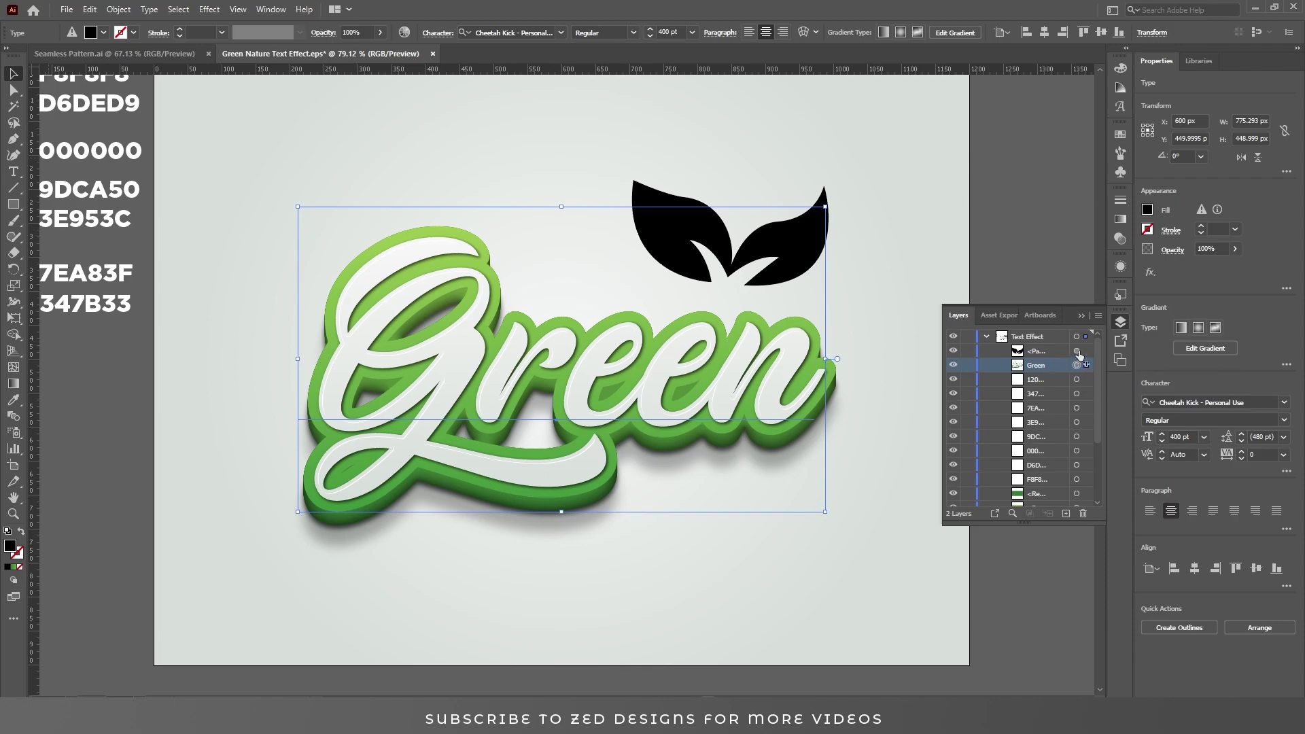
drag(1078, 354, 1077, 351)
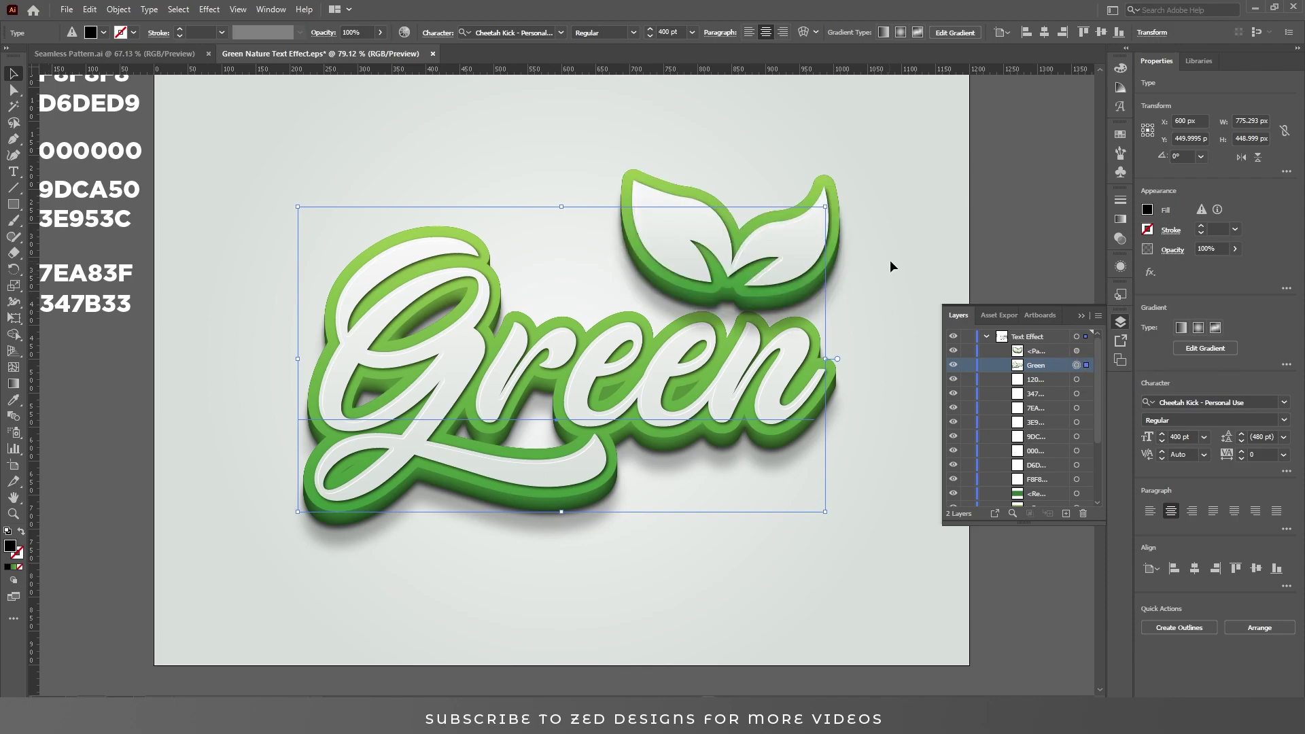